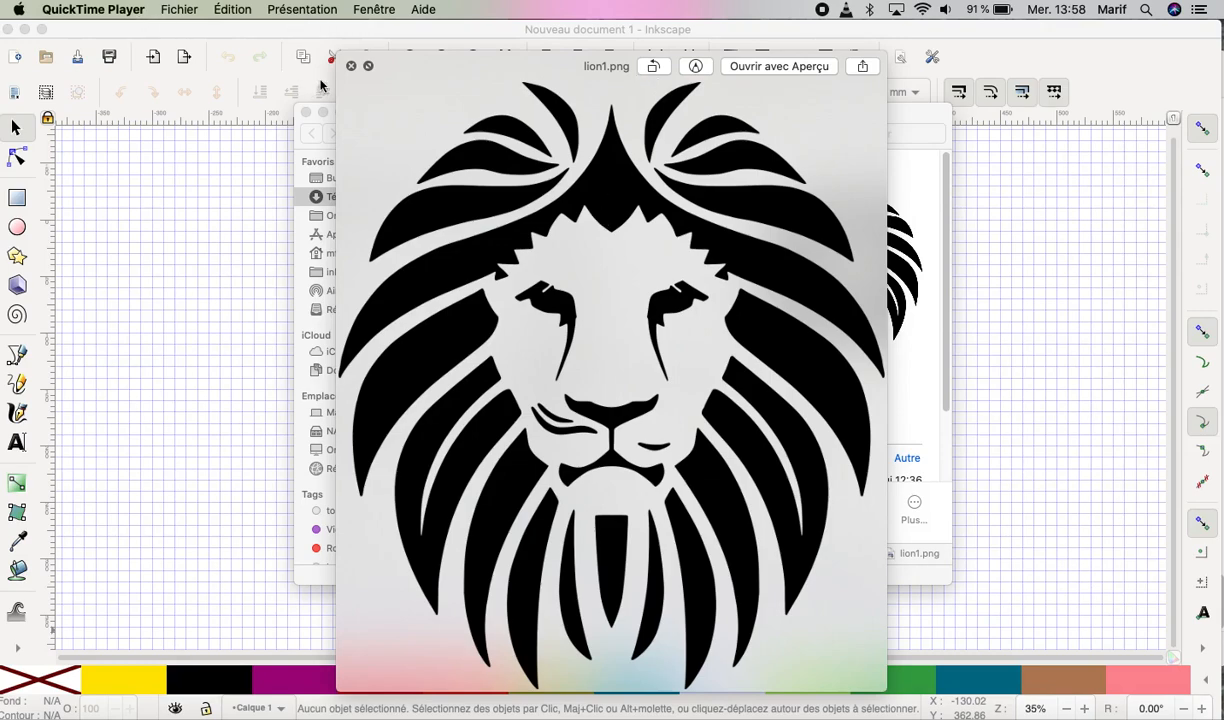
Examine the candidate images lion1.png, lion2.jpg and lion3.jpg in the visio 14-09 folder, and close the file browser.
{"action": "left_click_drag", "start_coordinate": [454, 74], "coordinate": [680, 70]}
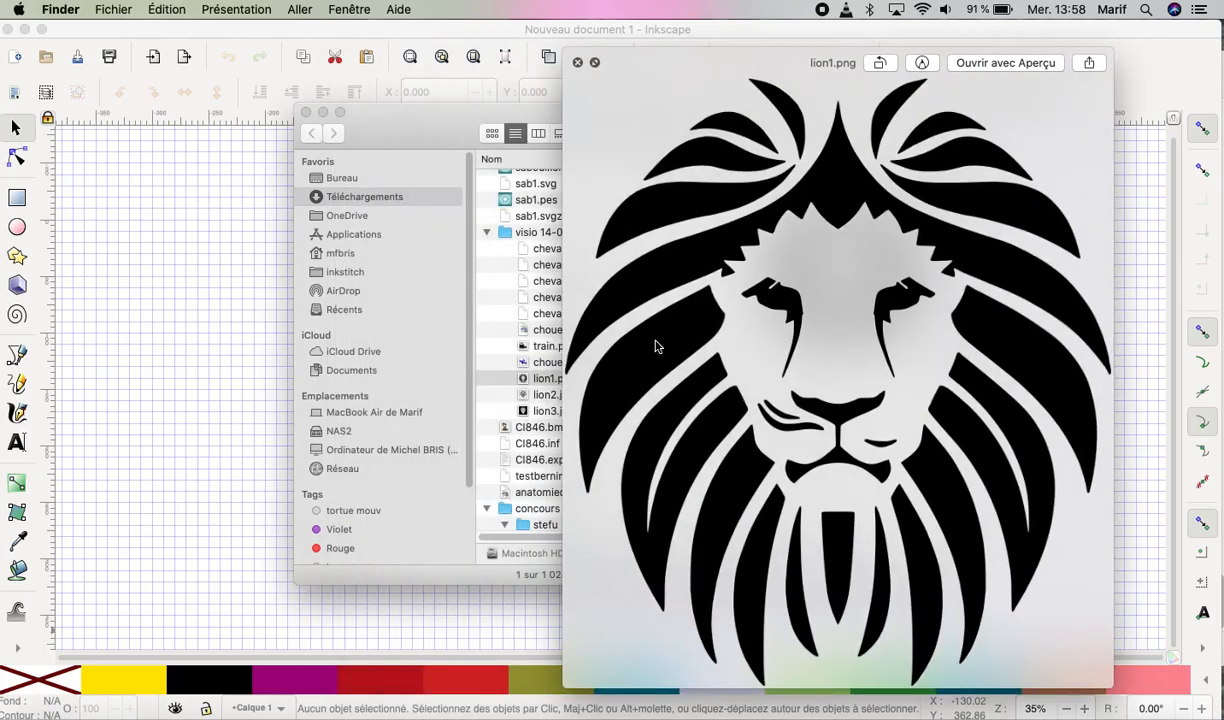
{"action": "left_click", "coordinate": [517, 376]}
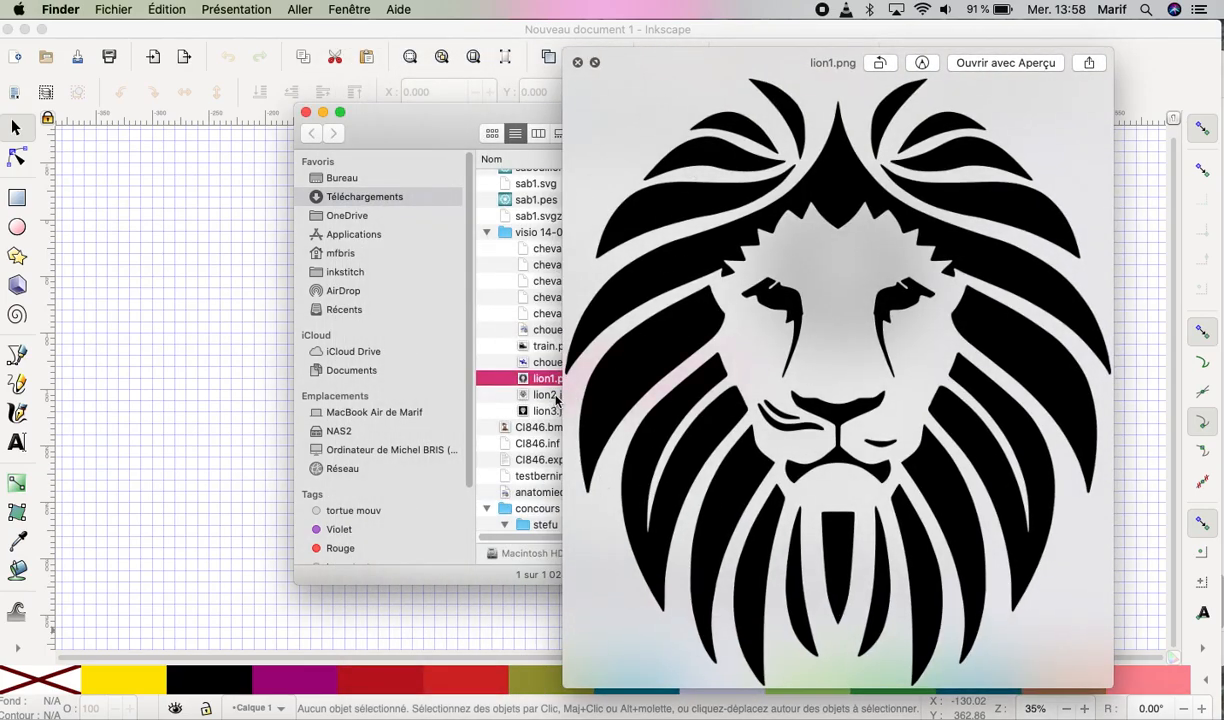
{"action": "left_click", "coordinate": [557, 397]}
{"action": "left_click_drag", "start_coordinate": [766, 130], "coordinate": [488, 93]}
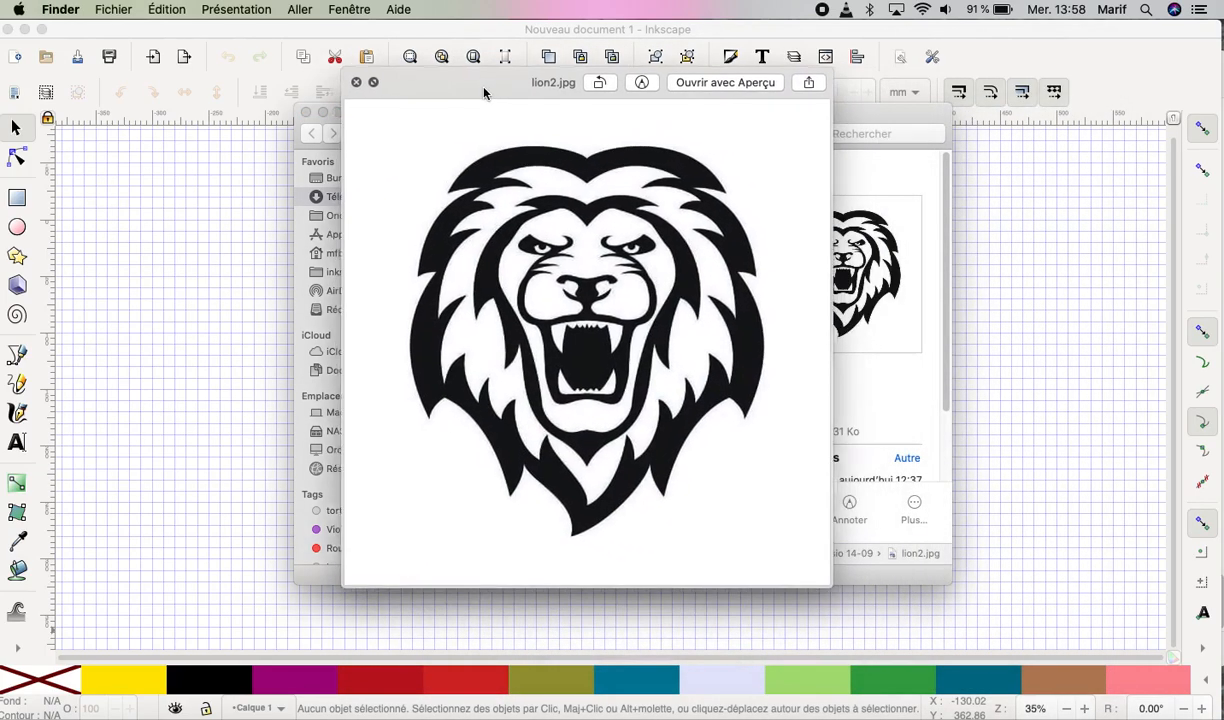
{"action": "left_click", "coordinate": [366, 83]}
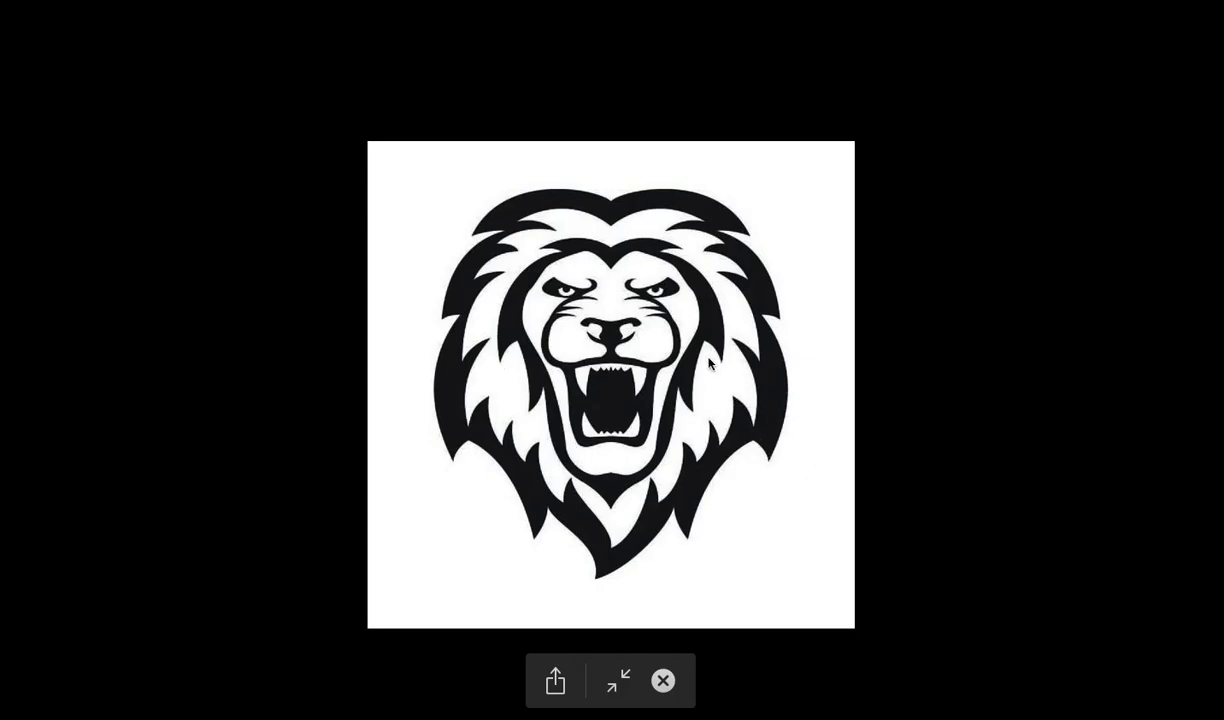
{"action": "left_click", "coordinate": [662, 682]}
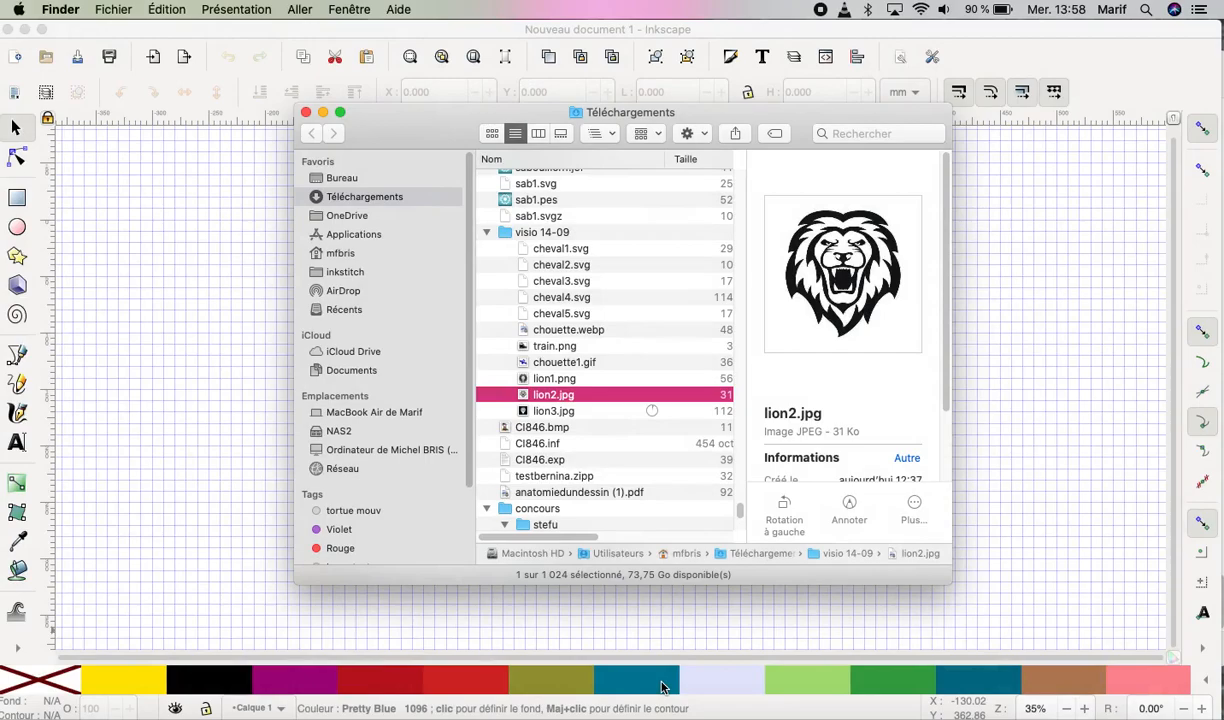
{"action": "left_click", "coordinate": [536, 412]}
{"action": "key", "text": "space"}
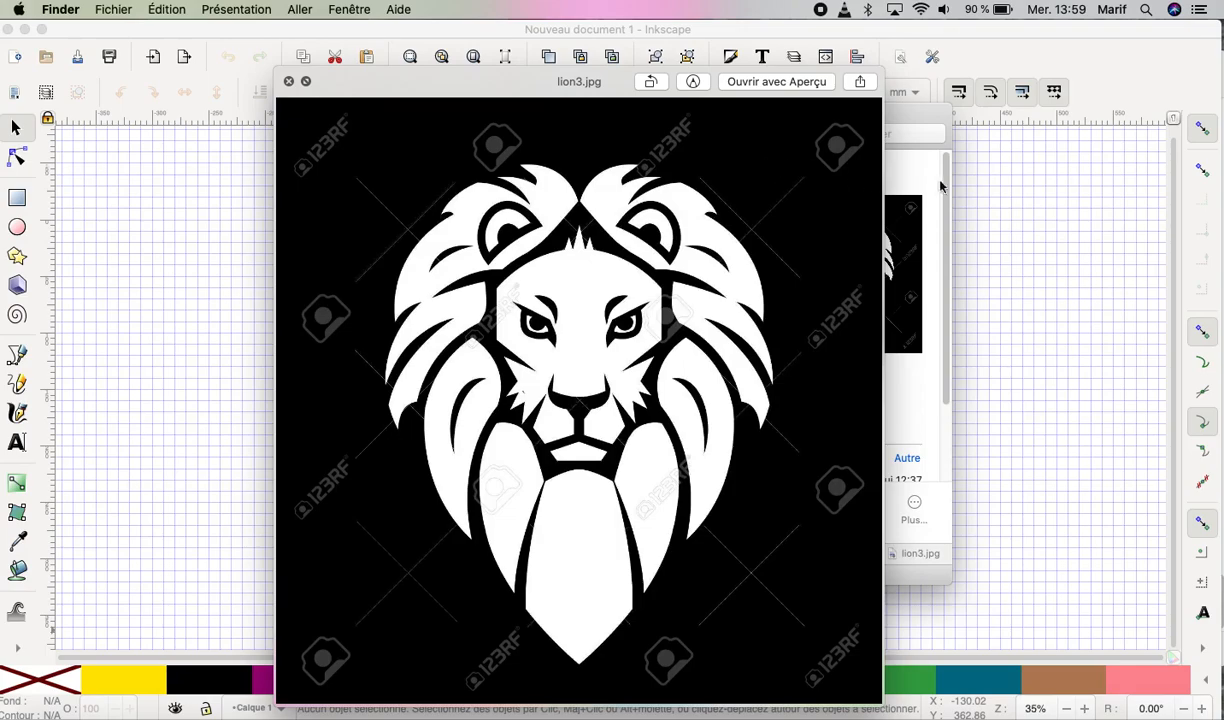
{"action": "left_click", "coordinate": [289, 83]}
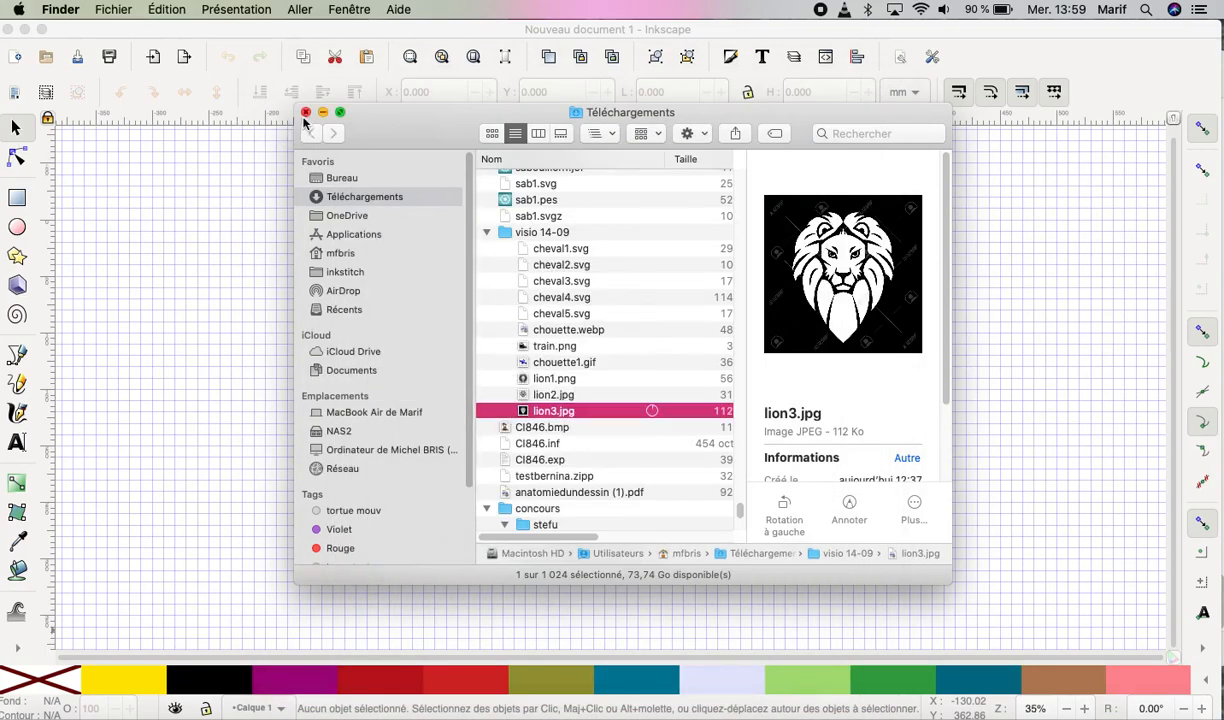
{"action": "left_click", "coordinate": [306, 113]}
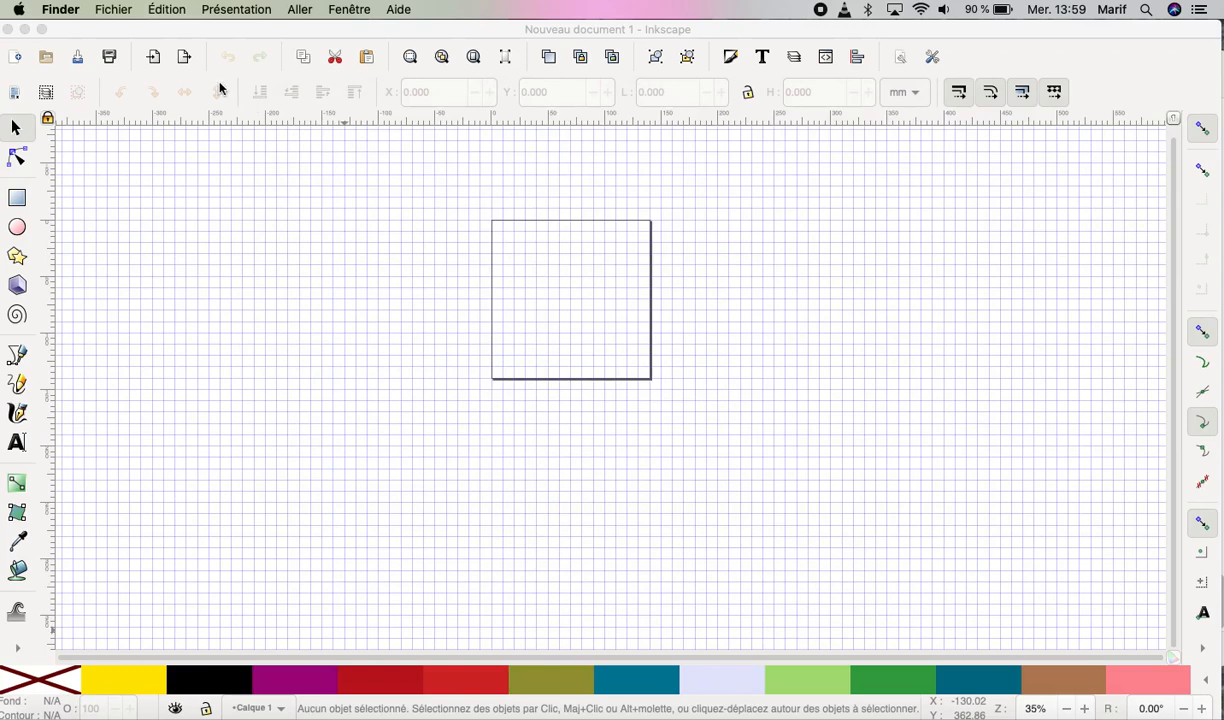
Import lion2.jpg as an embedded image with its resolution taken from the file, and move it over the page.
{"action": "left_click", "coordinate": [114, 10]}
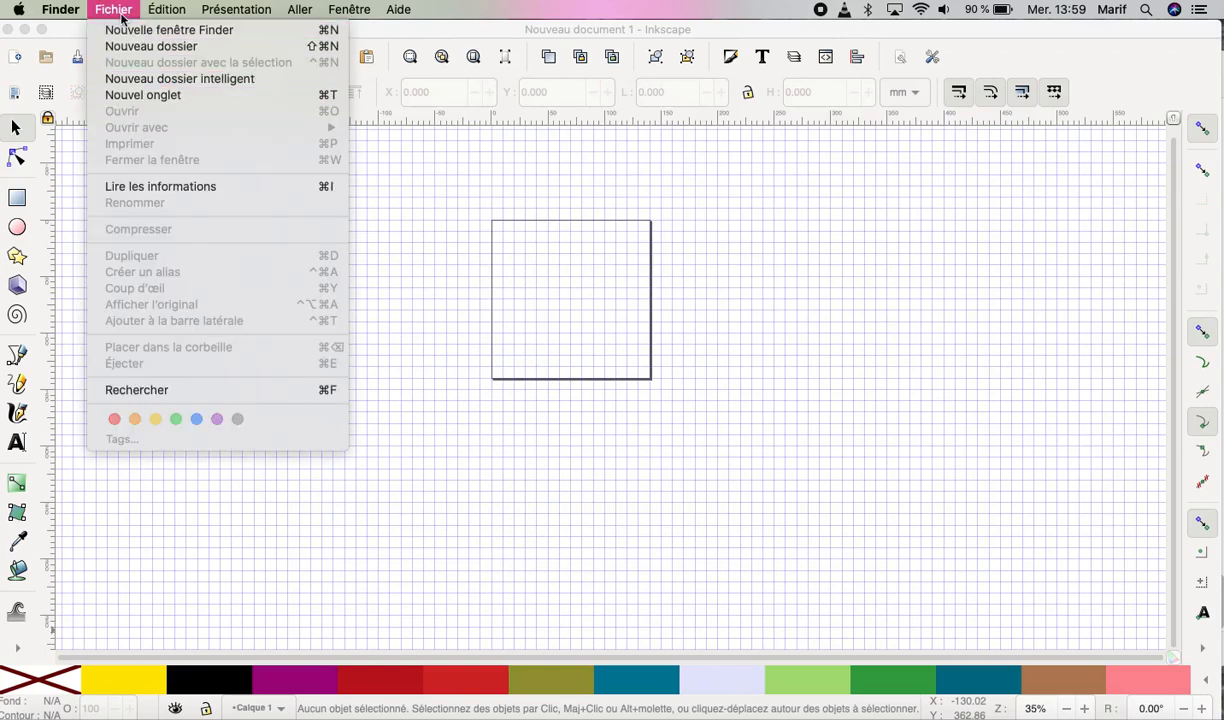
{"action": "left_click", "coordinate": [423, 218]}
{"action": "left_click", "coordinate": [137, 13]}
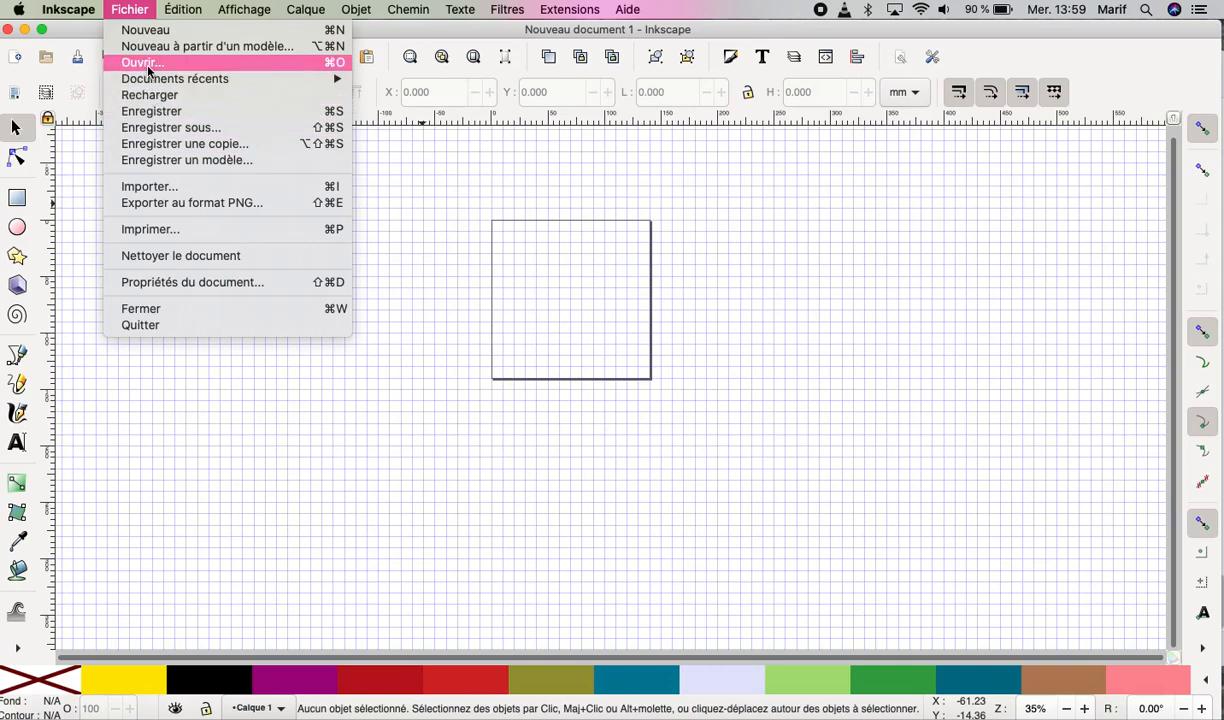
{"action": "mouse_move", "coordinate": [135, 78]}
{"action": "left_click", "coordinate": [147, 191]}
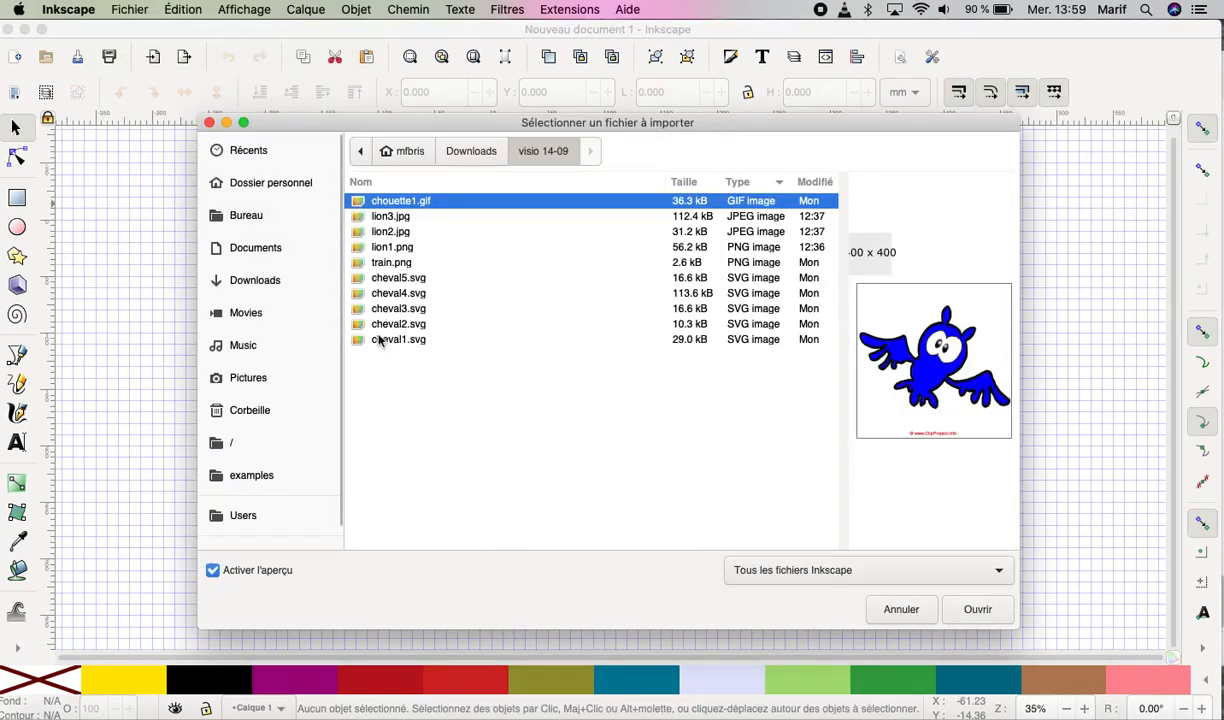
{"action": "left_click", "coordinate": [370, 231]}
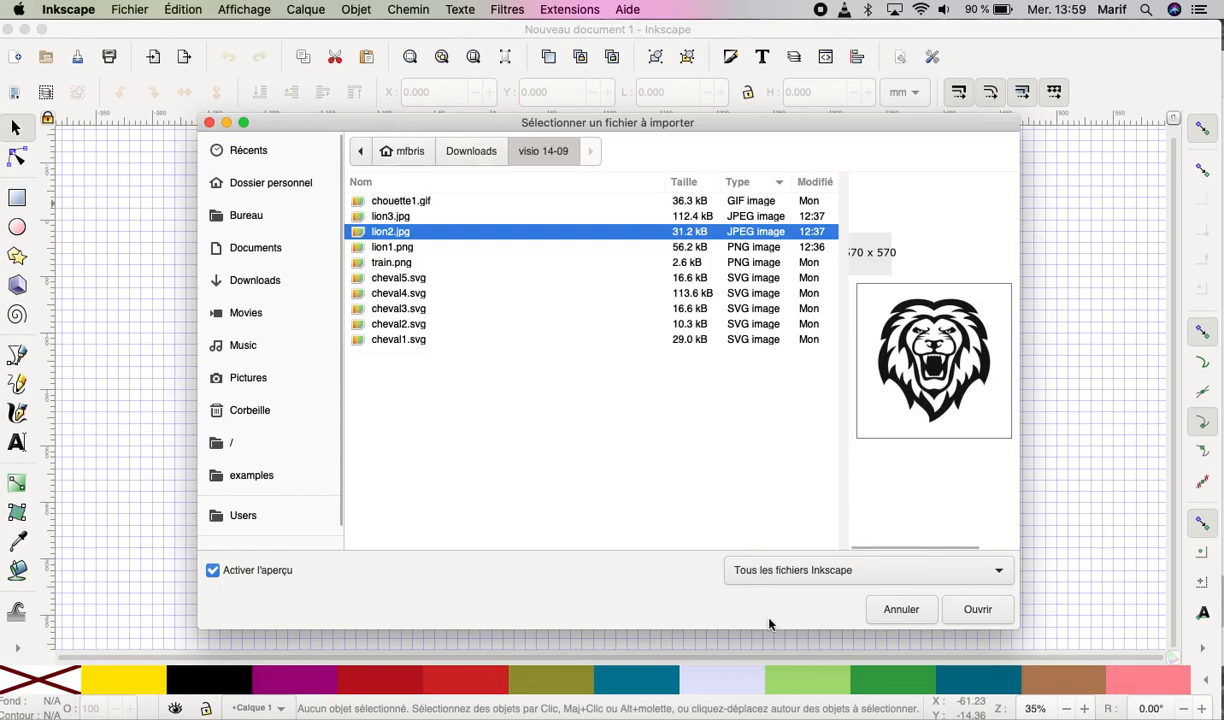
{"action": "left_click", "coordinate": [976, 612]}
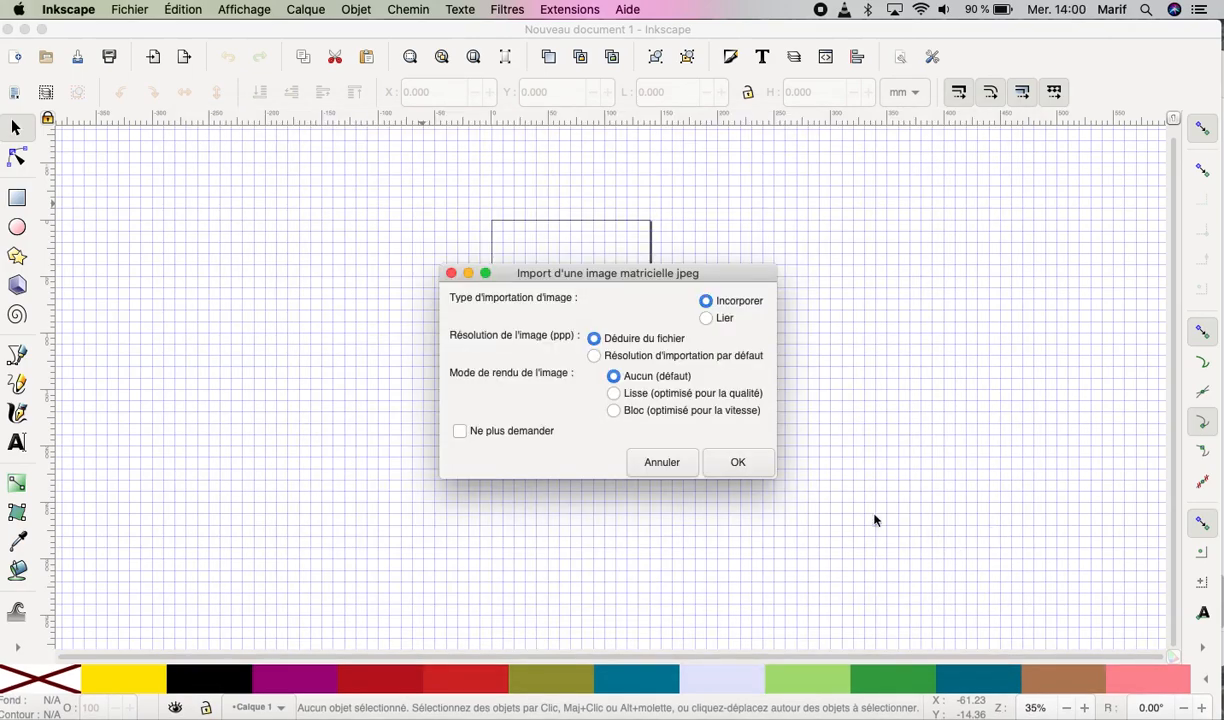
{"action": "left_click", "coordinate": [739, 465]}
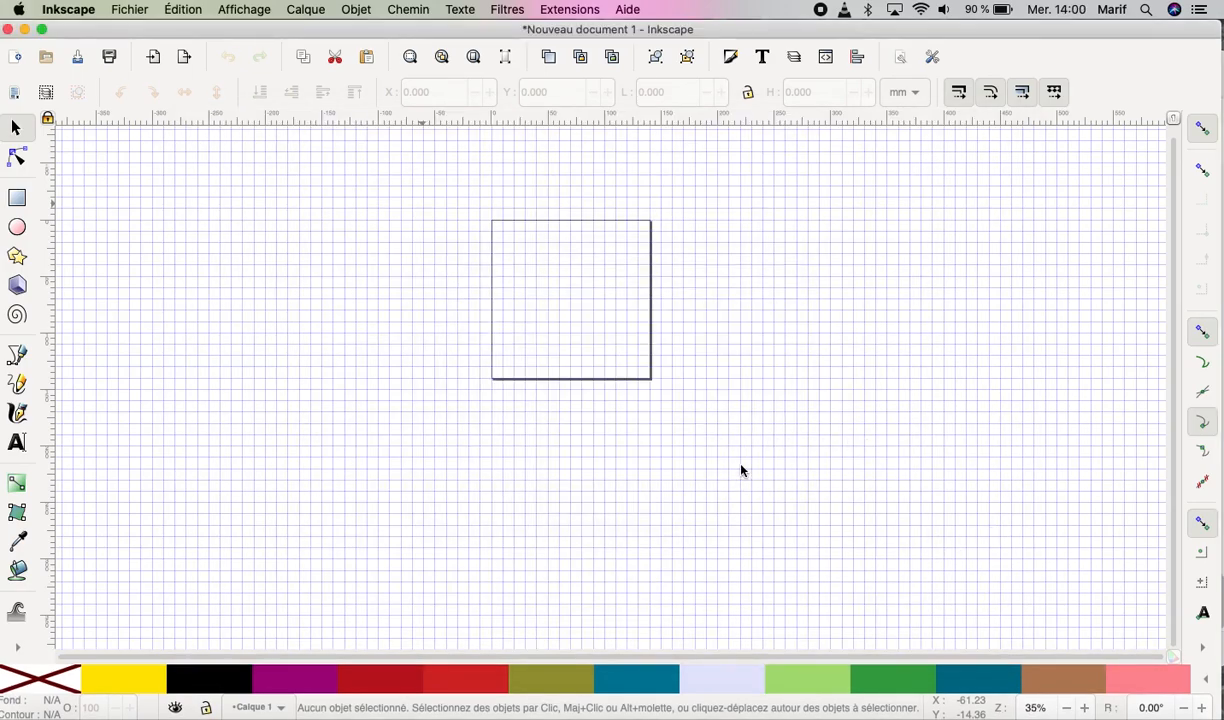
{"action": "left_click_drag", "start_coordinate": [966, 580], "coordinate": [548, 253]}
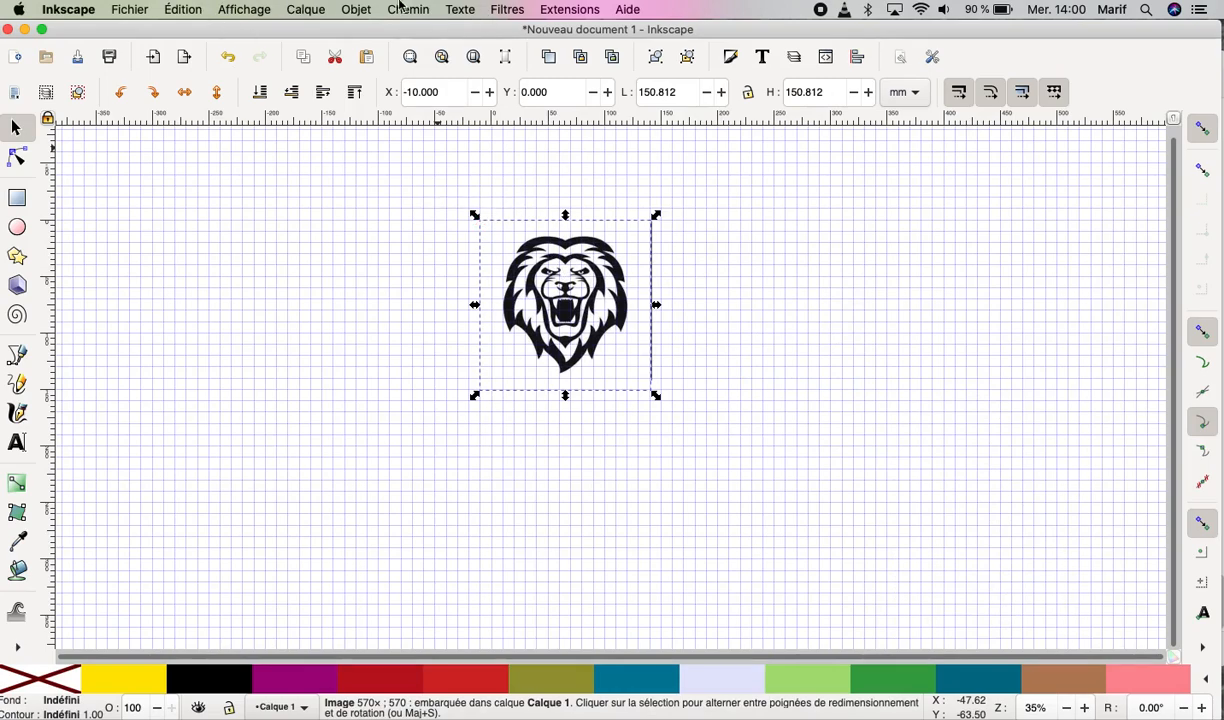
Open the bitmap tracing settings (Vectoriser un objet matriciel) for the imported lion image.
{"action": "left_click", "coordinate": [473, 56]}
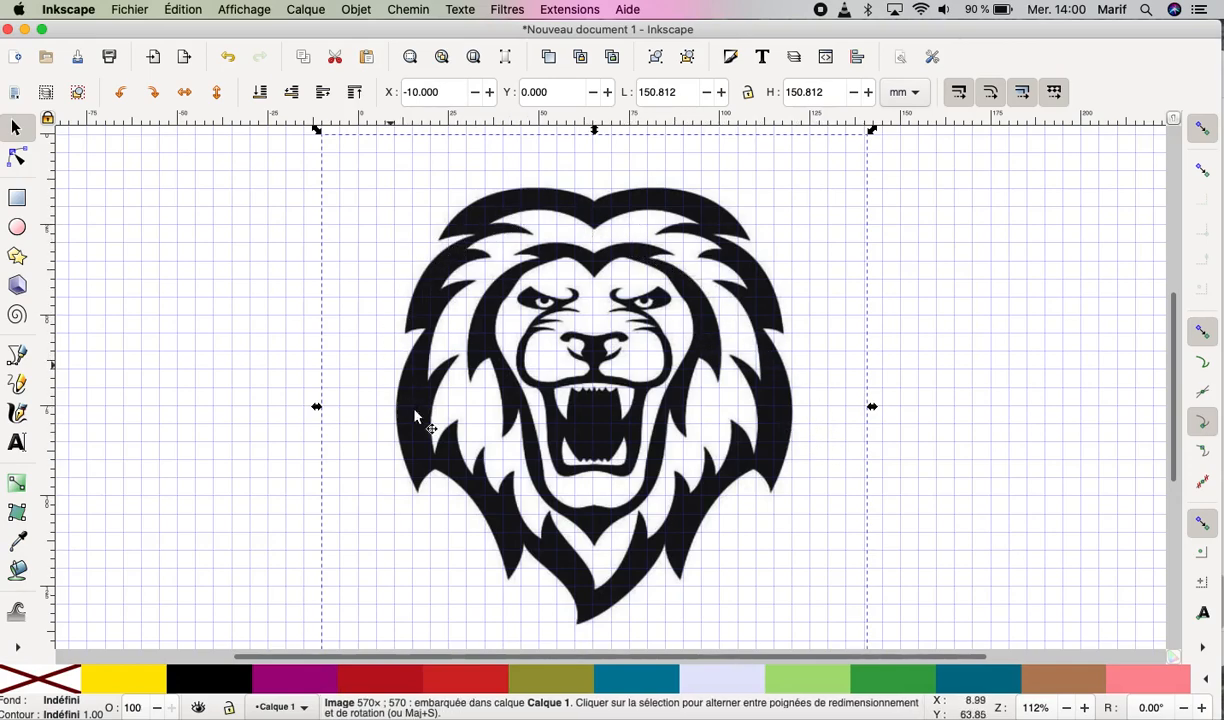
{"action": "left_click", "coordinate": [410, 10]}
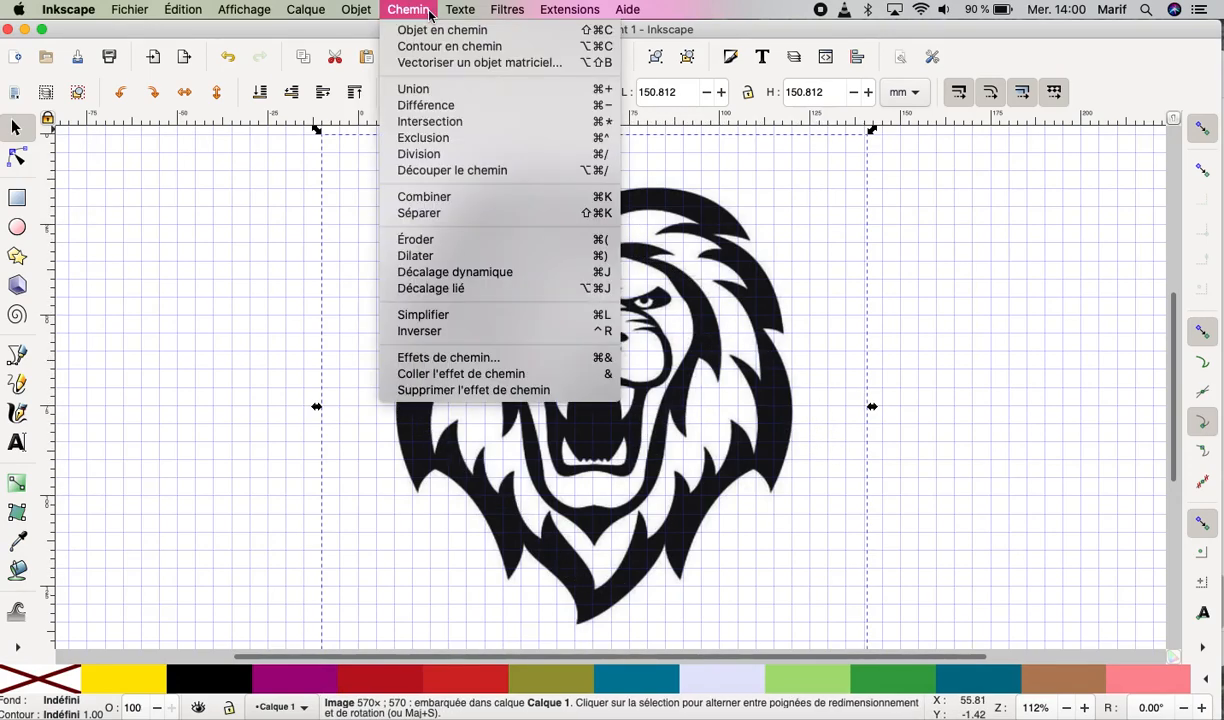
{"action": "left_click", "coordinate": [429, 64]}
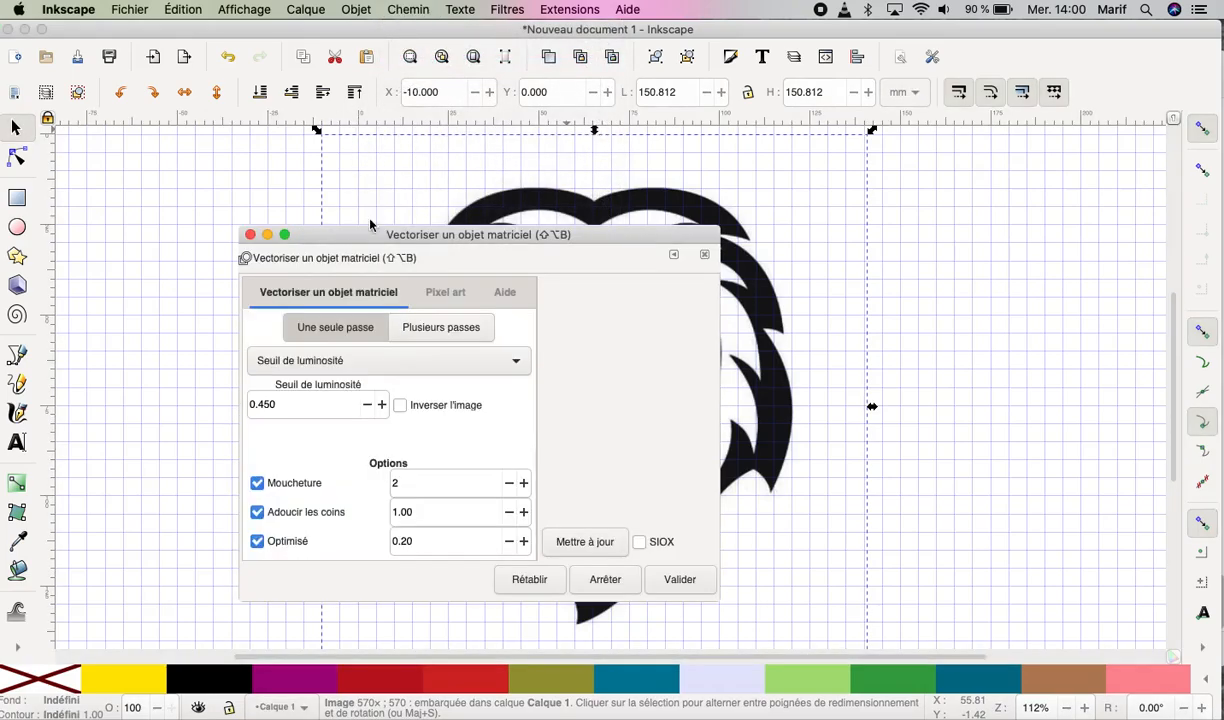
{"action": "left_click_drag", "start_coordinate": [456, 248], "coordinate": [288, 161]}
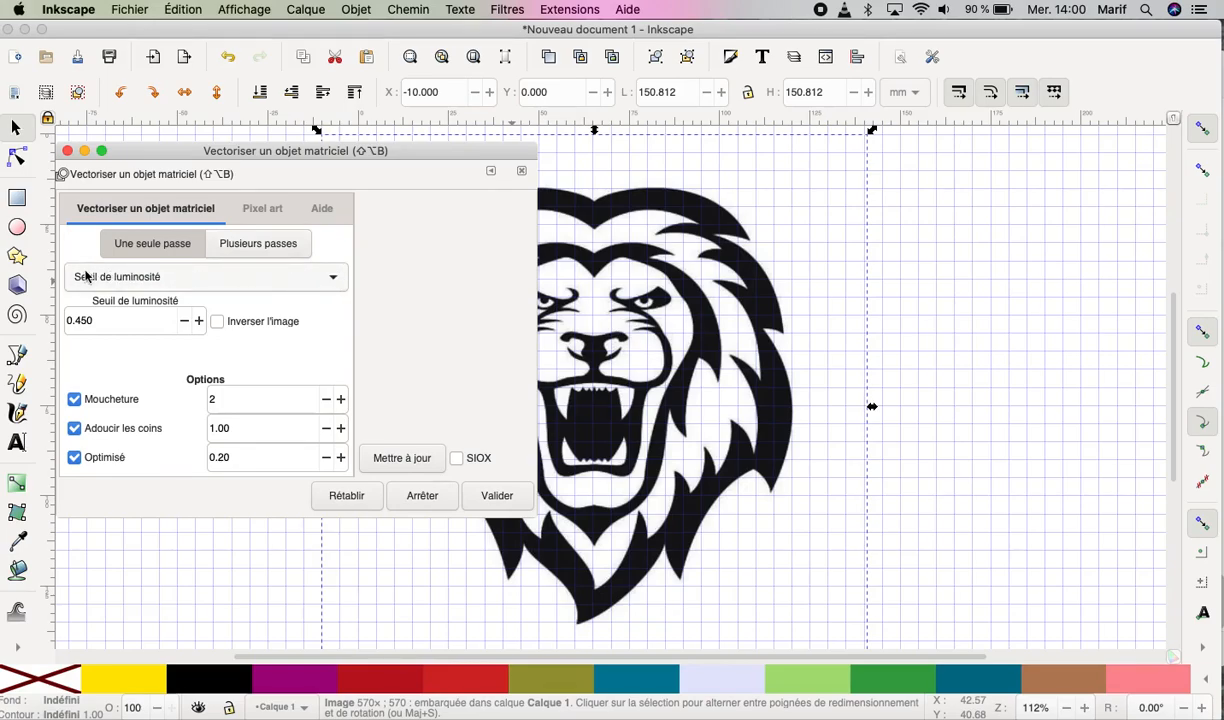
Review the available single-pass tracing modes and keep Seuil de luminosité as the detection mode.
{"action": "left_click", "coordinate": [333, 281]}
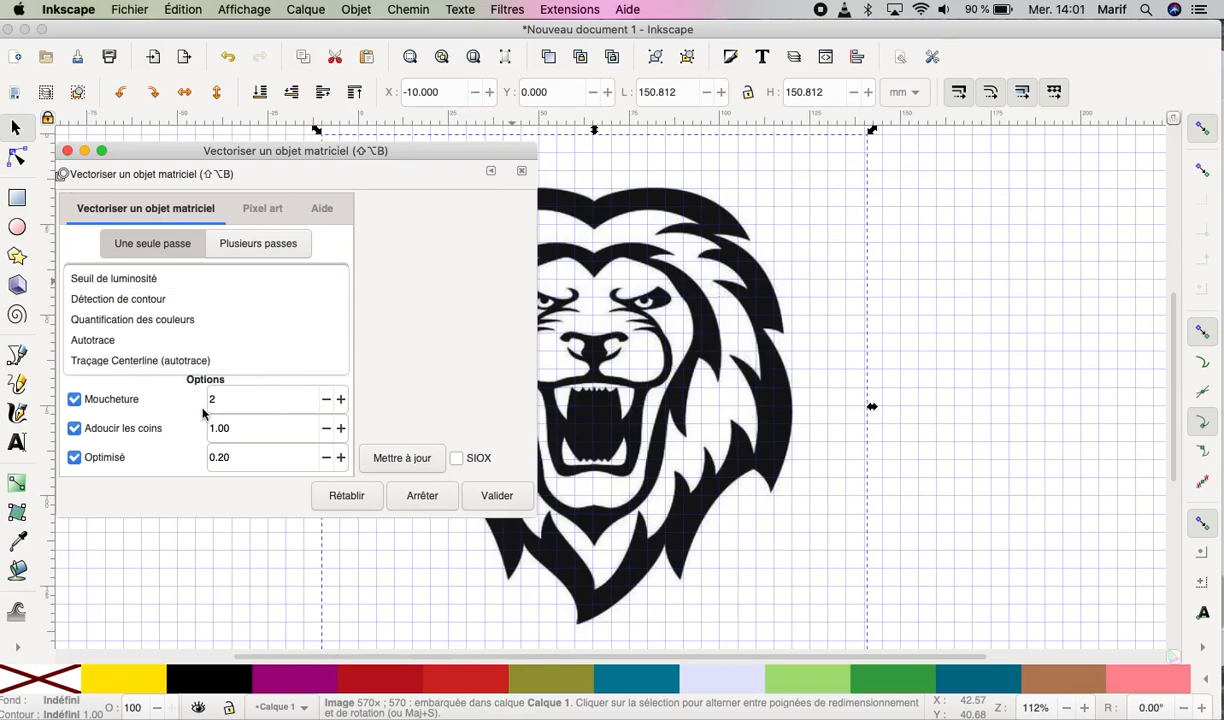
{"action": "left_click", "coordinate": [147, 324]}
{"action": "left_click", "coordinate": [118, 299]}
{"action": "left_click", "coordinate": [125, 319]}
{"action": "left_click", "coordinate": [89, 340]}
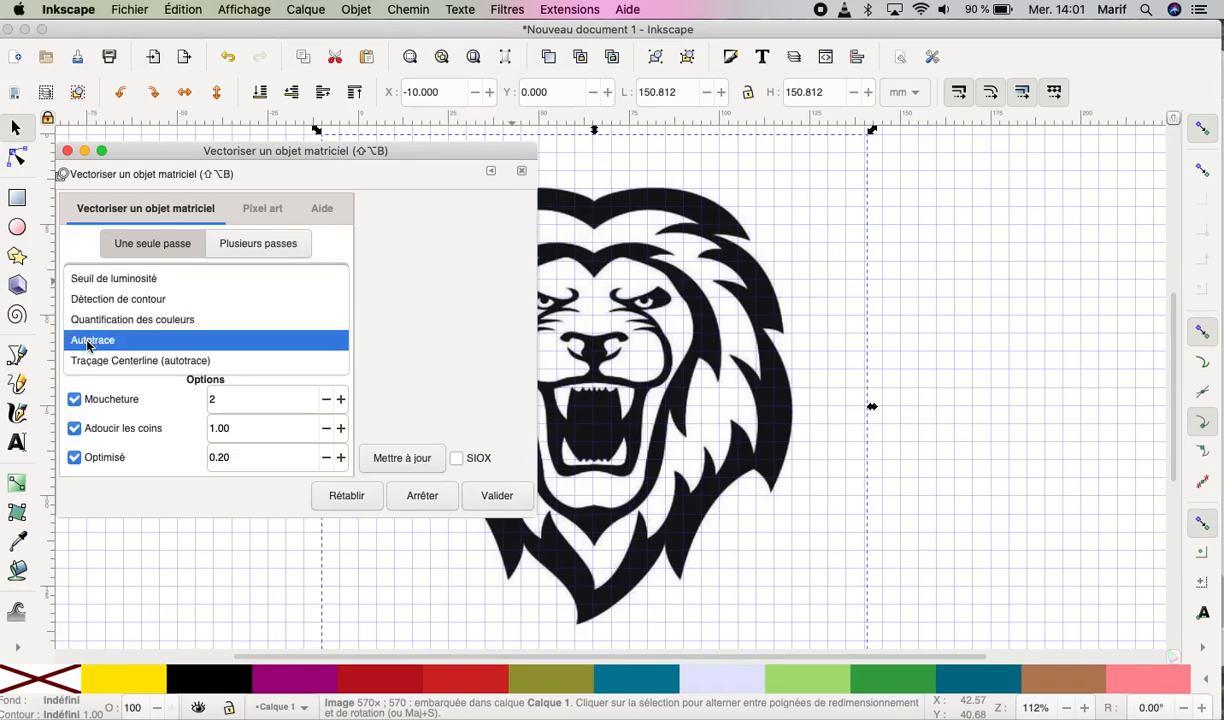
{"action": "left_click", "coordinate": [100, 358]}
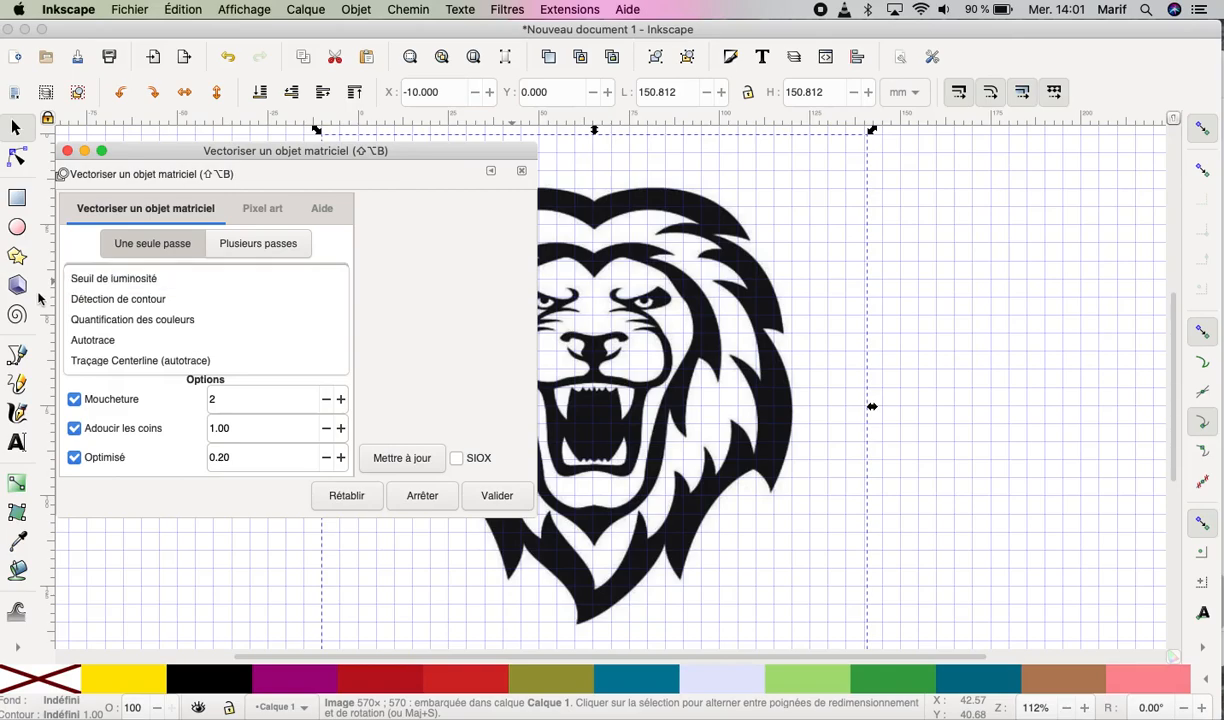
{"action": "left_click", "coordinate": [112, 284]}
{"action": "left_click", "coordinate": [124, 282]}
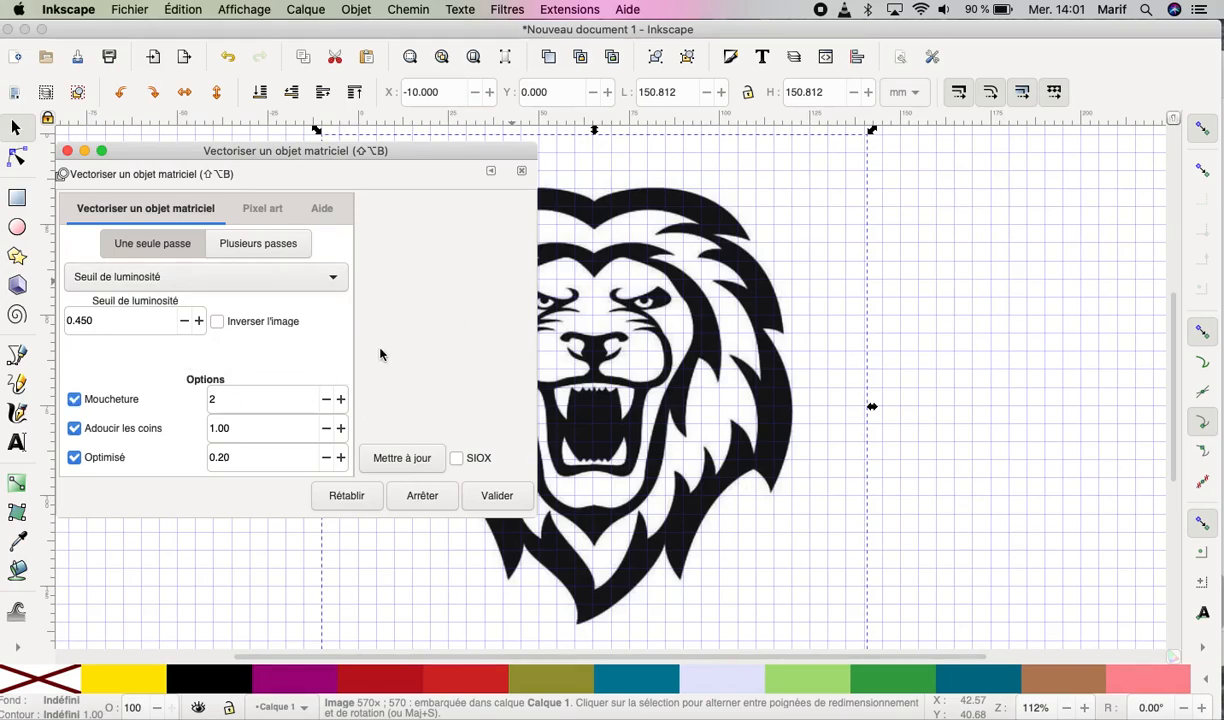
Set the speckle suppression (Moucheture) of the trace to 50.
{"action": "left_click", "coordinate": [340, 399]}
{"action": "left_click", "coordinate": [340, 399]}
{"action": "left_click", "coordinate": [340, 399]}
{"action": "left_click", "coordinate": [340, 399]}
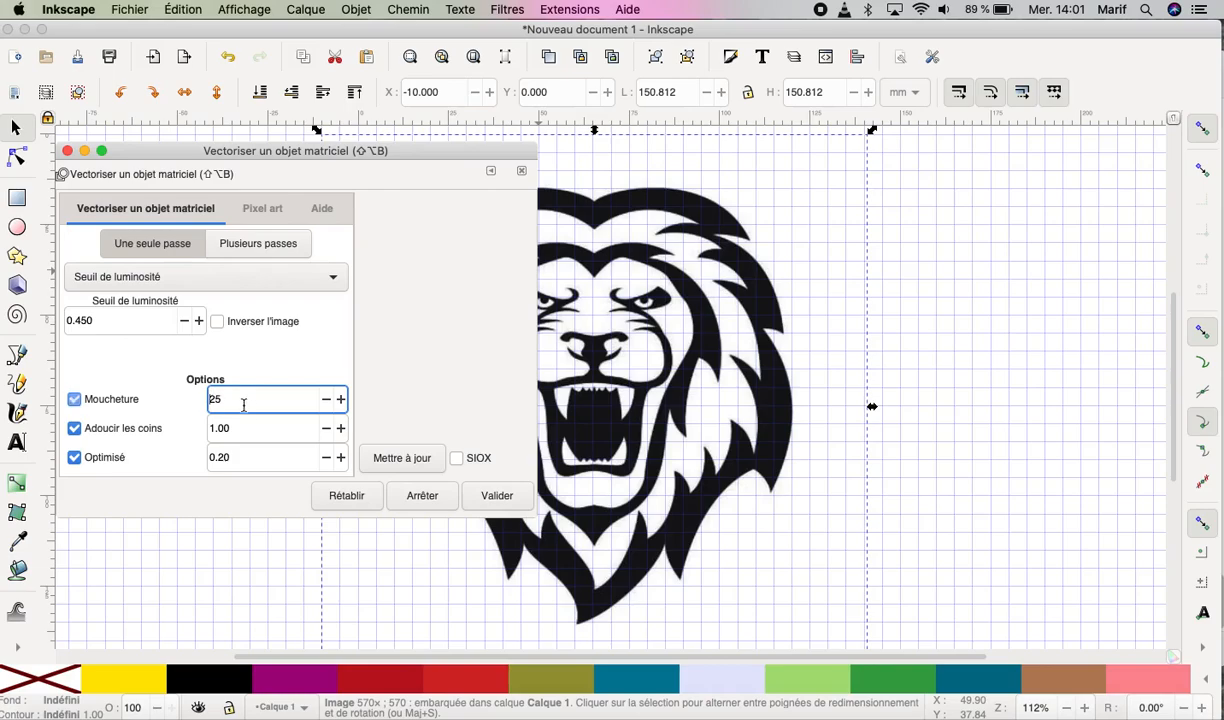
{"action": "left_click", "coordinate": [340, 400]}
{"action": "left_click", "coordinate": [340, 400]}
{"action": "left_click", "coordinate": [340, 400]}
{"action": "left_click", "coordinate": [340, 400]}
{"action": "left_click", "coordinate": [340, 400]}
{"action": "left_click", "coordinate": [340, 400]}
{"action": "left_click", "coordinate": [340, 400]}
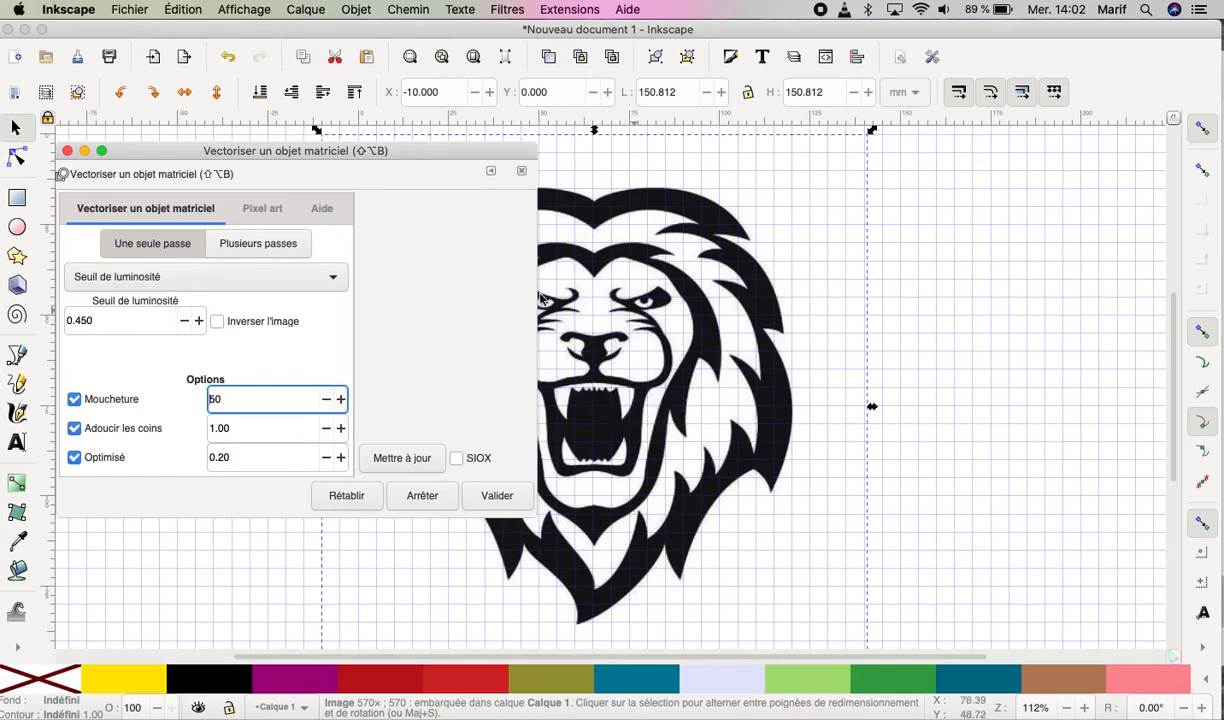
Set the trace's corner smoothing (Adoucir les coins) to 1.04 and its path optimization (Optimisé) to 0.40.
{"action": "double_click", "coordinate": [341, 429]}
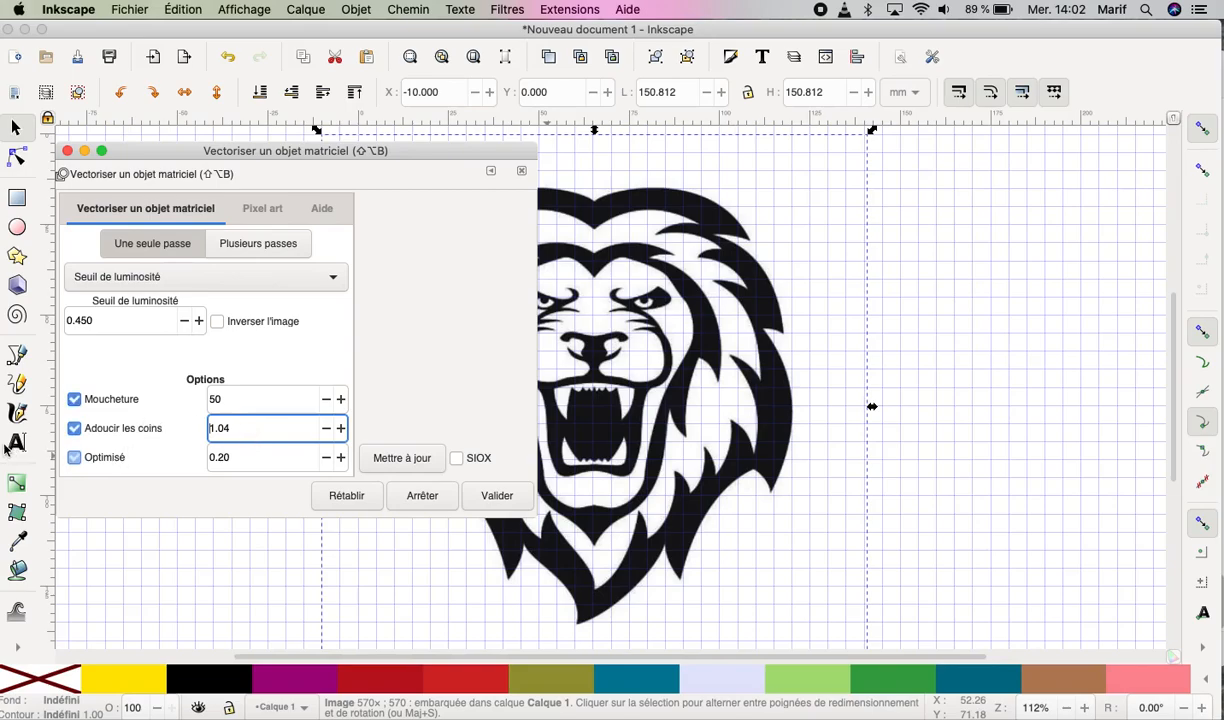
{"action": "left_click", "coordinate": [341, 457]}
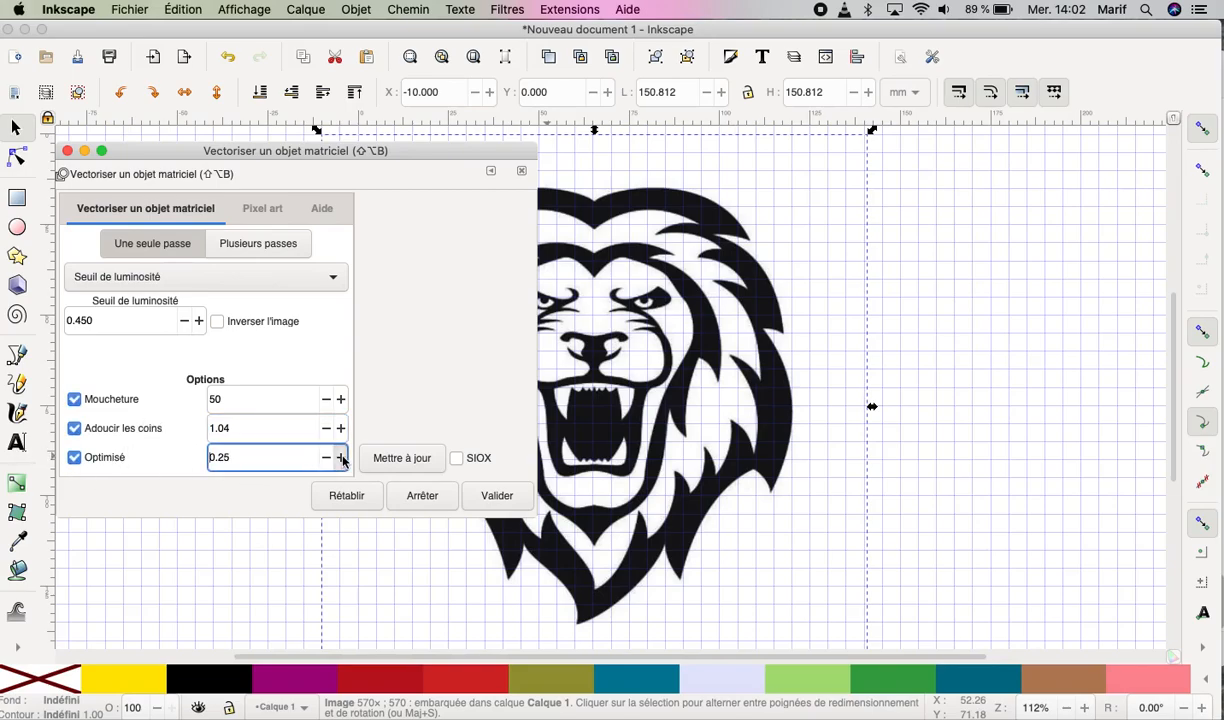
{"action": "left_click", "coordinate": [341, 457]}
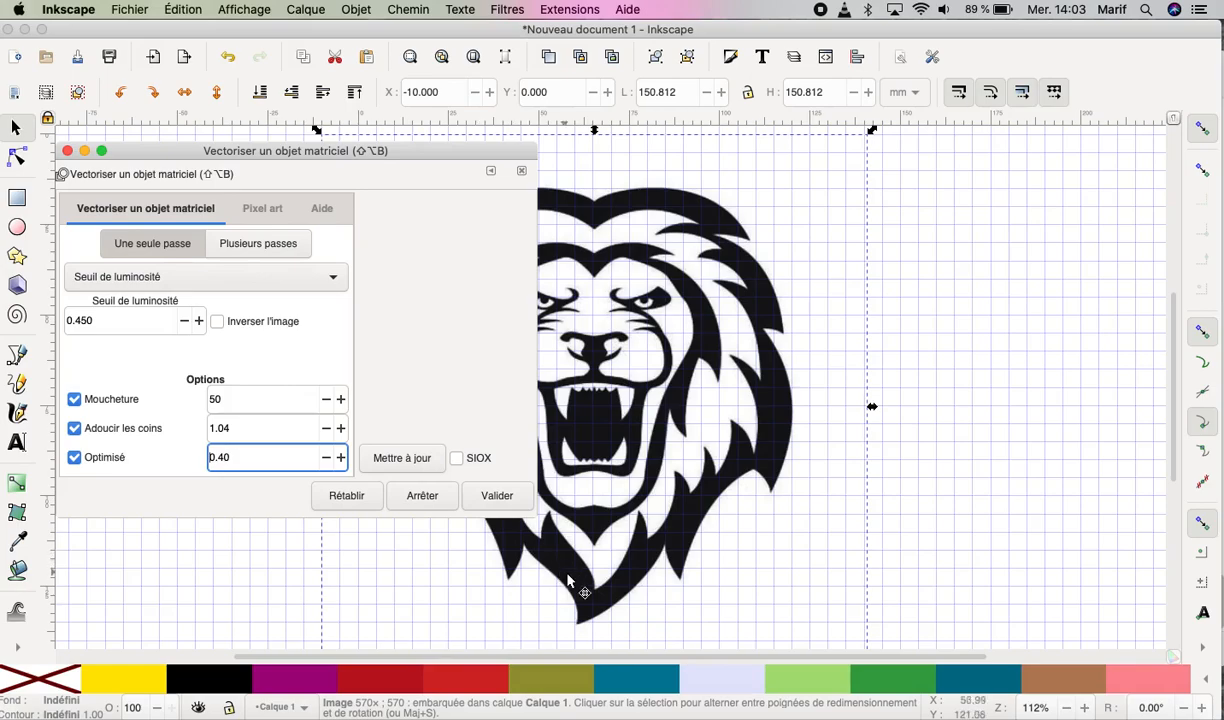
Update the trace preview, vectorize the lion image with these settings, and close the tracing dialog.
{"action": "left_click", "coordinate": [419, 459]}
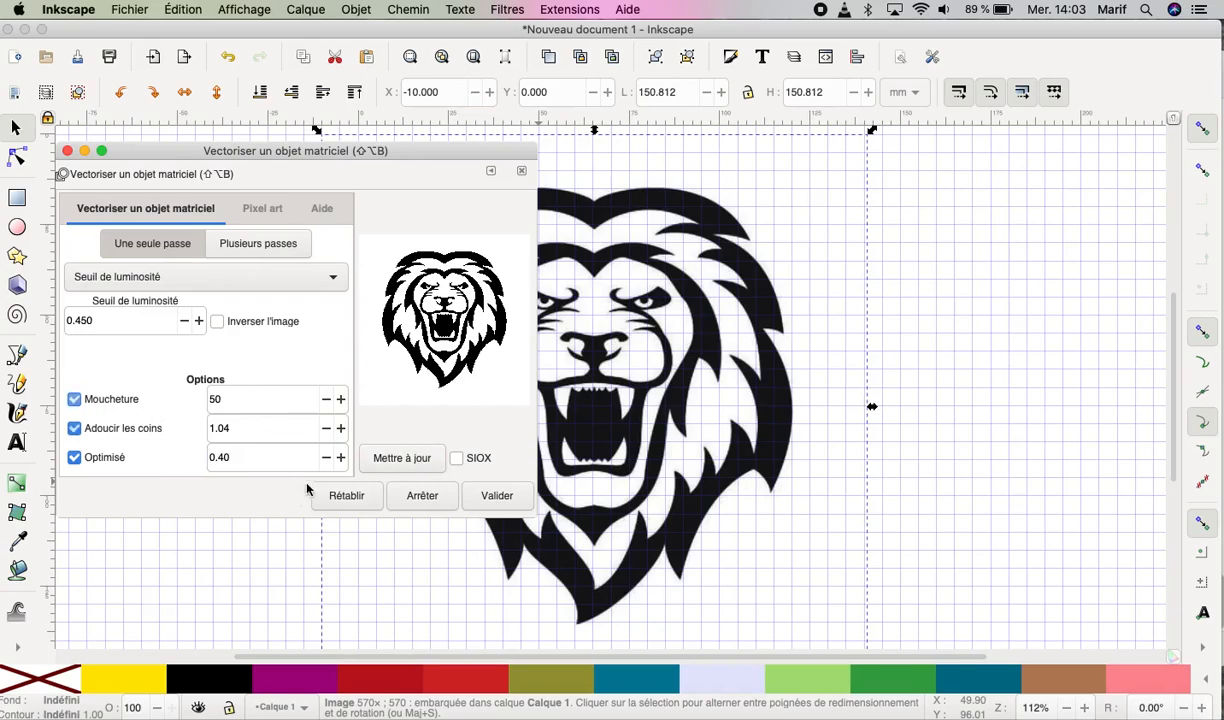
{"action": "left_click", "coordinate": [496, 497]}
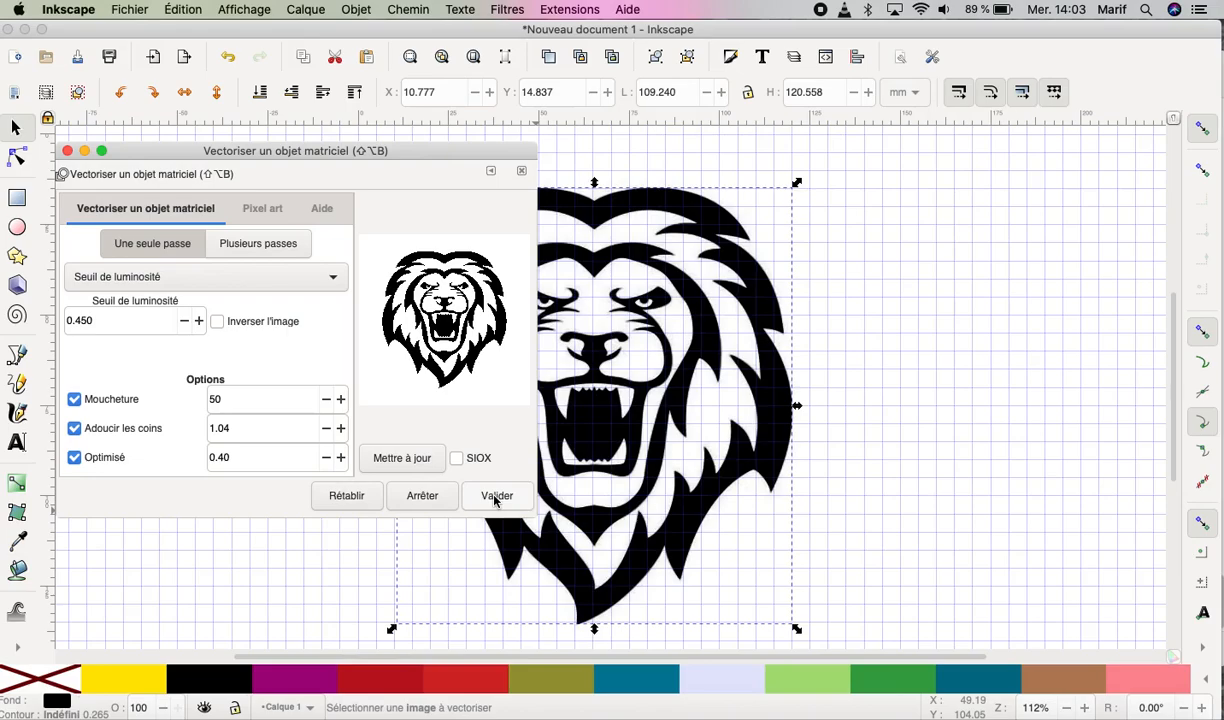
{"action": "left_click", "coordinate": [67, 150]}
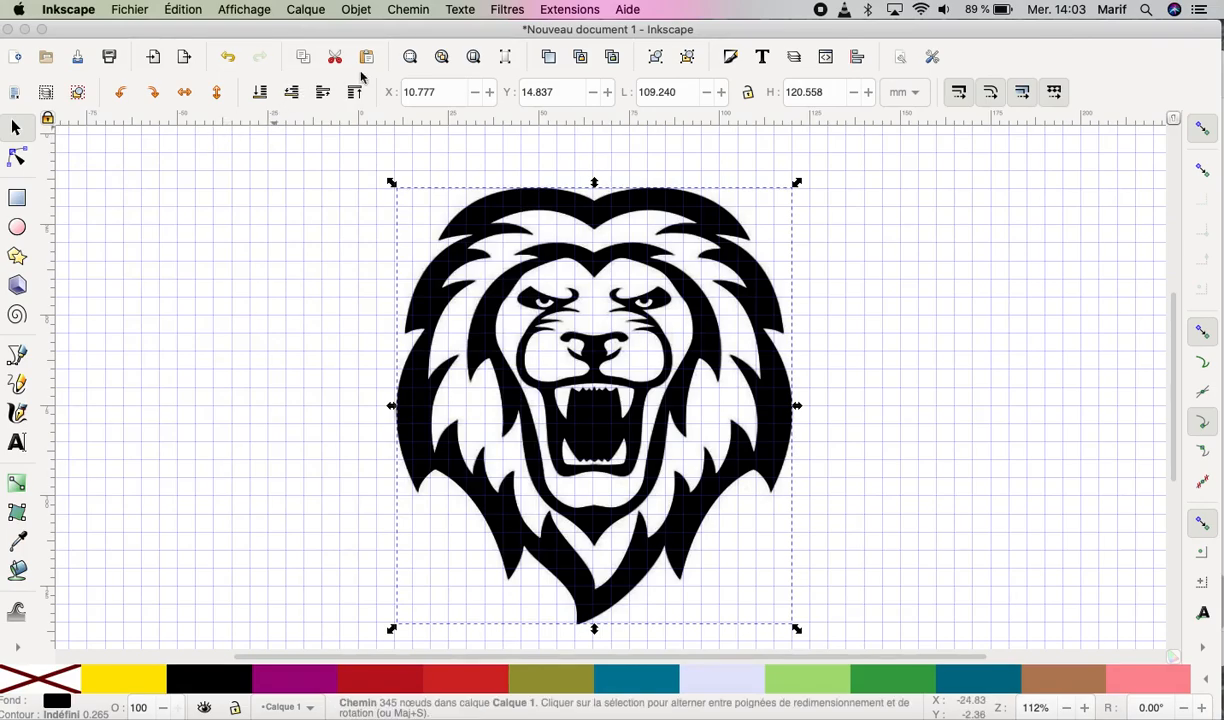
Open the Objects list and move the traced lion path left of the original image, to about X -118 mm, Y 27 mm.
{"action": "left_click", "coordinate": [358, 10]}
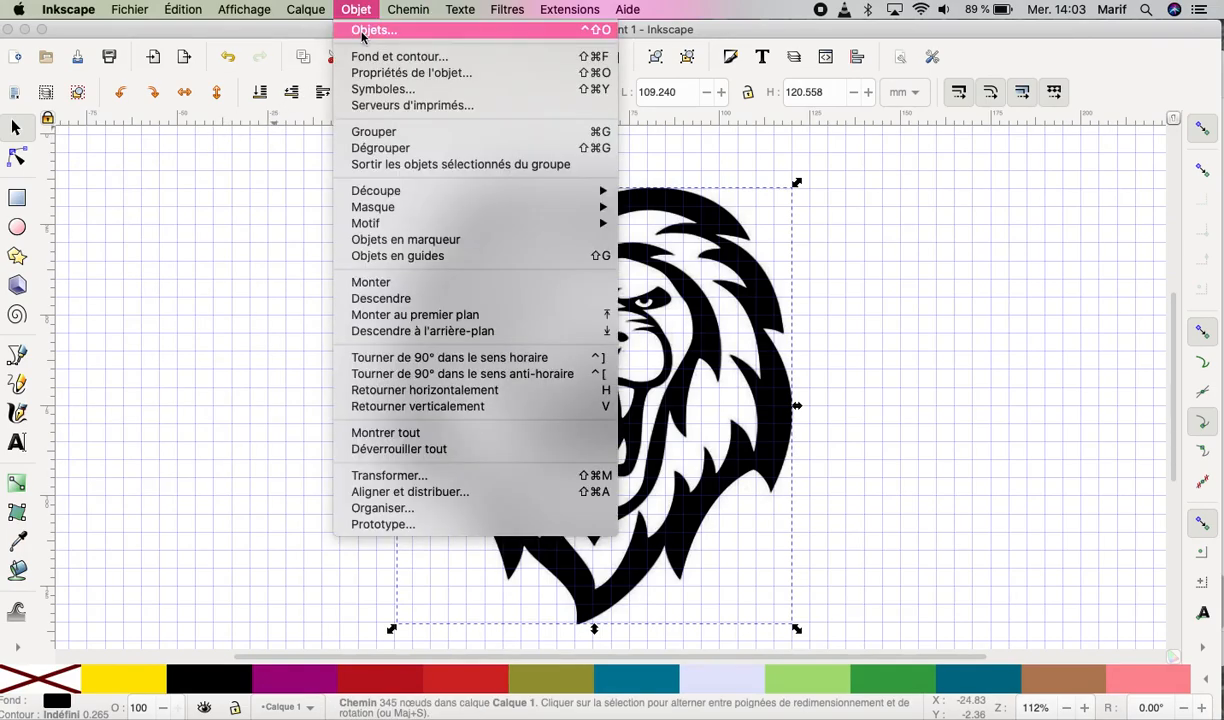
{"action": "left_click", "coordinate": [362, 31]}
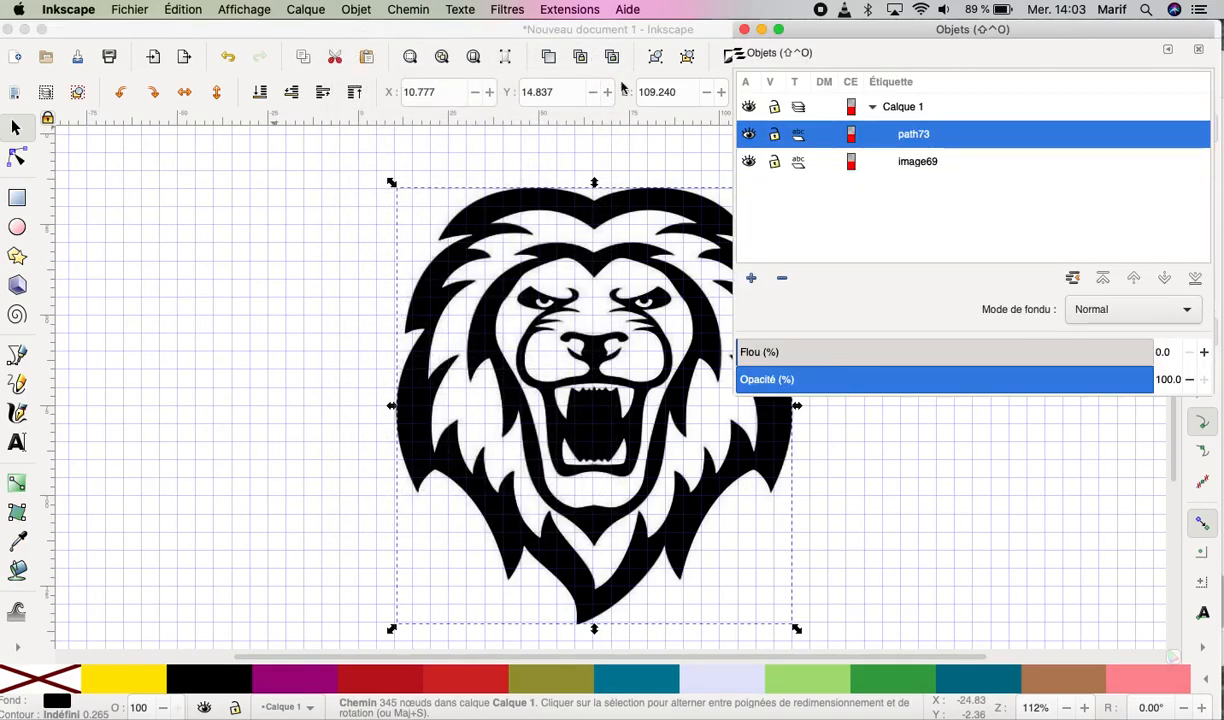
{"action": "left_click_drag", "start_coordinate": [840, 34], "coordinate": [960, 66]}
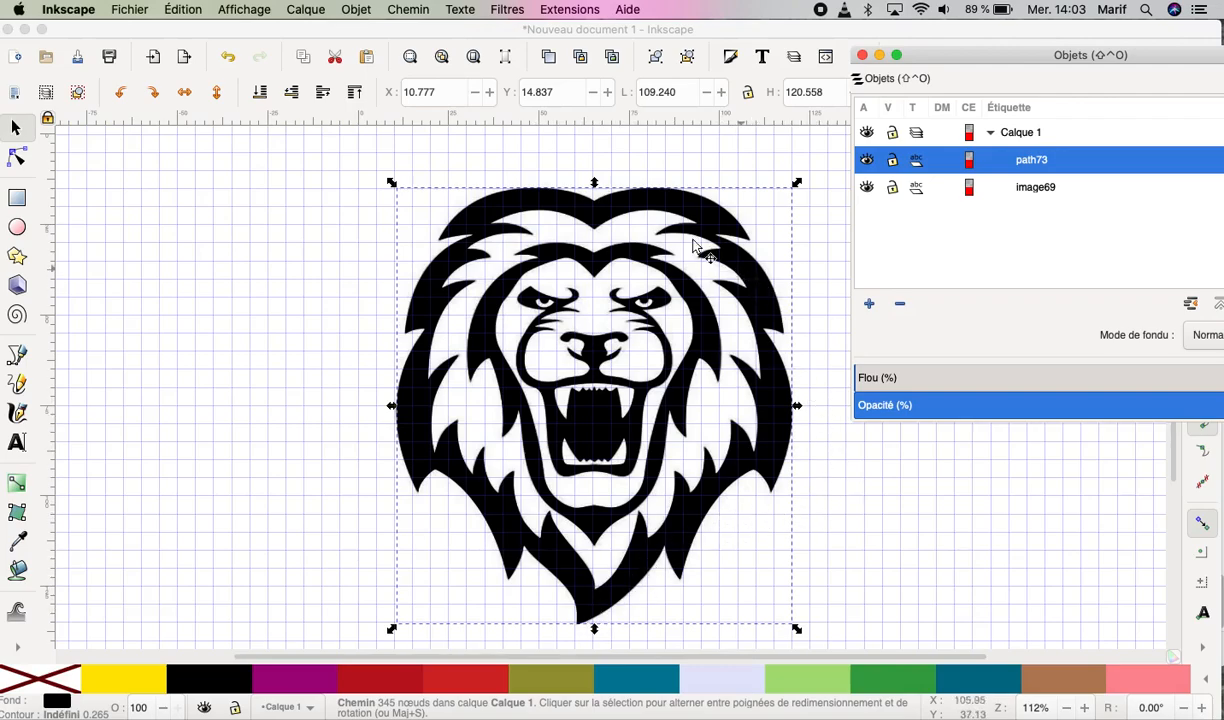
{"action": "left_click", "coordinate": [1030, 191]}
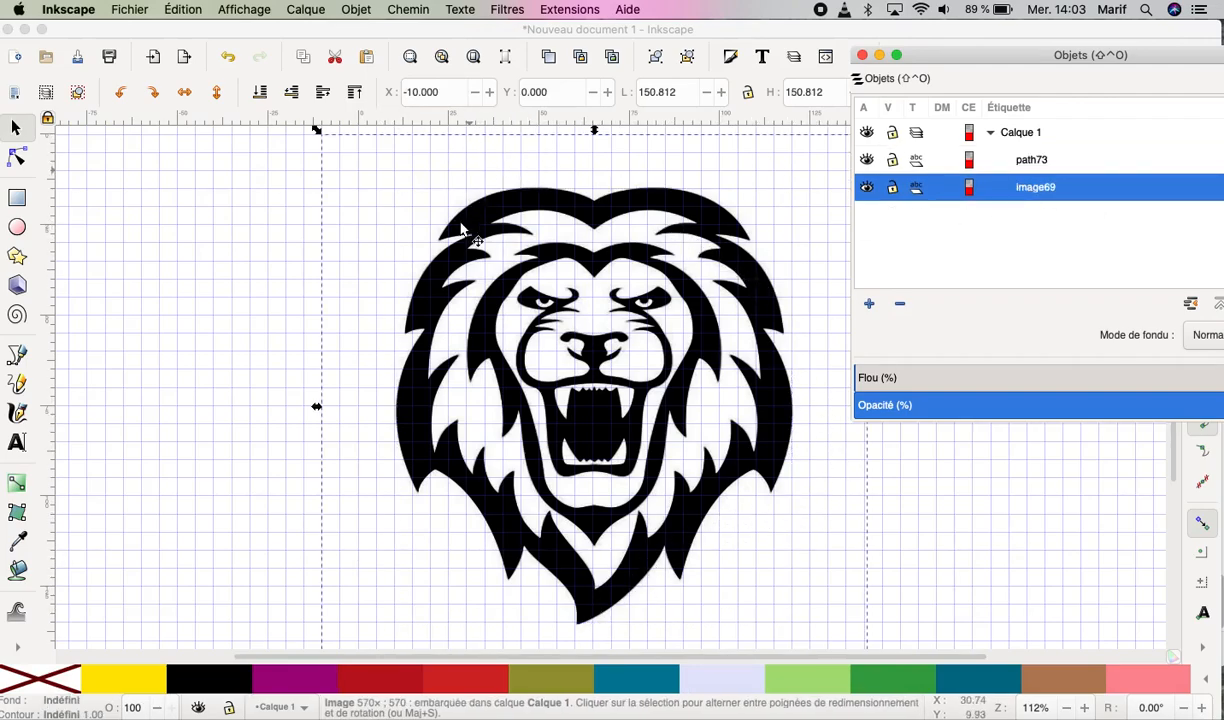
{"action": "left_click", "coordinate": [510, 213]}
{"action": "mouse_move", "coordinate": [510, 213]}
{"action": "left_mouse_down"}
{"action": "mouse_move", "coordinate": [440, 440]}
{"action": "mouse_move", "coordinate": [186, 417]}
{"action": "mouse_move", "coordinate": [215, 251]}
{"action": "mouse_move", "coordinate": [165, 215]}
{"action": "mouse_move", "coordinate": [50, 266]}
{"action": "mouse_move", "coordinate": [401, 277]}
{"action": "mouse_move", "coordinate": [404, 248]}
{"action": "left_mouse_up"}
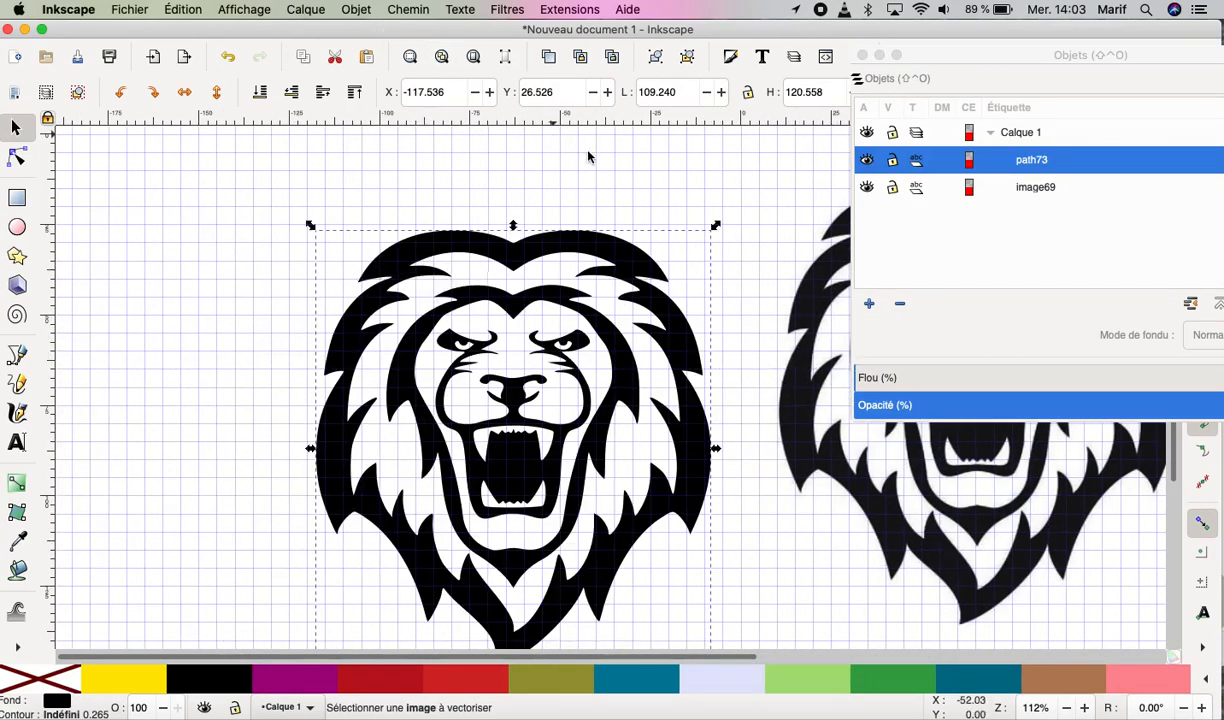
Bring both lions into view and examine the original raster image for comparison with the traced path.
{"action": "key", "text": "Escape"}
{"action": "left_click", "coordinate": [412, 55]}
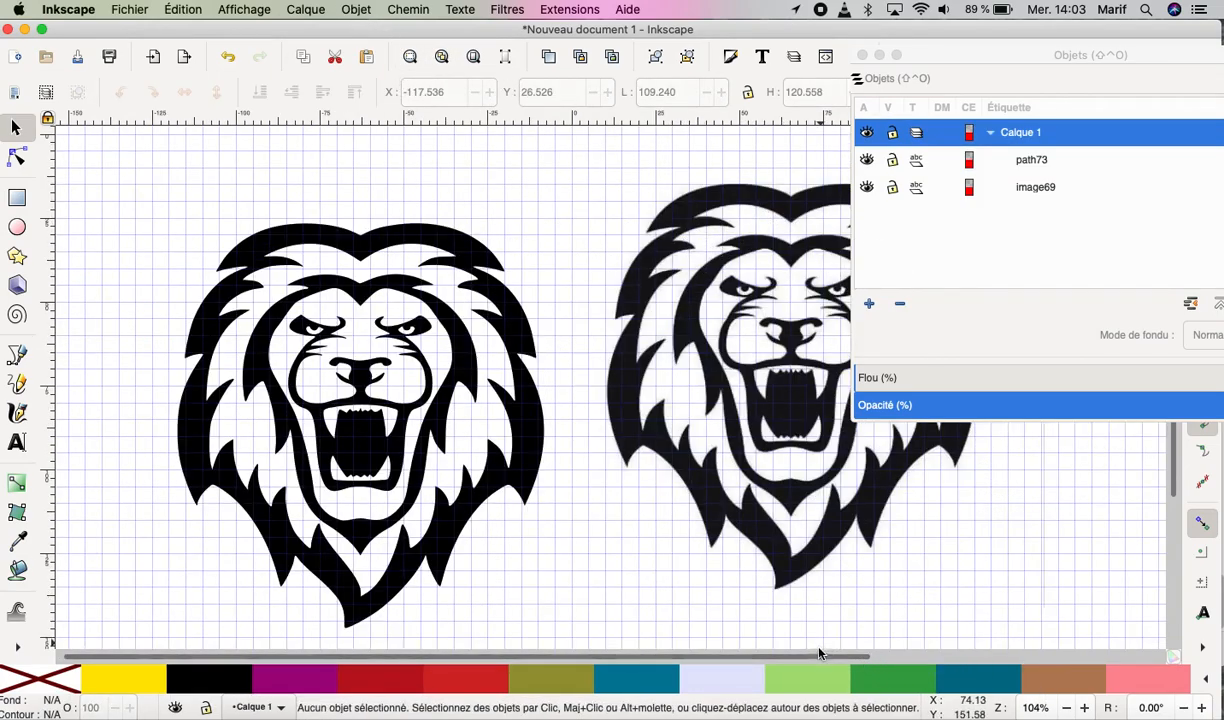
{"action": "left_click_drag", "start_coordinate": [810, 660], "coordinate": [995, 657]}
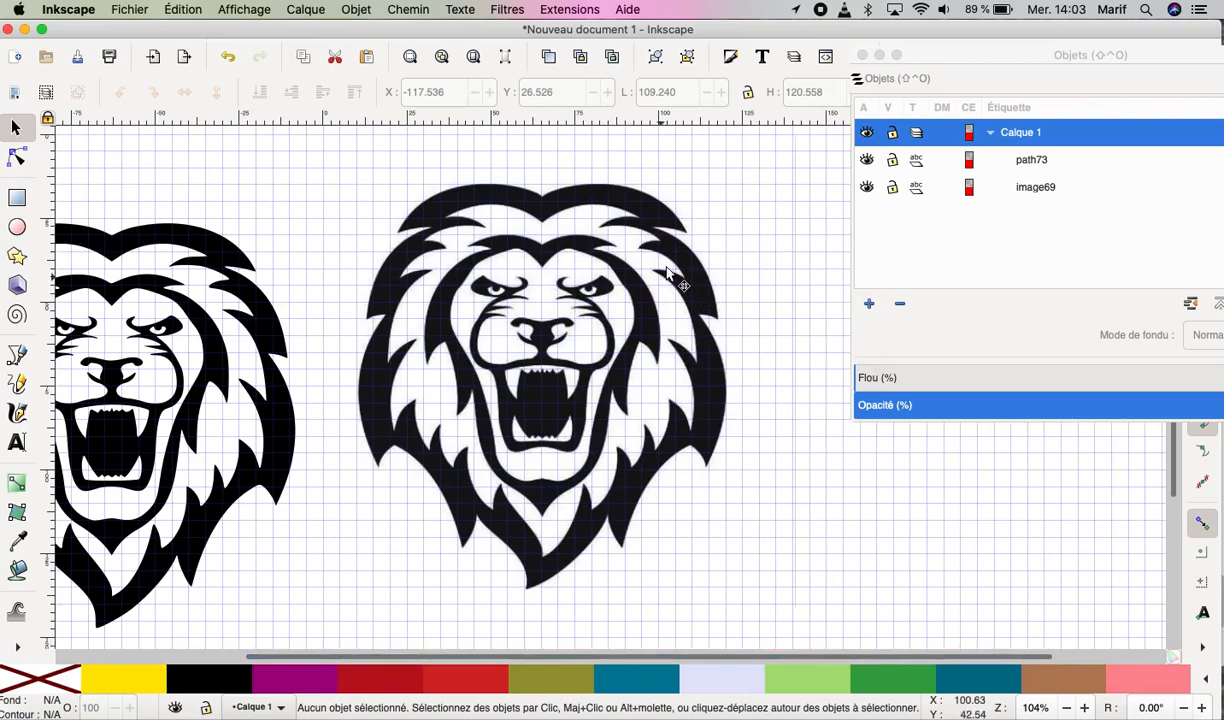
{"action": "left_click", "coordinate": [633, 218]}
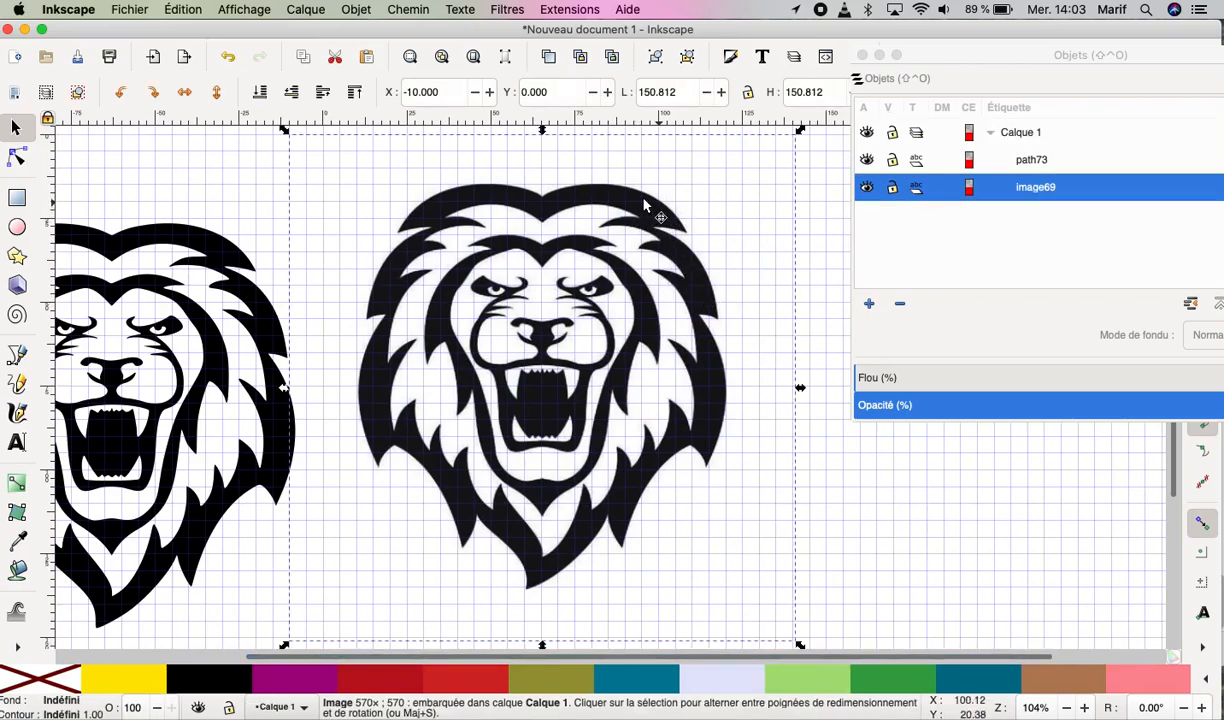
Run the Ink/Stitch object troubleshooting (Dépistage de problèmes avec des objets) on the traced lion path.
{"action": "left_click", "coordinate": [232, 282]}
{"action": "left_click_drag", "start_coordinate": [378, 657], "coordinate": [195, 655]}
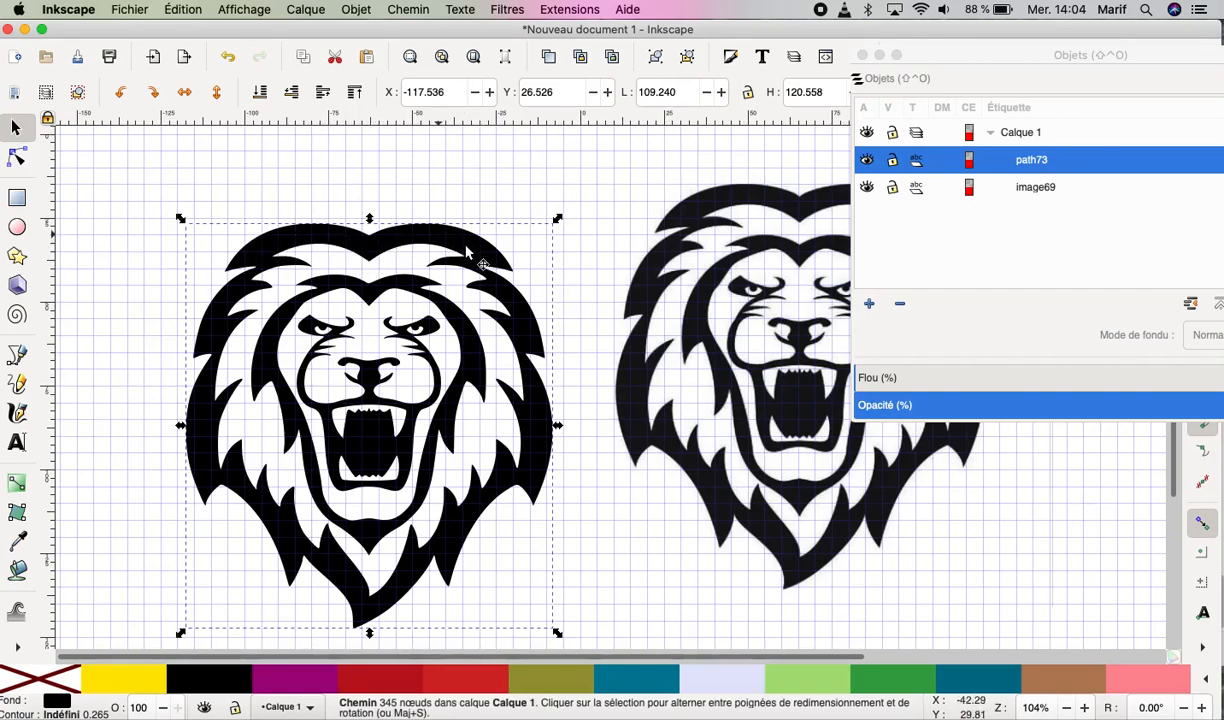
{"action": "left_click", "coordinate": [565, 12]}
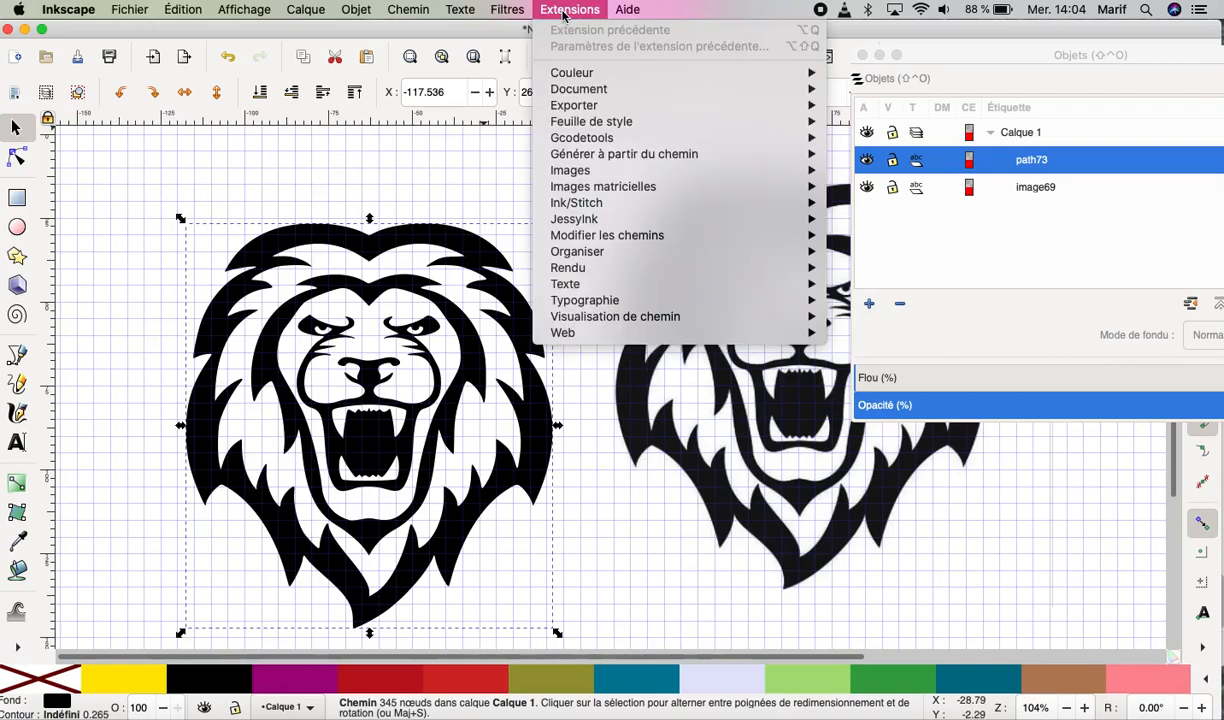
{"action": "mouse_move", "coordinate": [577, 207]}
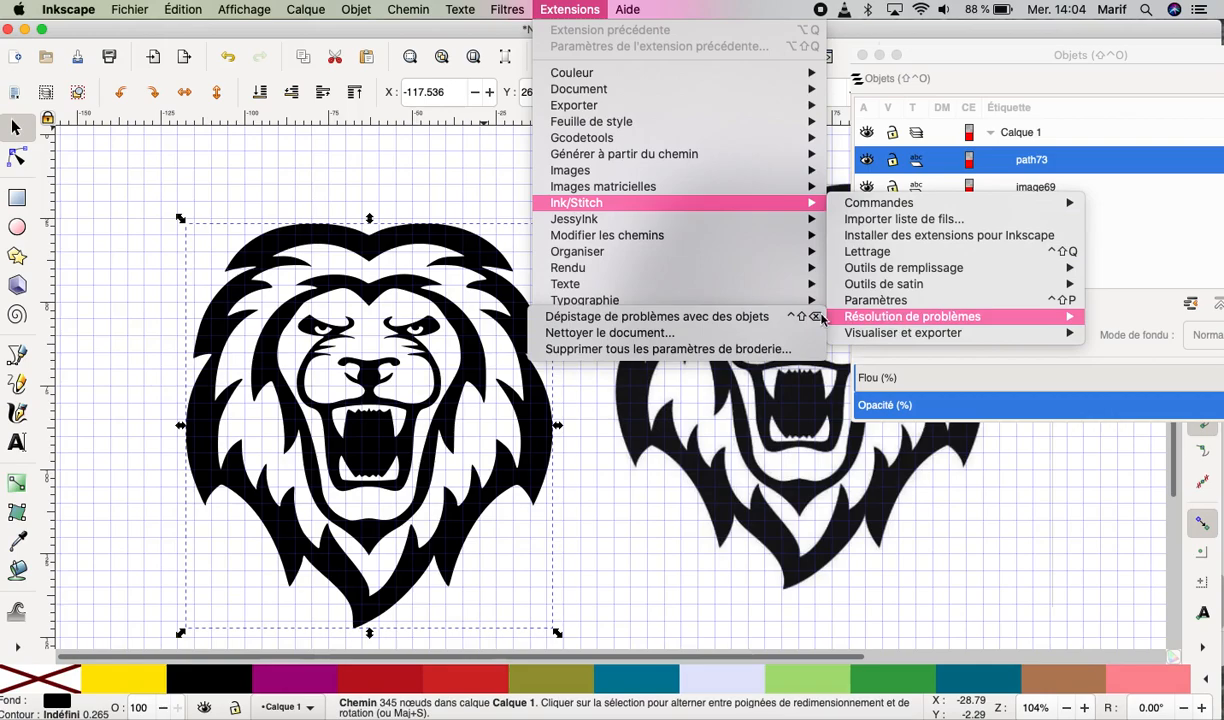
{"action": "left_click", "coordinate": [744, 317]}
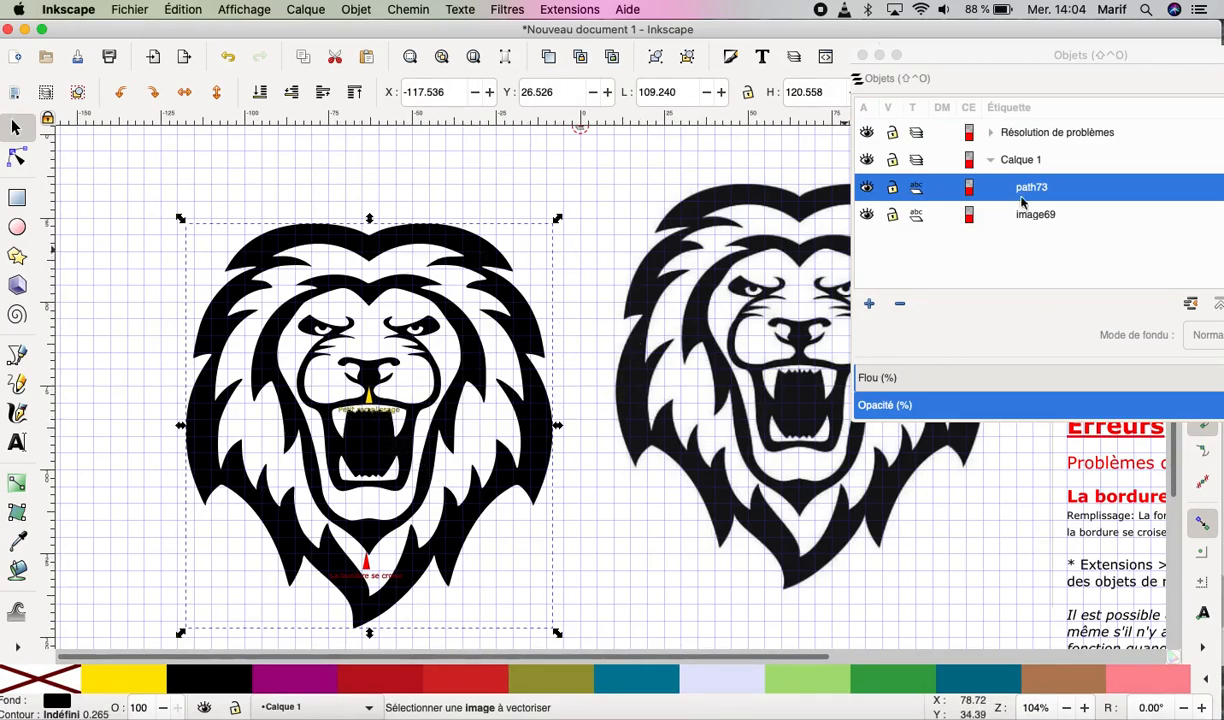
Review the Résolution de problèmes layer, reading its warnings and errors and locating the markers on the traced lion.
{"action": "left_click", "coordinate": [976, 138]}
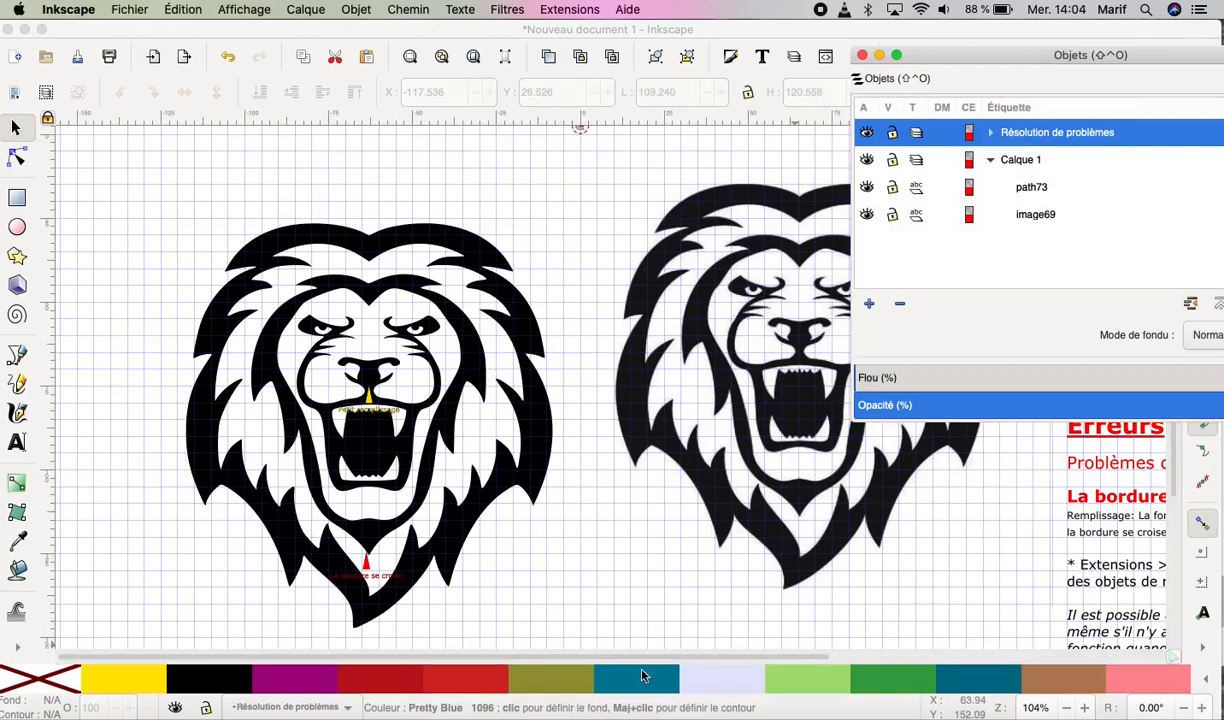
{"action": "scroll", "coordinate": [718, 617], "scroll_direction": "right", "scroll_amount": 5}
{"action": "left_click_drag", "start_coordinate": [785, 660], "coordinate": [1018, 635]}
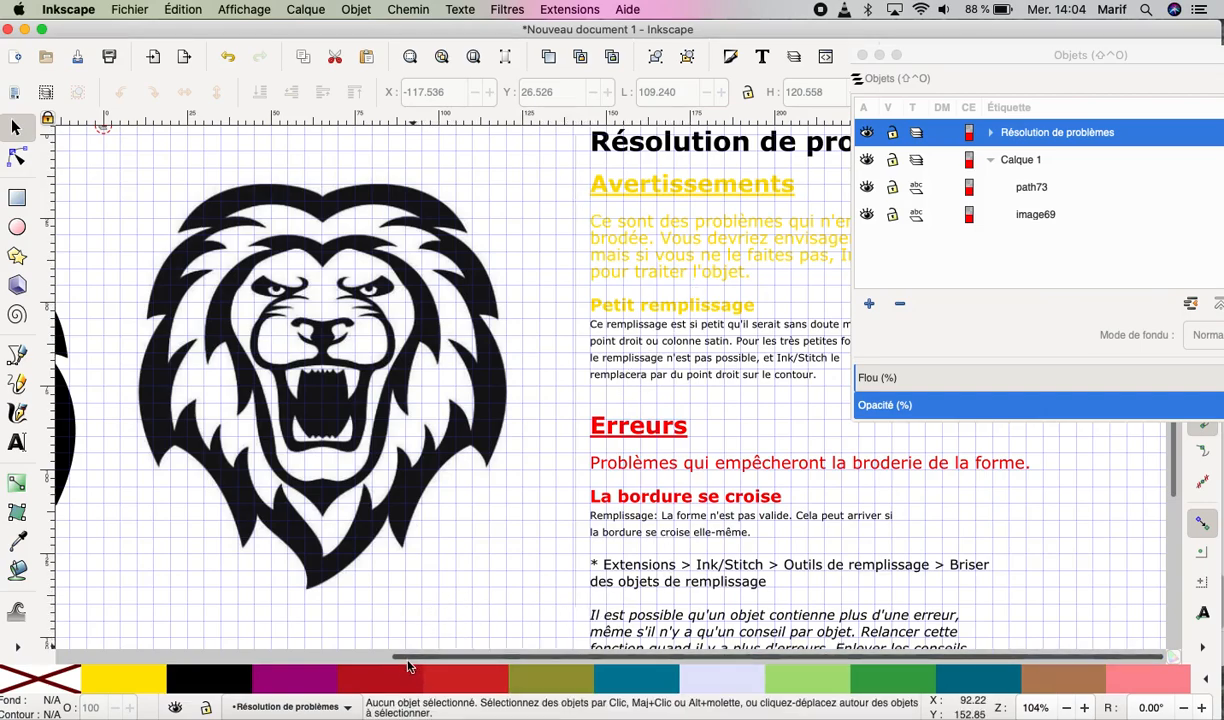
{"action": "left_click_drag", "start_coordinate": [407, 663], "coordinate": [162, 662]}
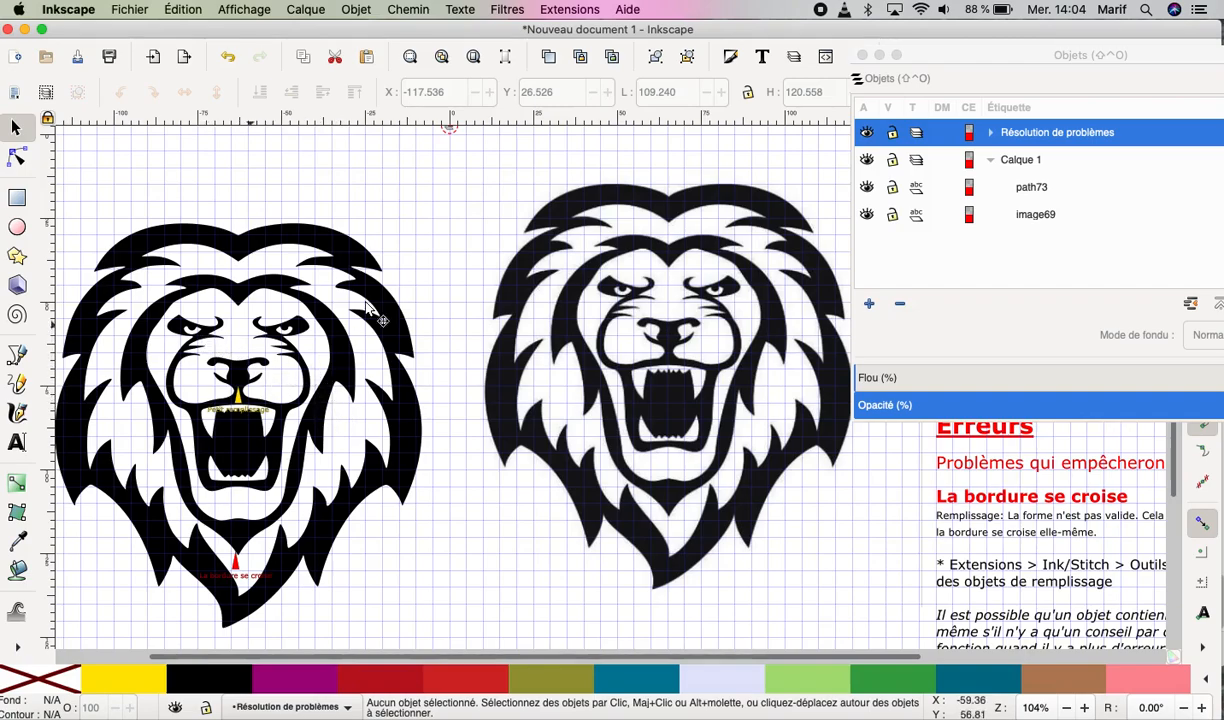
Delete the Résolution de problèmes layer, and undo the accidental deletion of Calque 1.
{"action": "left_click", "coordinate": [900, 306]}
{"action": "left_click", "coordinate": [902, 304]}
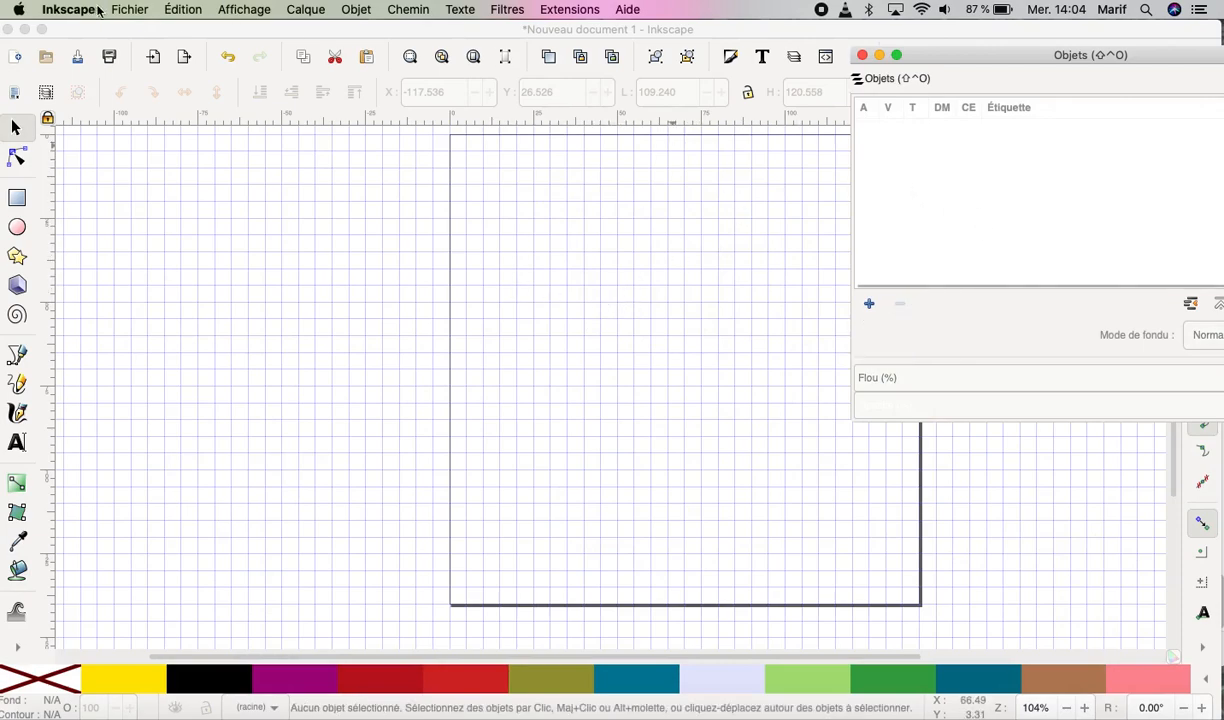
{"action": "left_click", "coordinate": [188, 10]}
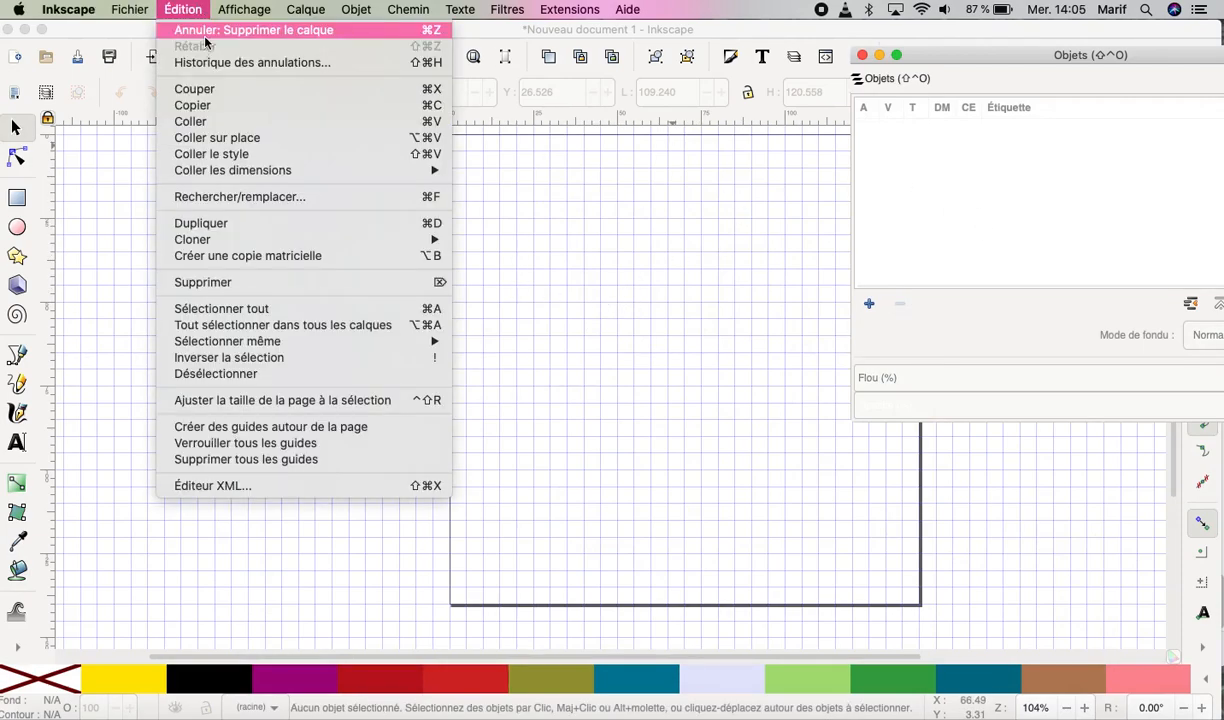
{"action": "left_click", "coordinate": [205, 31]}
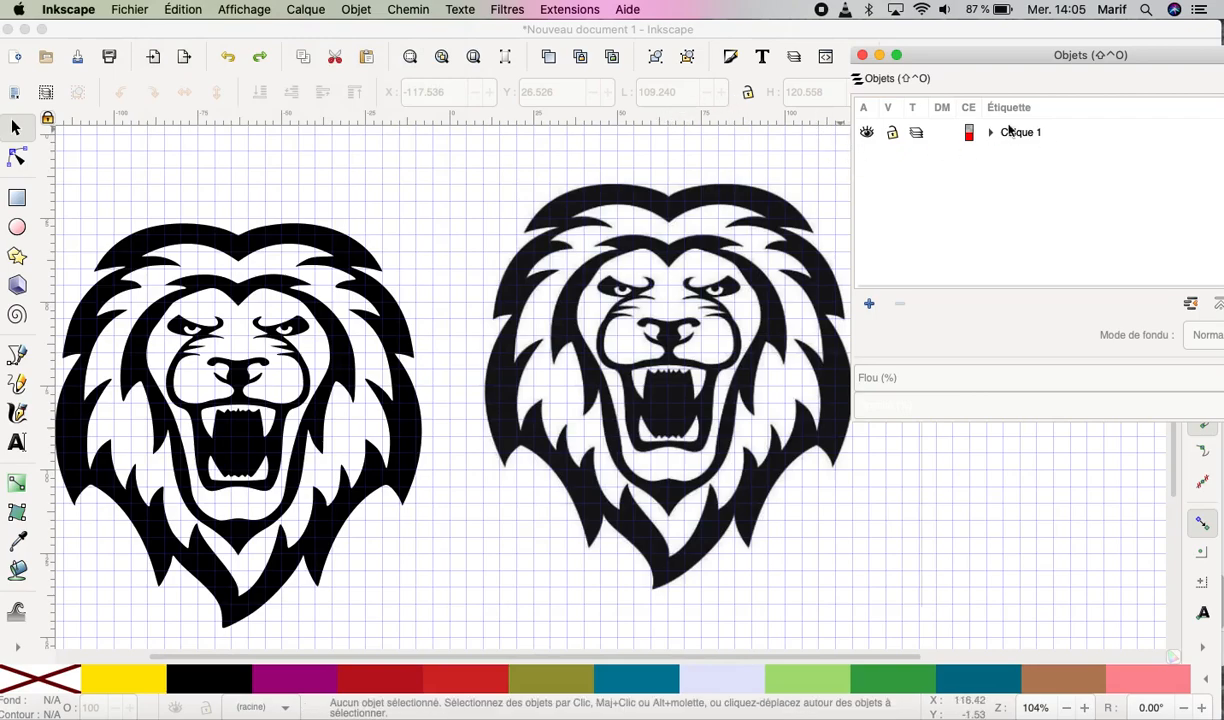
Break the traced lion path in Calque 1 apart into separate paths with Séparer.
{"action": "left_click", "coordinate": [991, 133]}
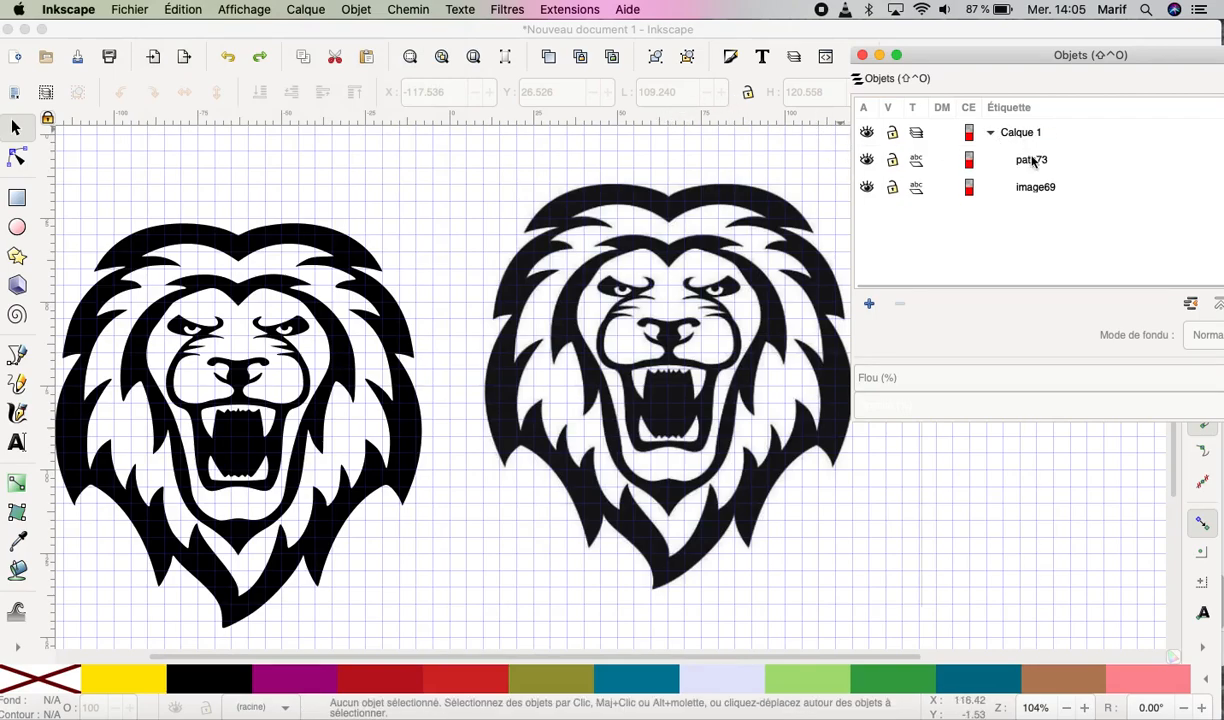
{"action": "left_click", "coordinate": [988, 159]}
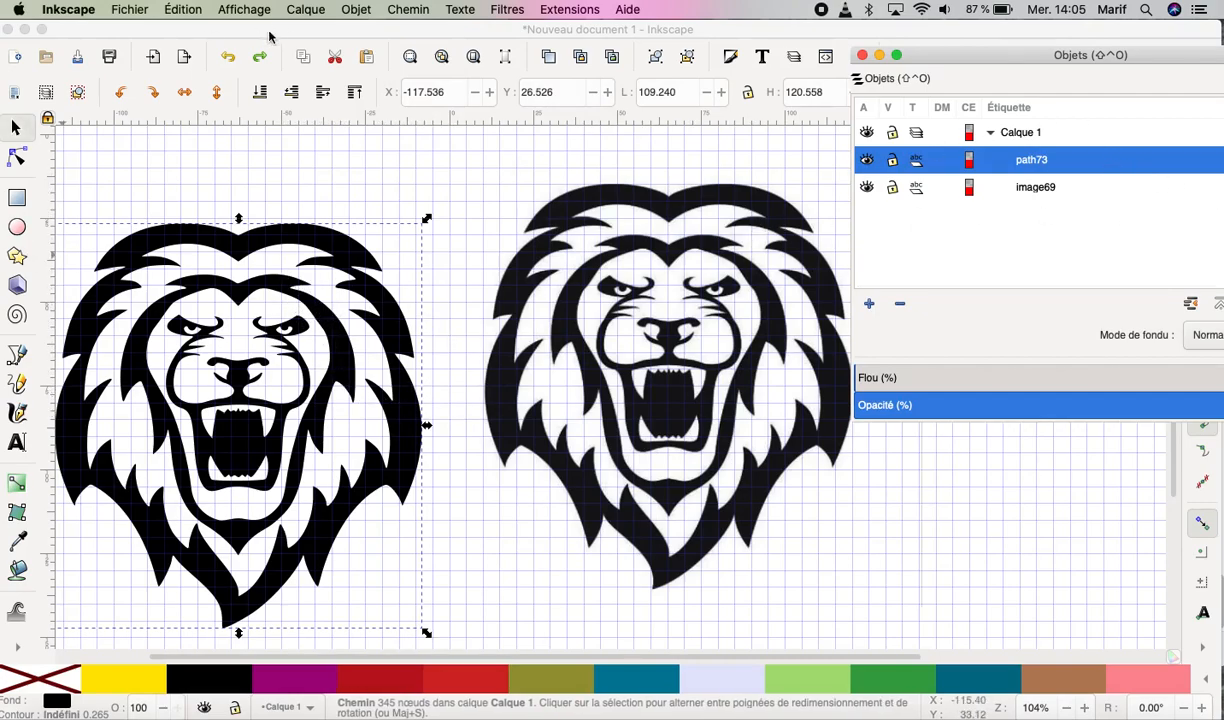
{"action": "left_click", "coordinate": [408, 10]}
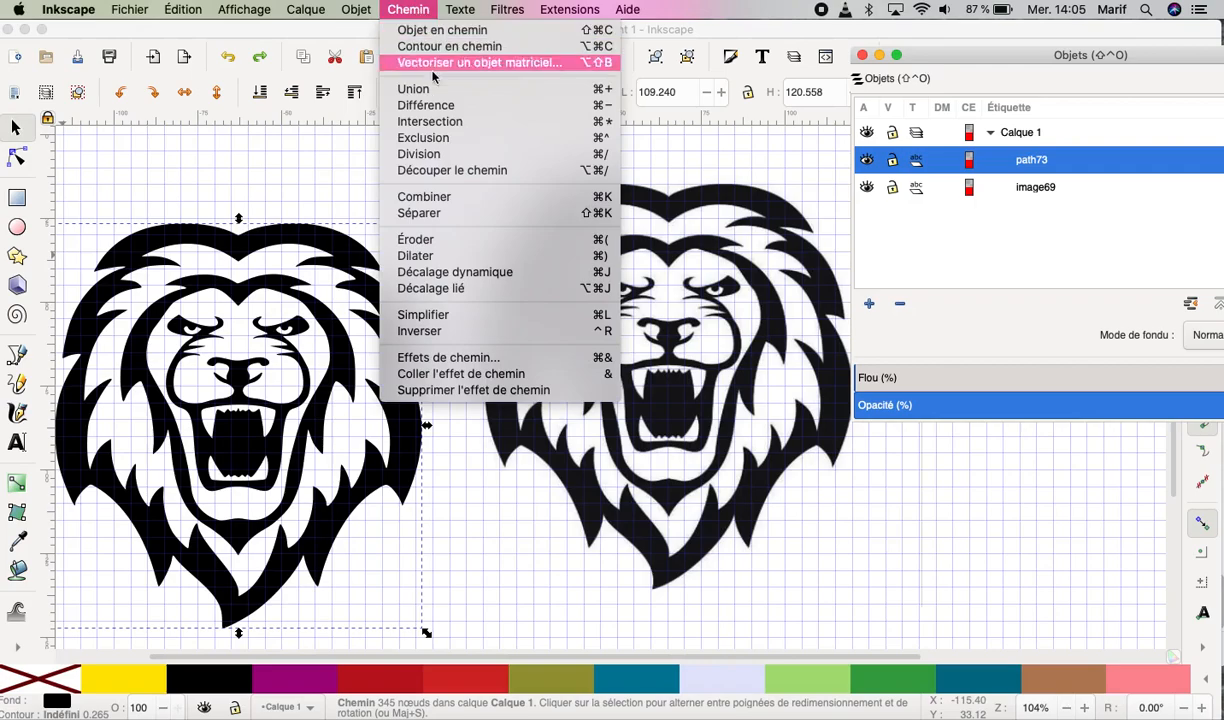
{"action": "left_click", "coordinate": [419, 214]}
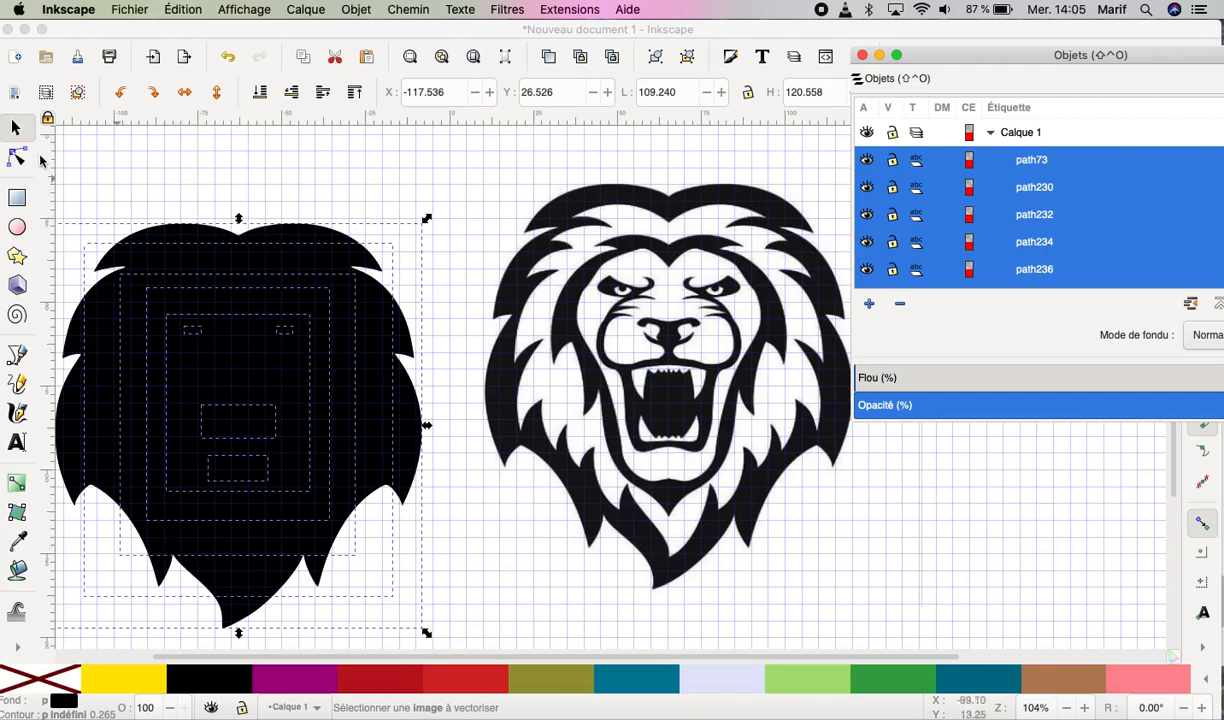
Combine the outer mane silhouette path73 with path230 using Combiner.
{"action": "left_click", "coordinate": [16, 128]}
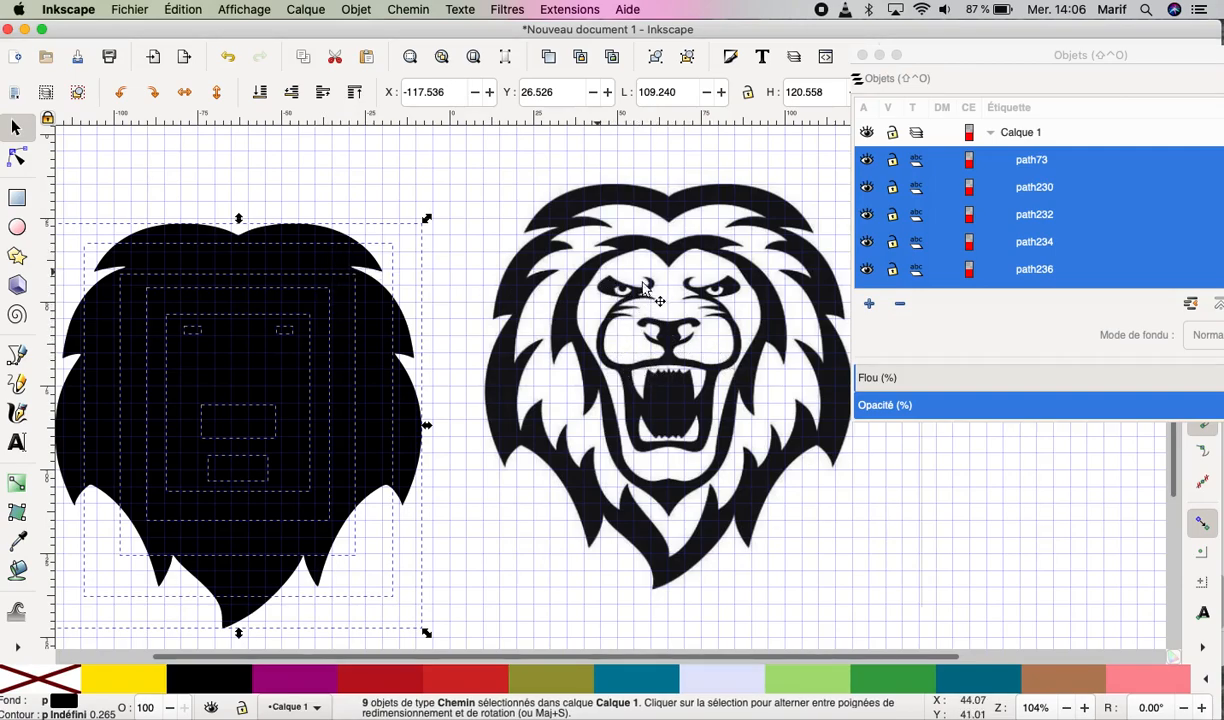
{"action": "left_click", "coordinate": [251, 169]}
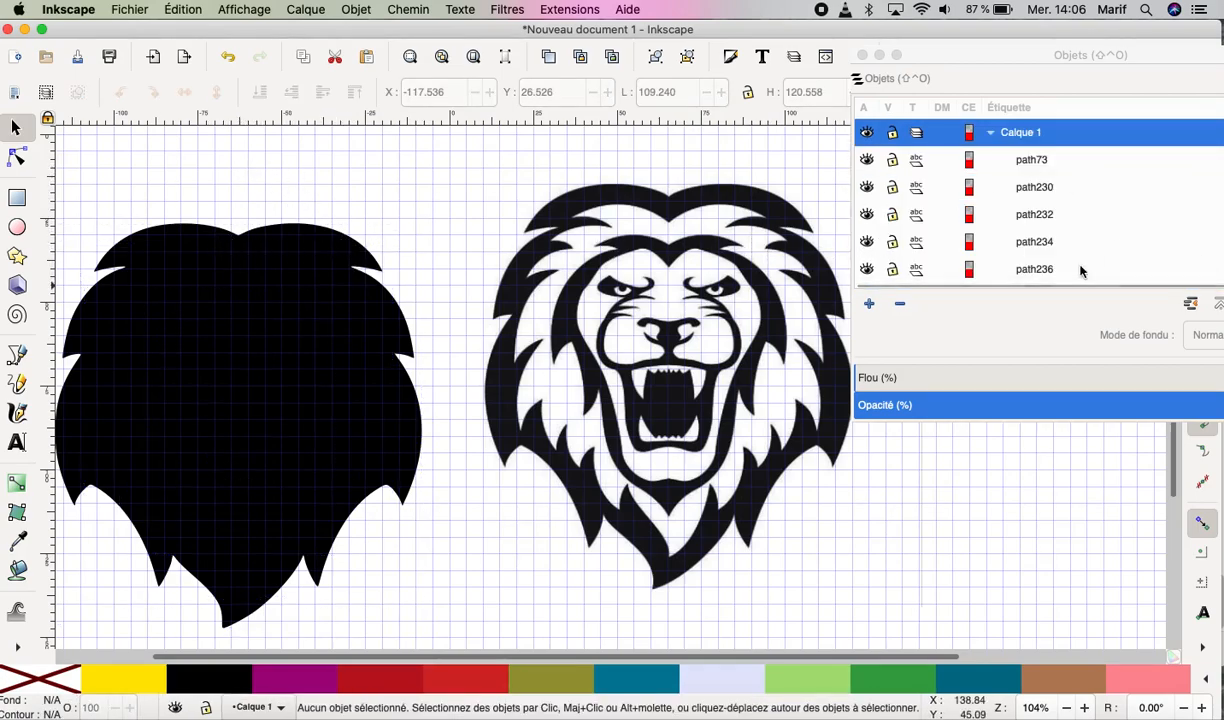
{"action": "left_click", "coordinate": [1041, 162]}
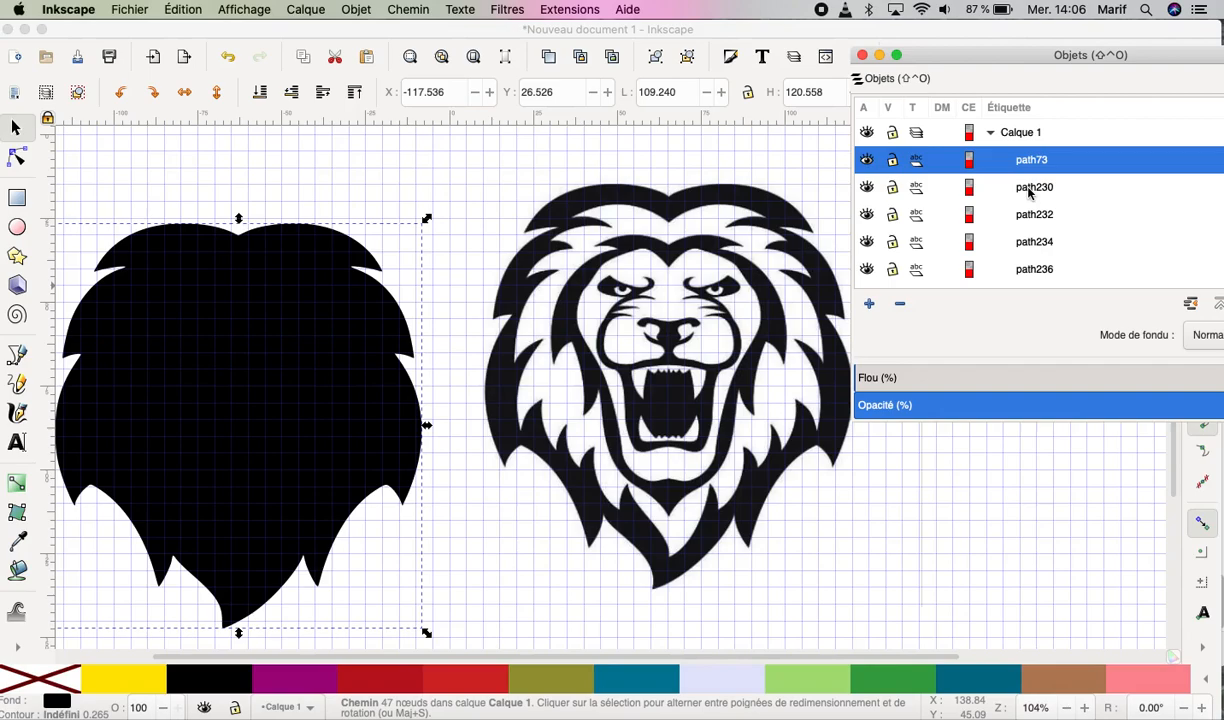
{"action": "left_click", "coordinate": [1029, 191], "text": "shift"}
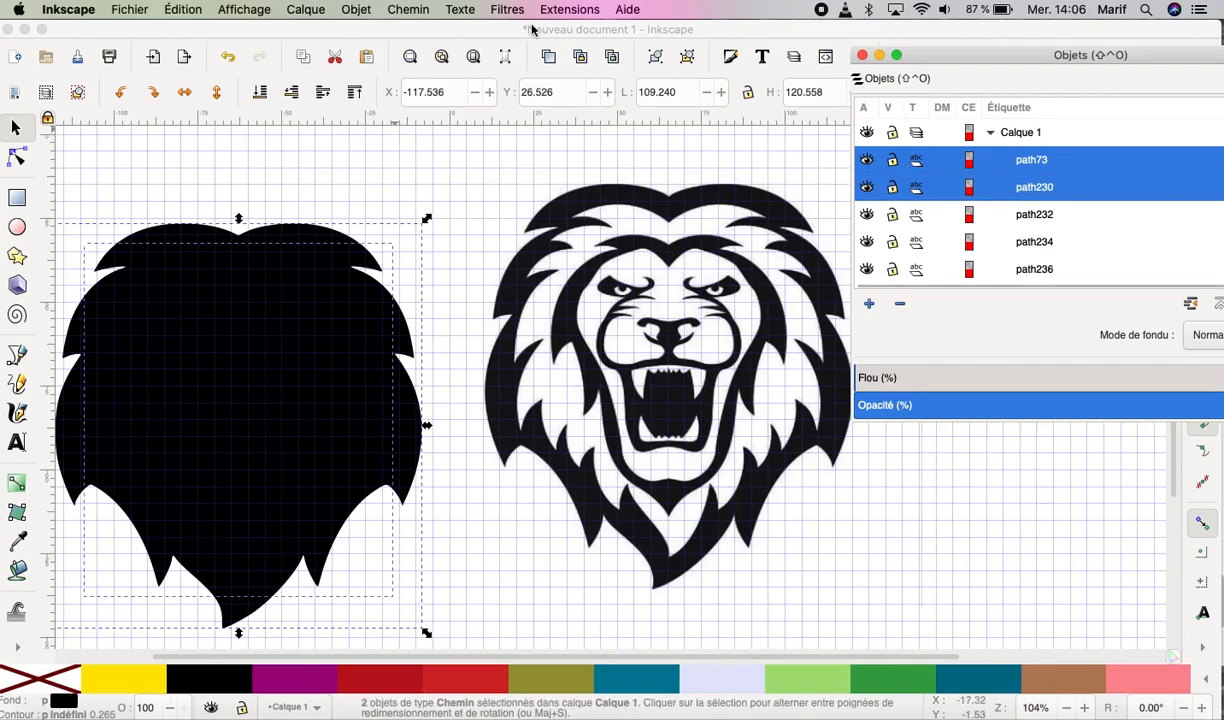
{"action": "left_click", "coordinate": [411, 12]}
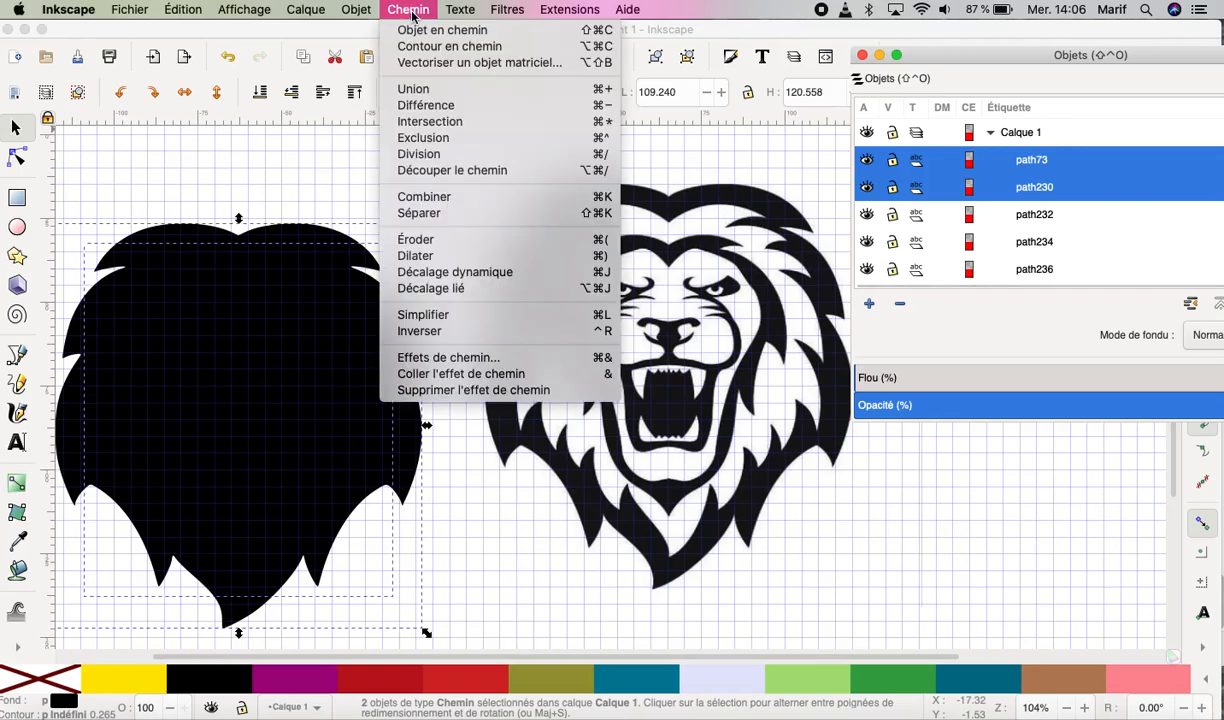
{"action": "left_click", "coordinate": [412, 198]}
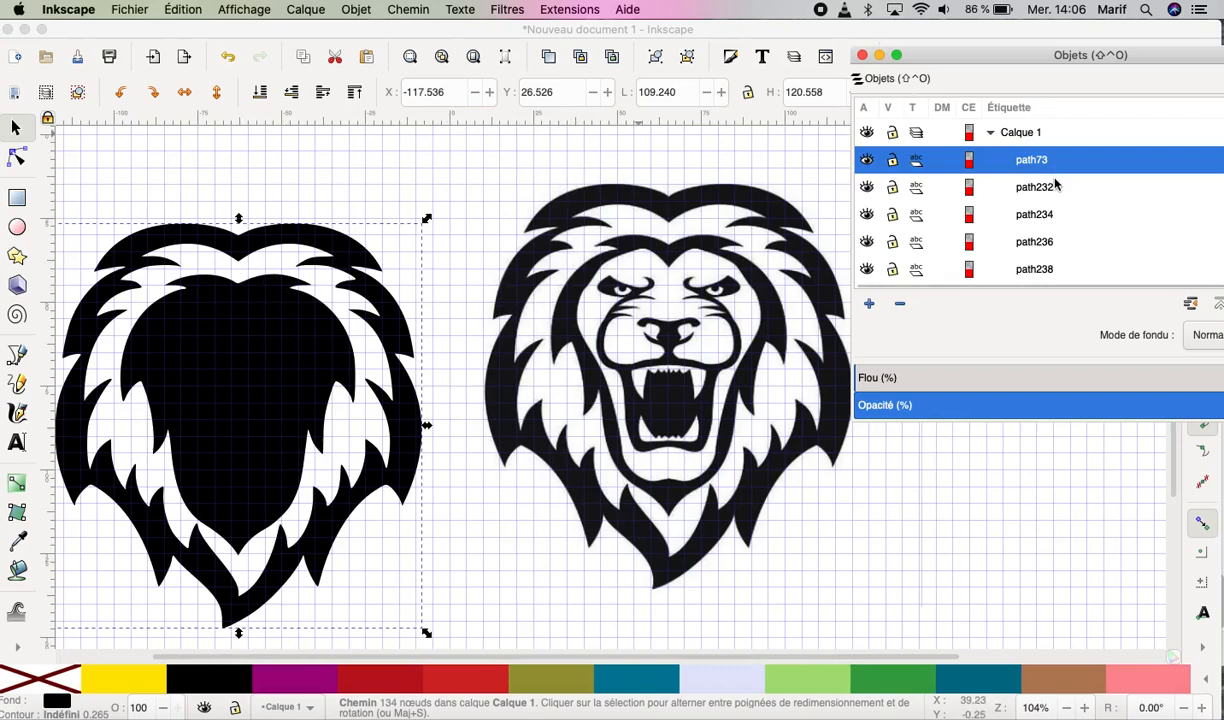
Apply Exclusion to the inner mane paths path232 and path234.
{"action": "left_click", "coordinate": [1035, 189]}
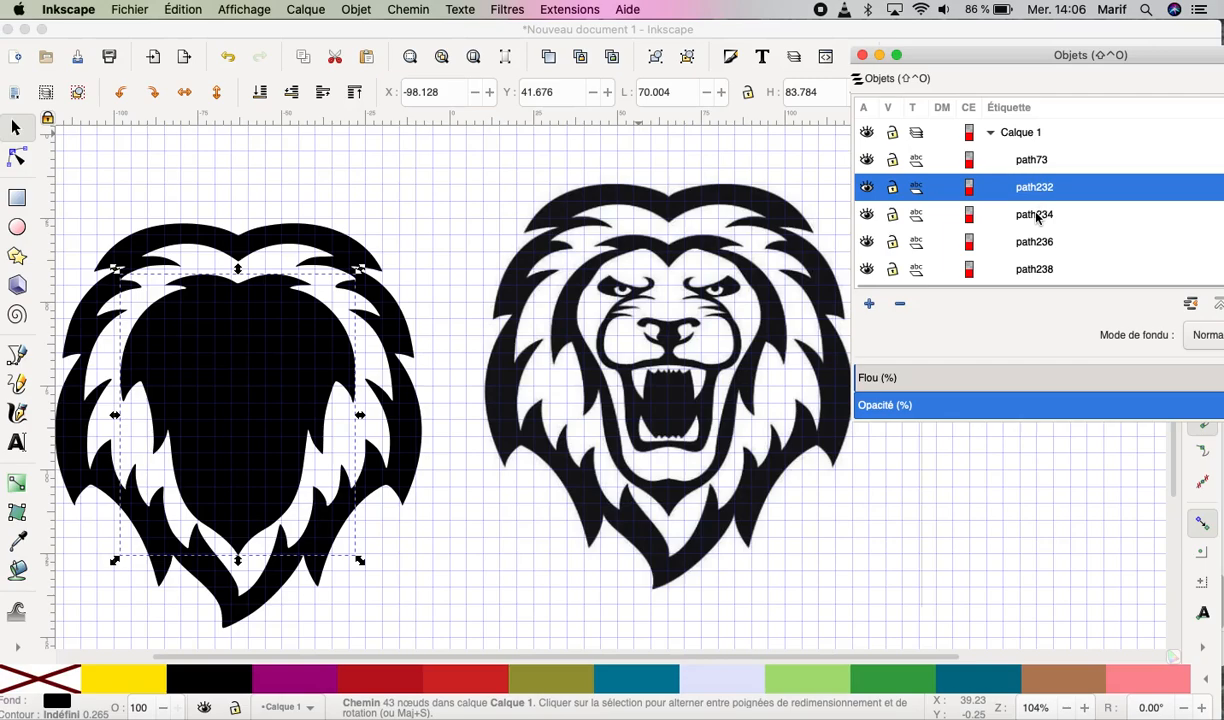
{"action": "left_click", "coordinate": [1037, 216], "text": "shift"}
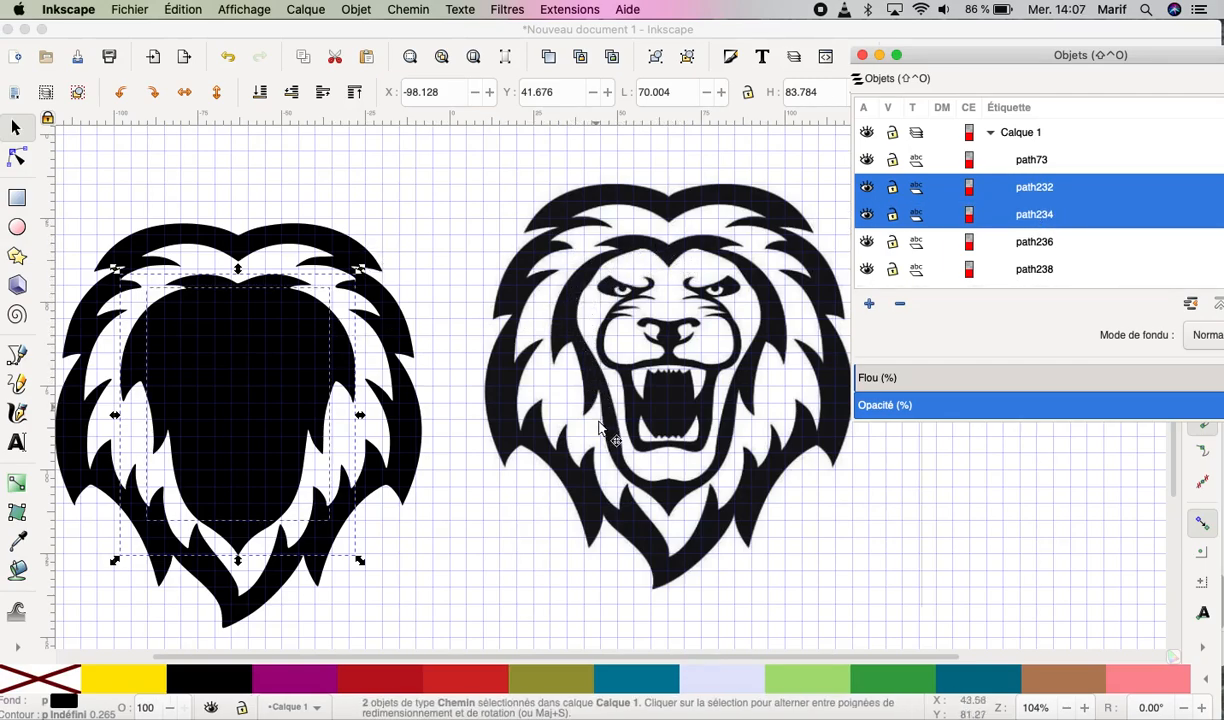
{"action": "left_click", "coordinate": [406, 10]}
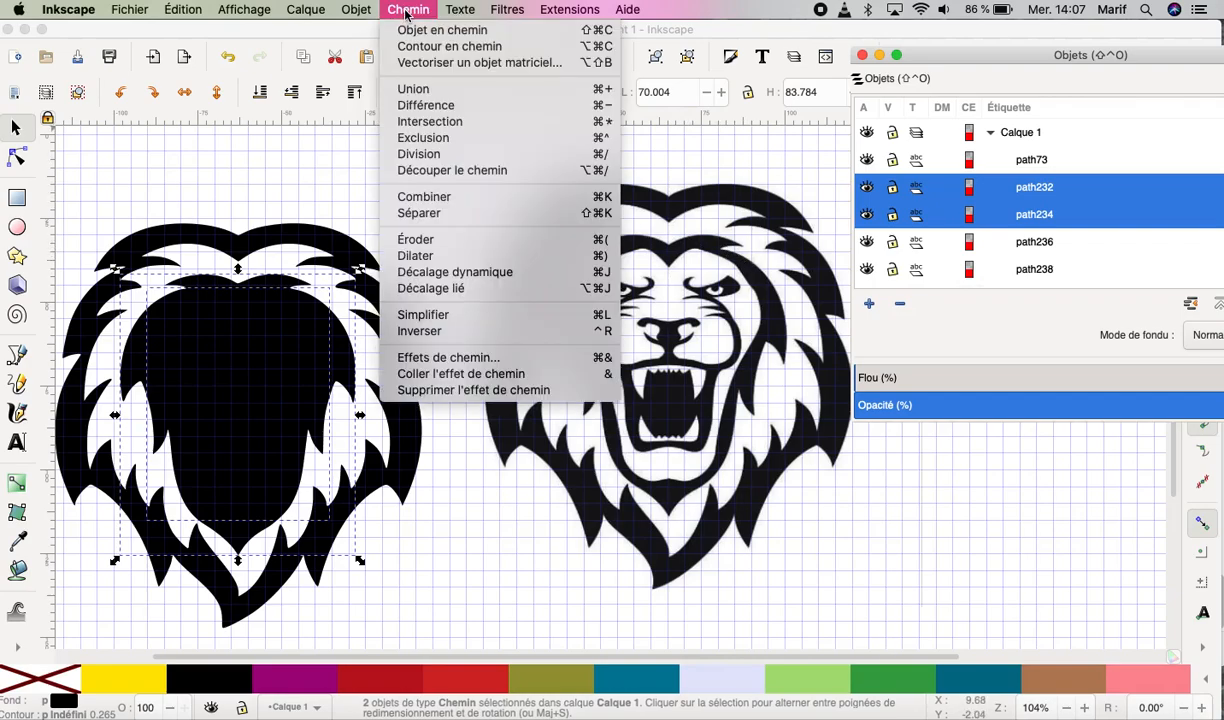
{"action": "left_click", "coordinate": [424, 138]}
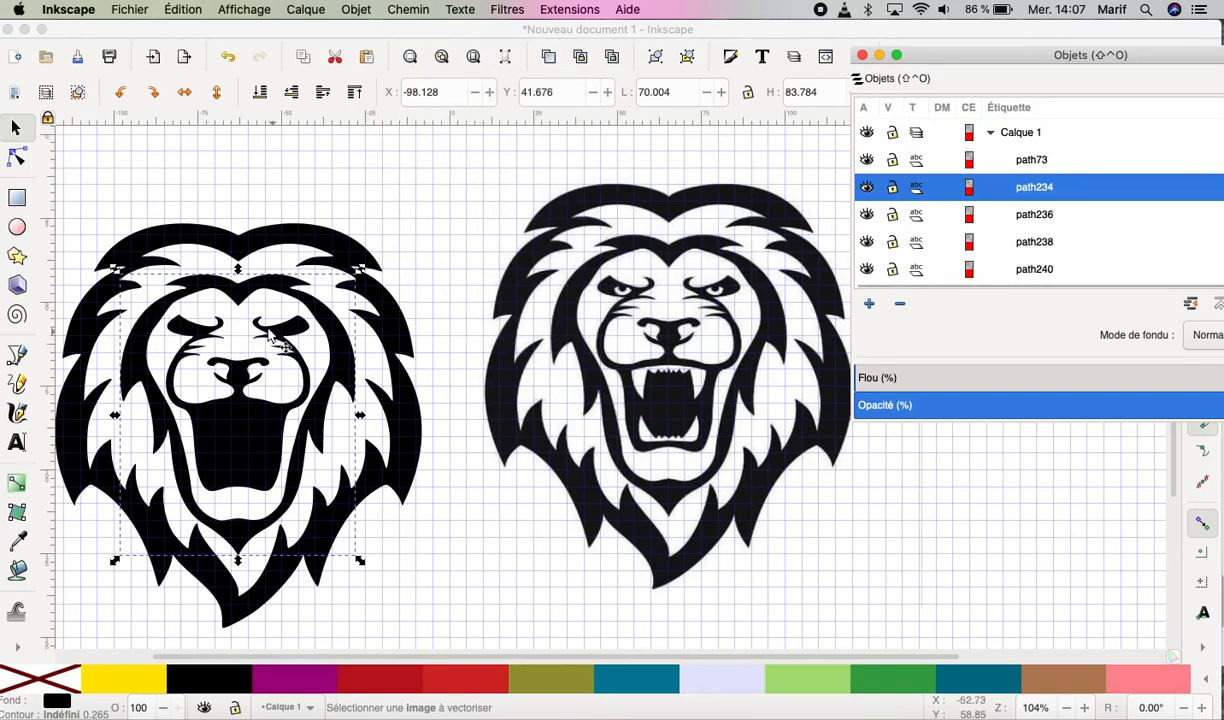
Apply Exclusion to the face paths path236, path238, path240, path242 and path244 to open the eyes and teeth.
{"action": "left_click", "coordinate": [1045, 225]}
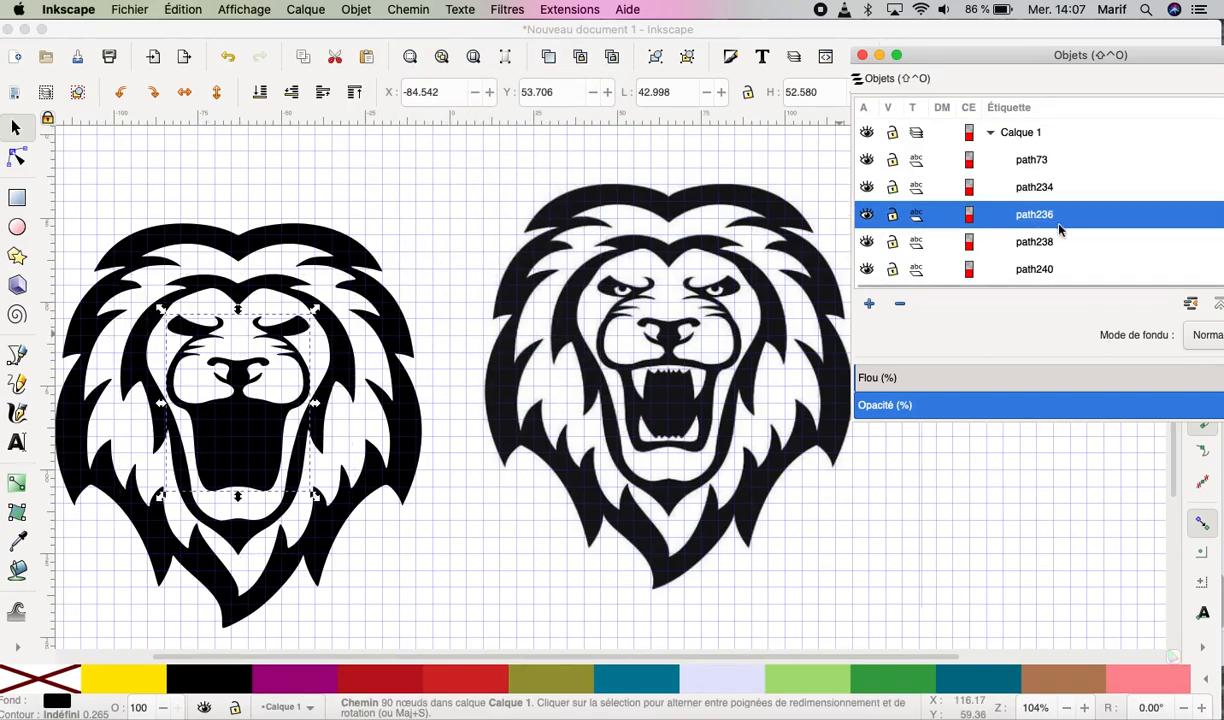
{"action": "scroll", "coordinate": [1060, 222], "scroll_direction": "down", "scroll_amount": 3}
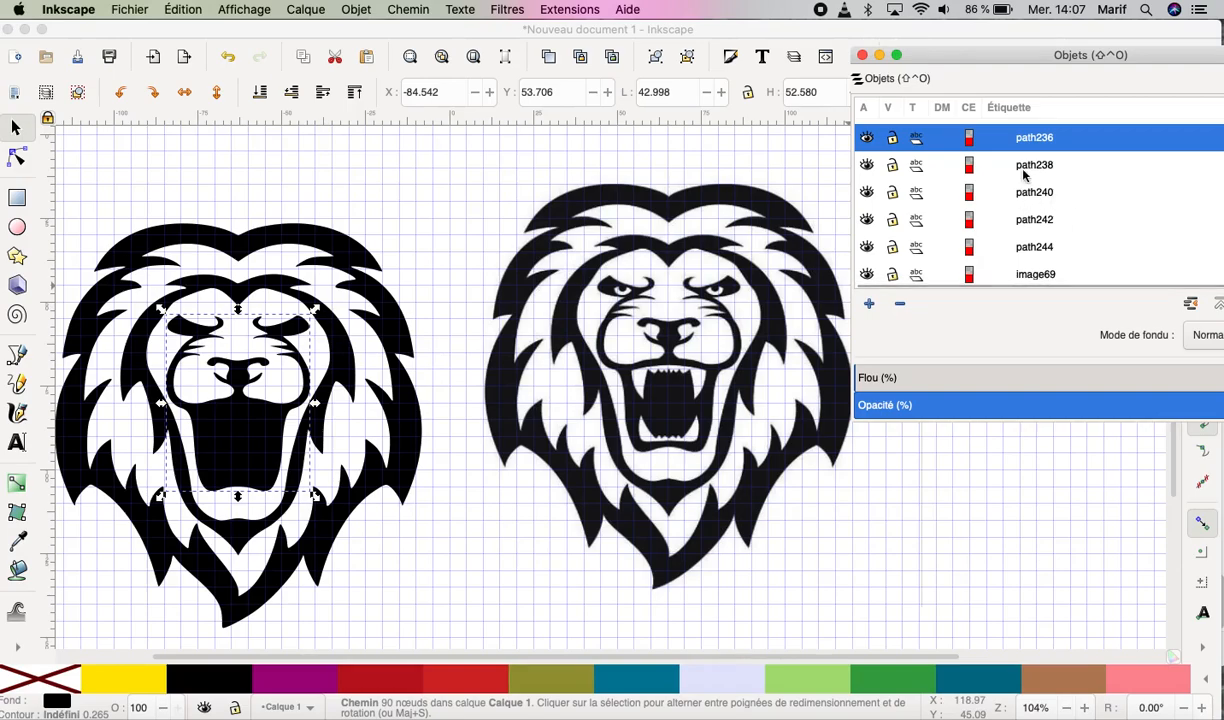
{"action": "left_click", "coordinate": [1034, 256], "text": "shift"}
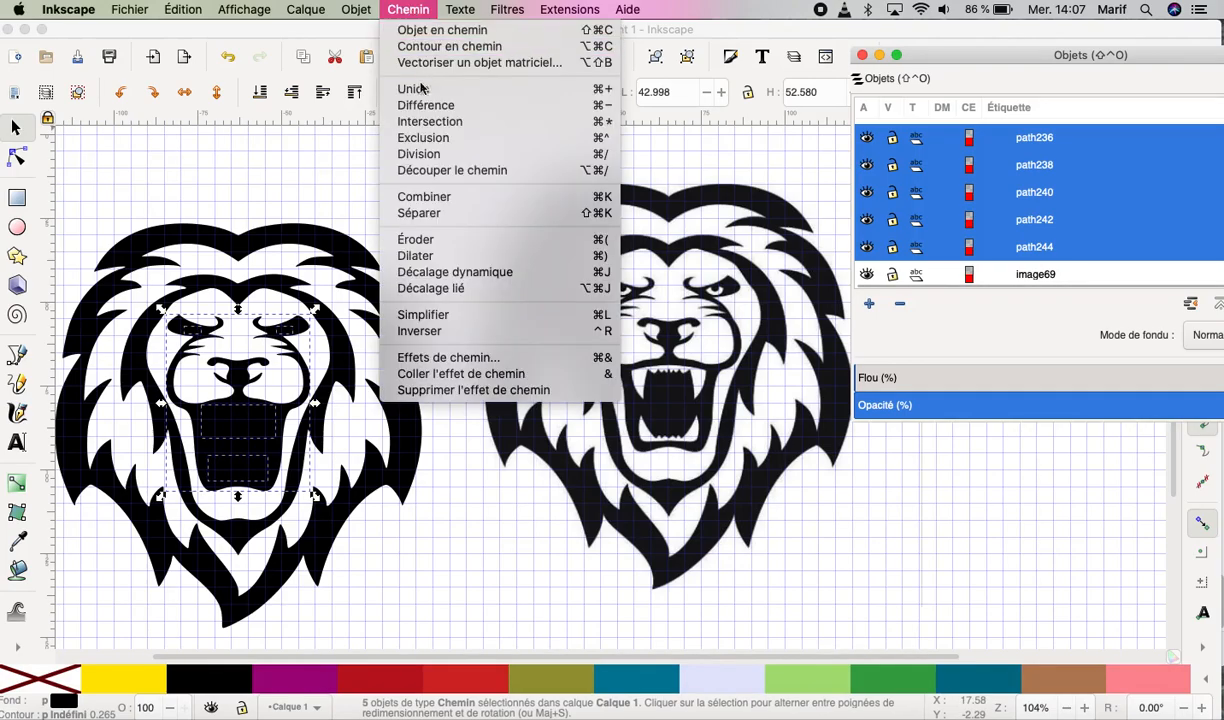
{"action": "left_click", "coordinate": [433, 137]}
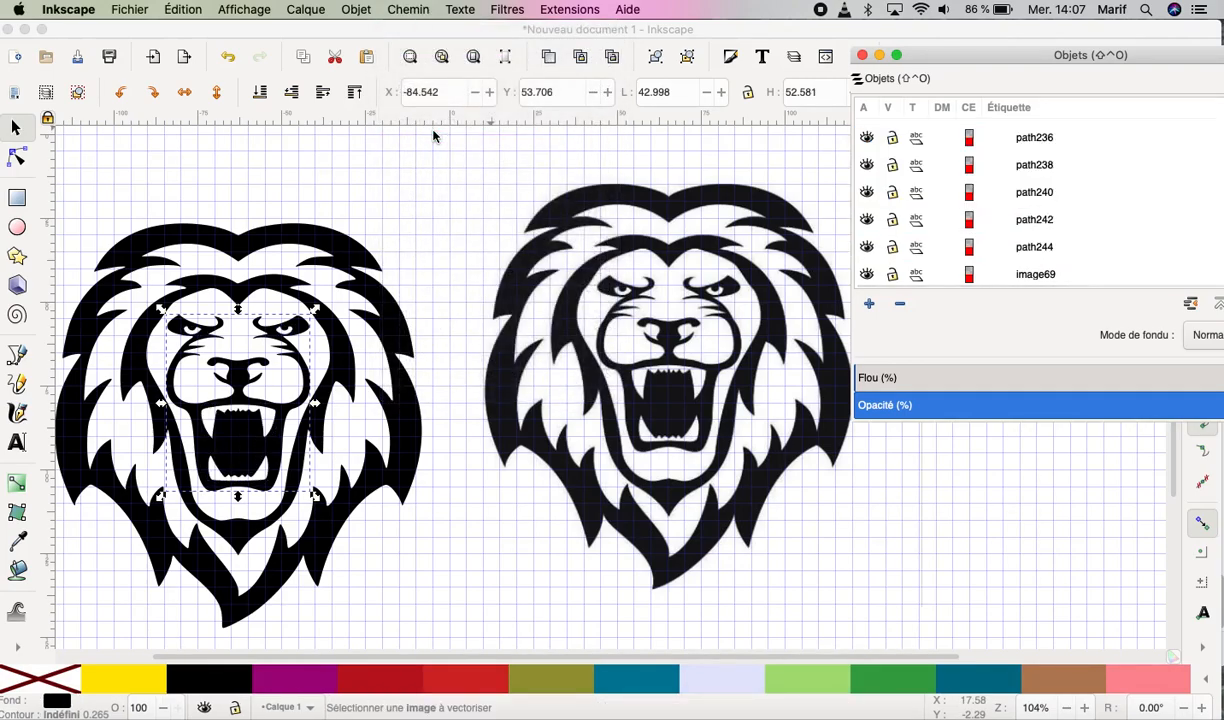
{"action": "left_click", "coordinate": [525, 552]}
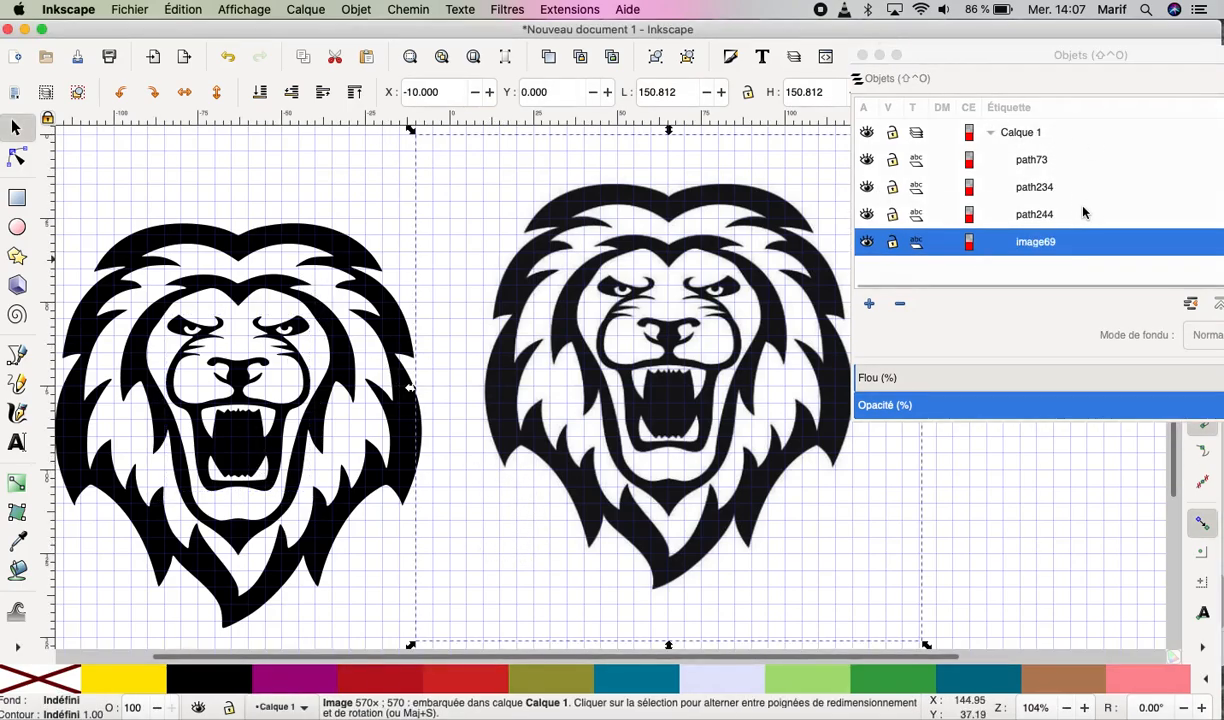
Group path73, path234 and path244 in Calque 1 and name the group lion.
{"action": "left_click", "coordinate": [1003, 162]}
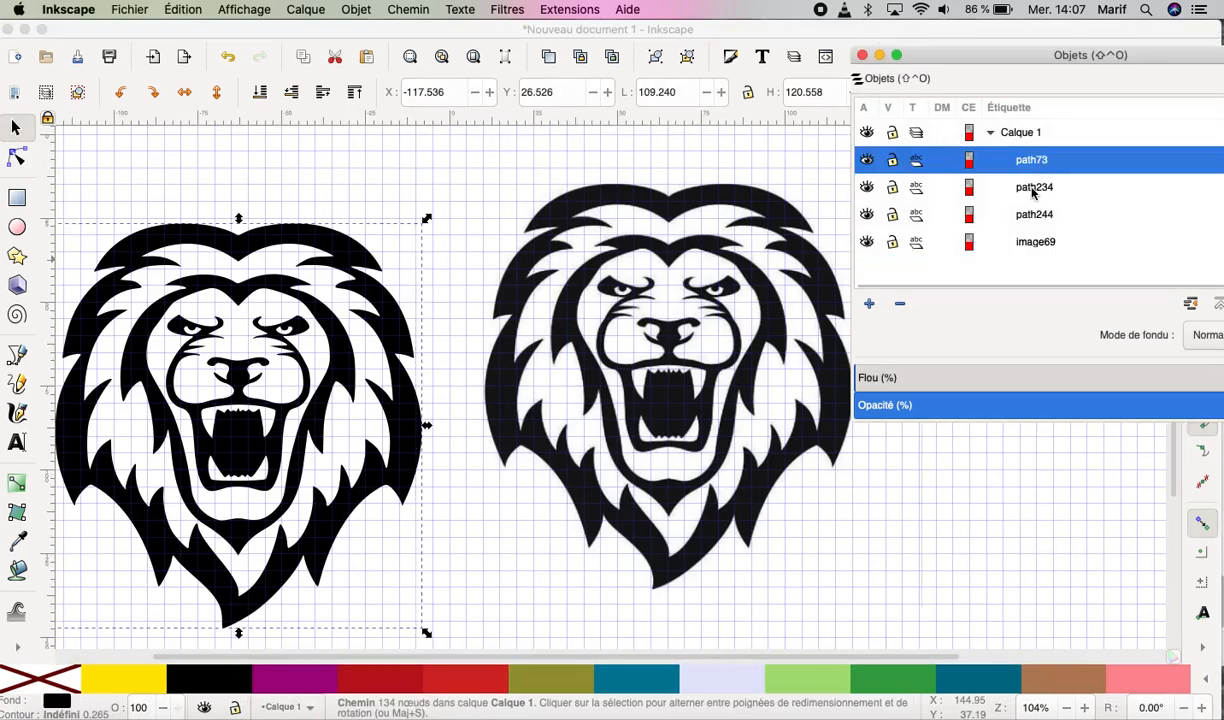
{"action": "left_click", "coordinate": [1034, 190], "text": "shift"}
{"action": "left_click", "coordinate": [1036, 216], "text": "shift"}
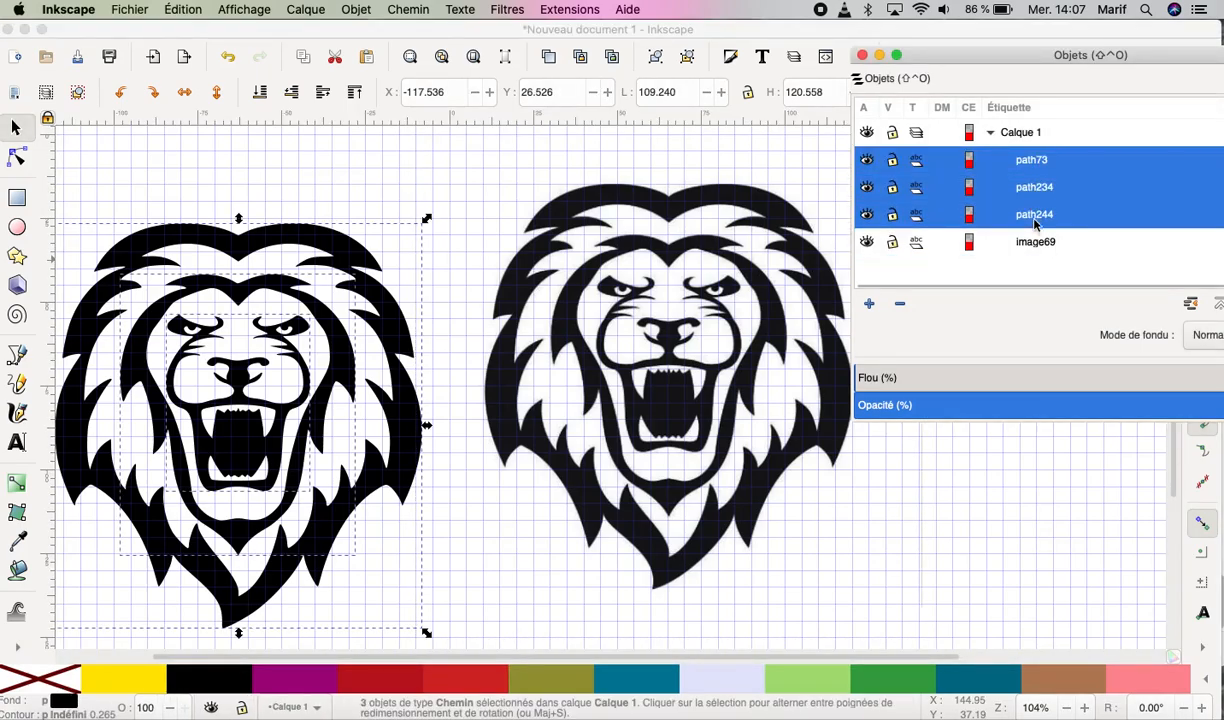
{"action": "right_click", "coordinate": [1006, 164]}
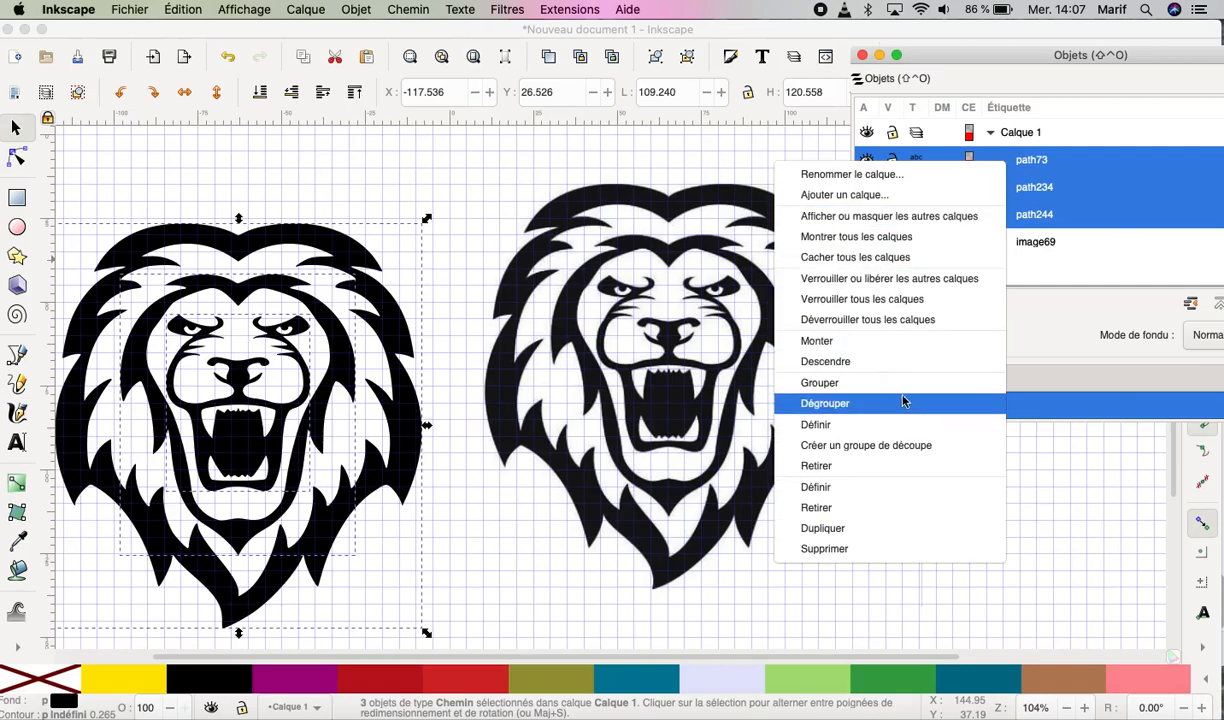
{"action": "left_click", "coordinate": [808, 368]}
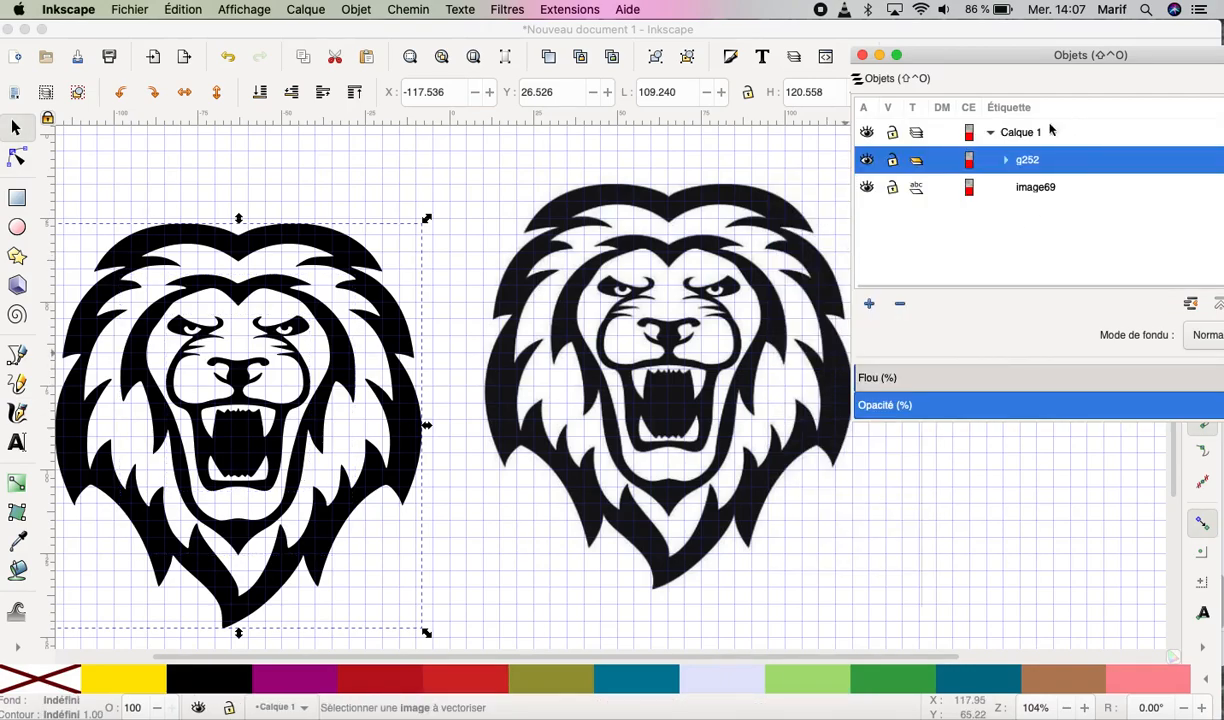
{"action": "double_click", "coordinate": [1054, 162]}
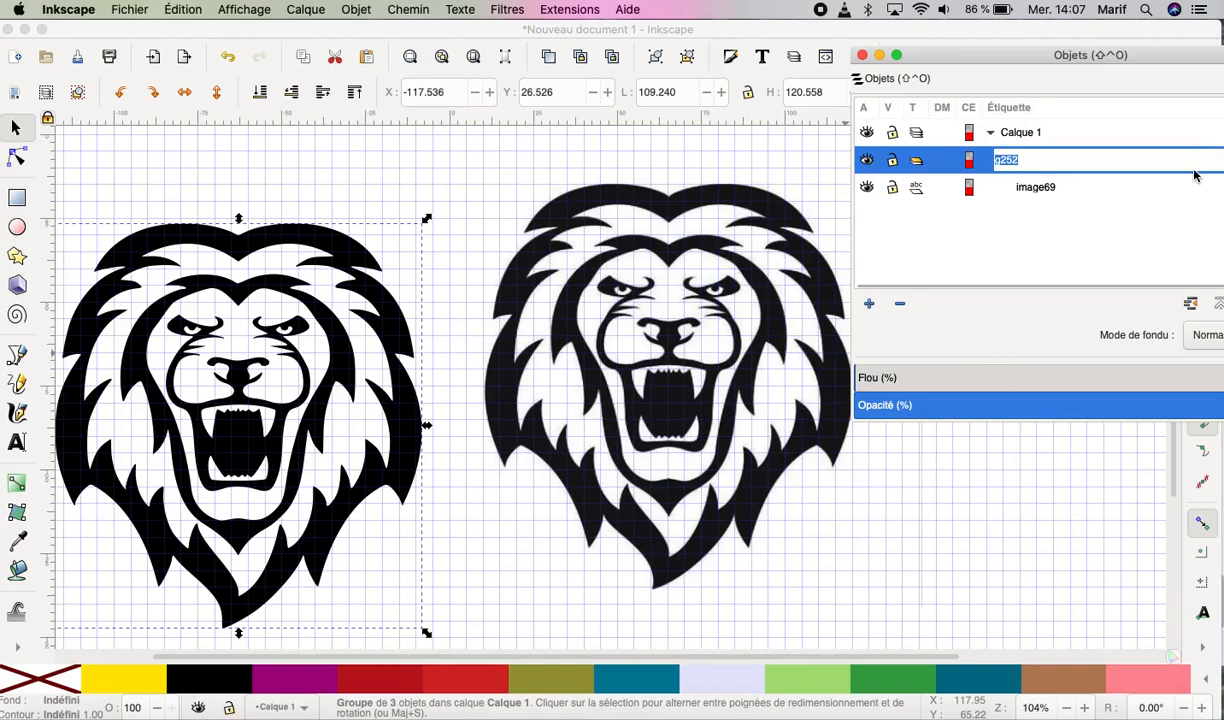
{"action": "type", "text": "lion"}
{"action": "key", "text": "Return"}
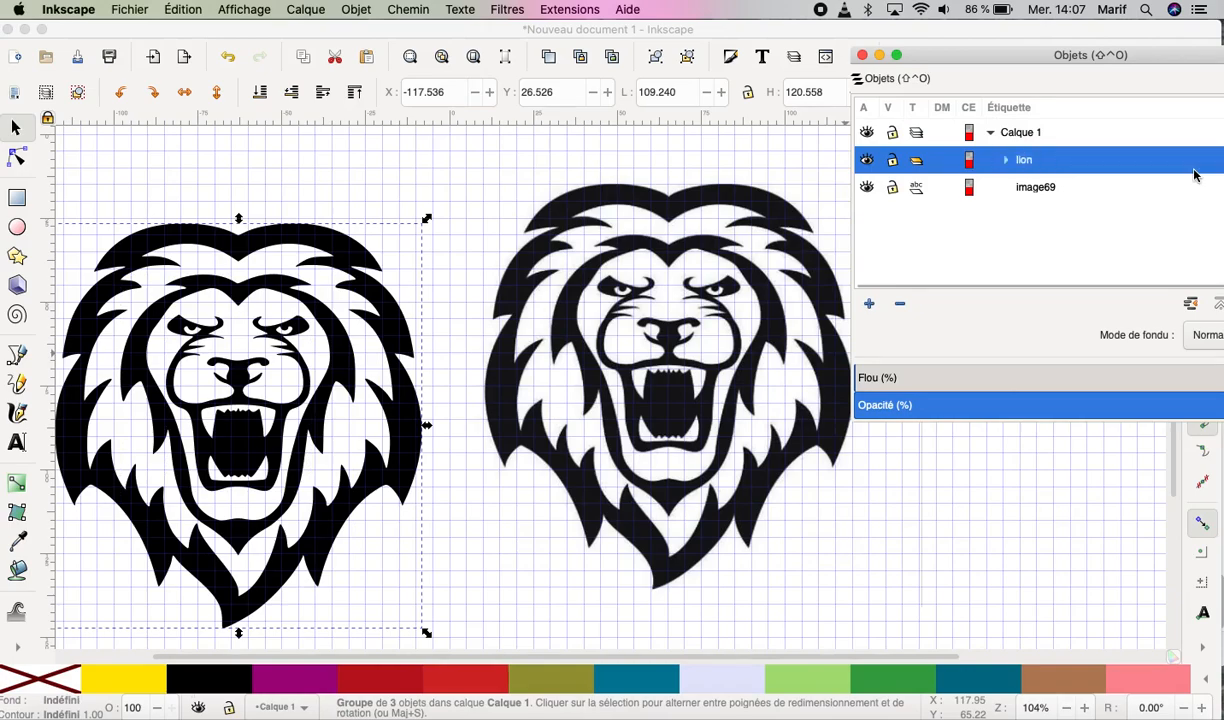
Hide image69 and check the lion group with Ink/Stitch's Dépistage de problèmes avec des objets, closing its report.
{"action": "left_click", "coordinate": [867, 189]}
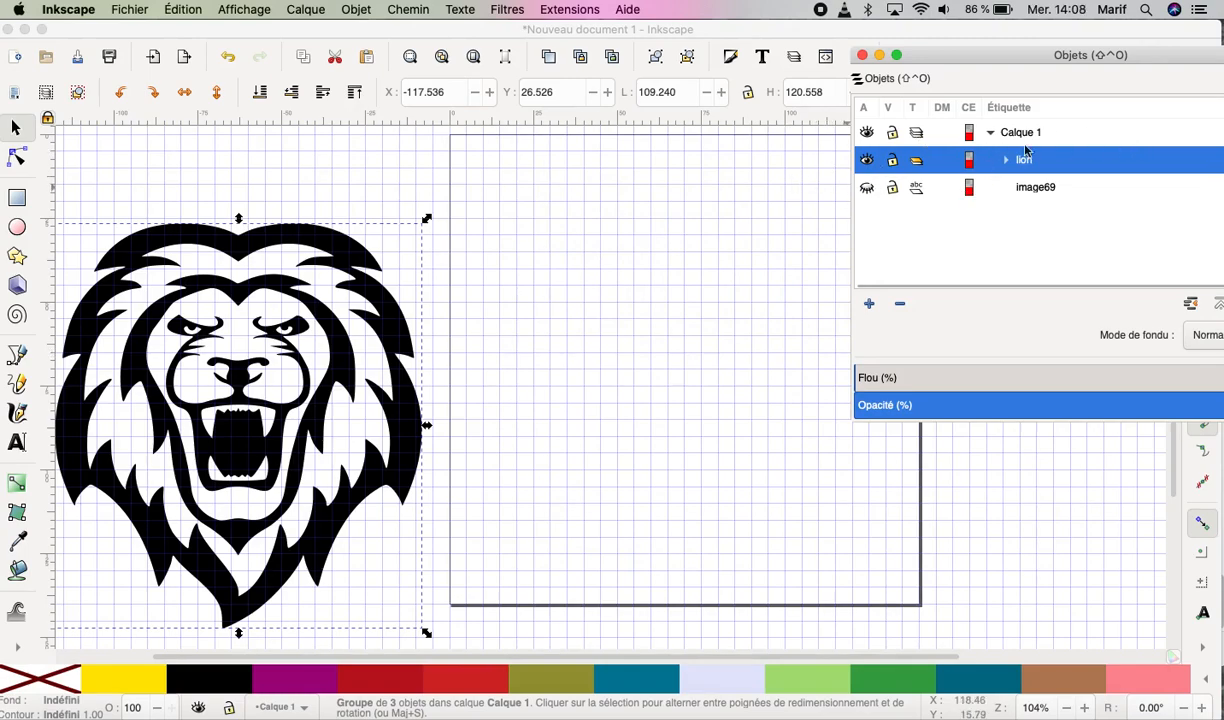
{"action": "left_click", "coordinate": [570, 12]}
{"action": "mouse_move", "coordinate": [578, 222]}
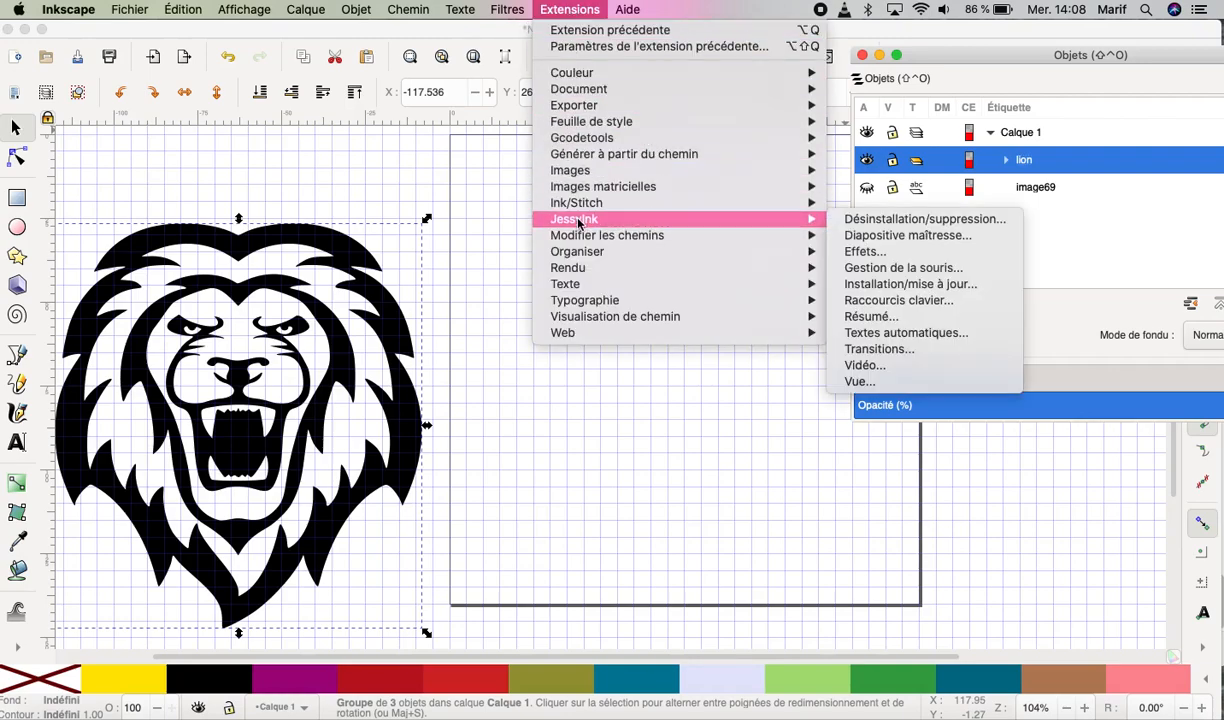
{"action": "mouse_move", "coordinate": [910, 318]}
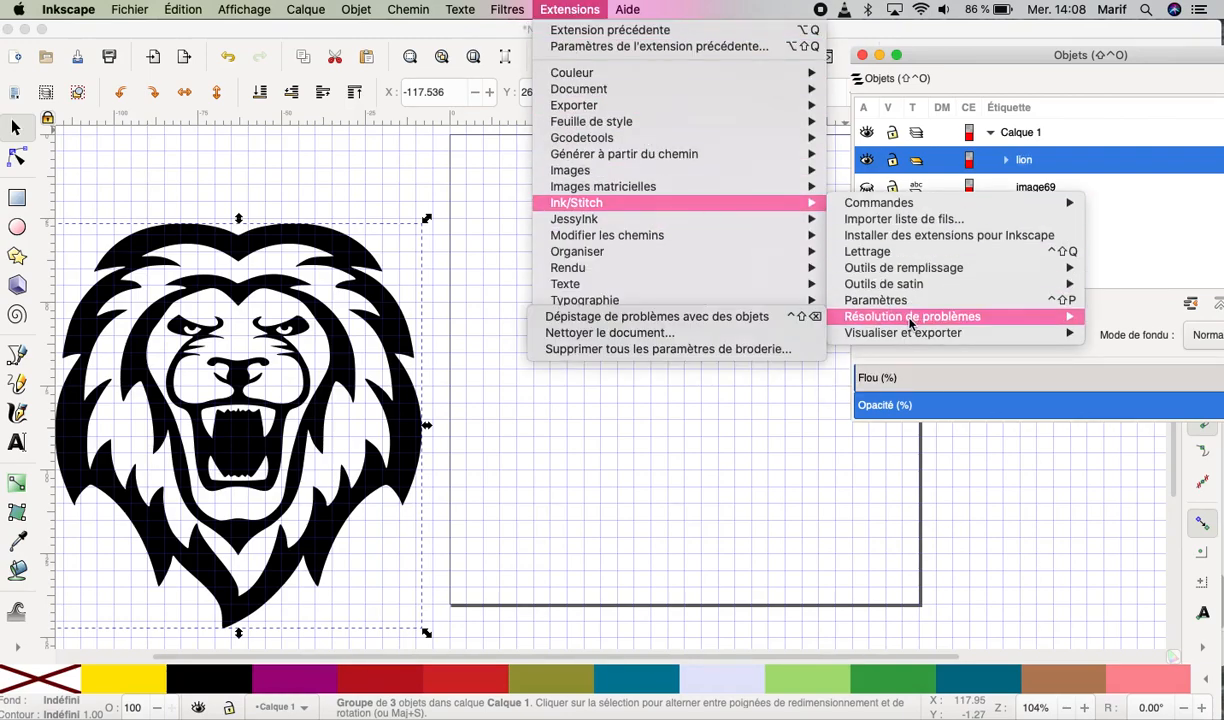
{"action": "left_click", "coordinate": [714, 318]}
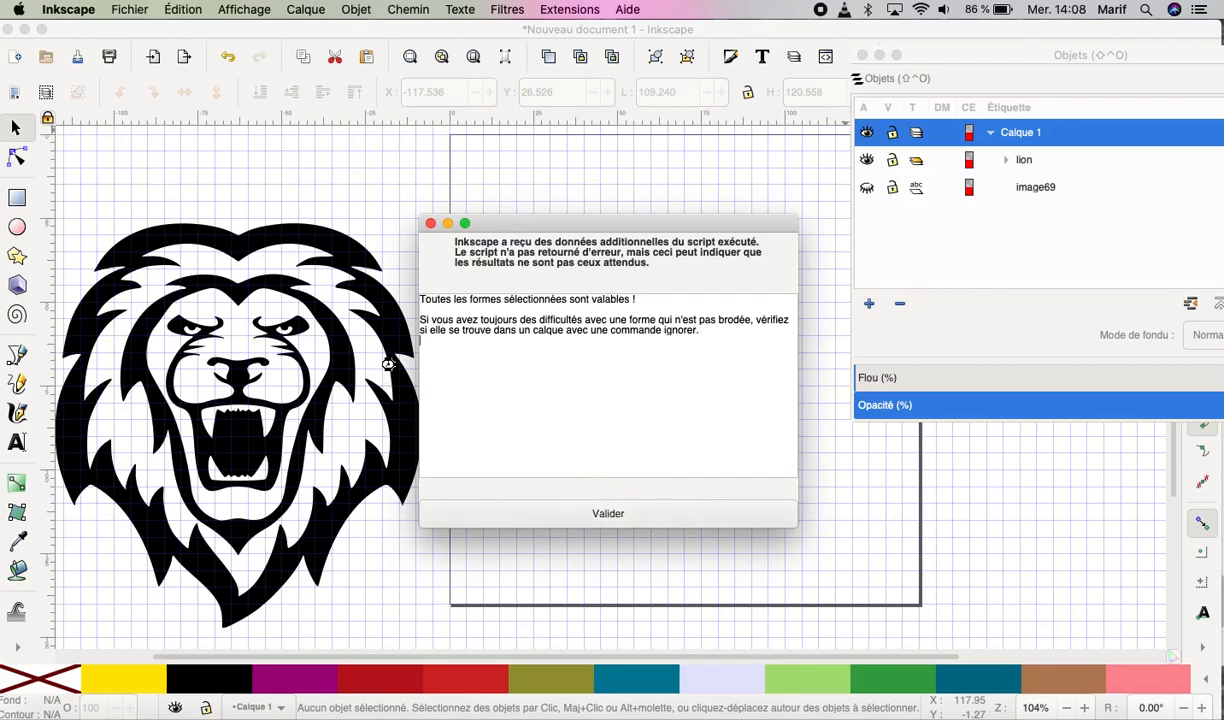
{"action": "left_click", "coordinate": [429, 224]}
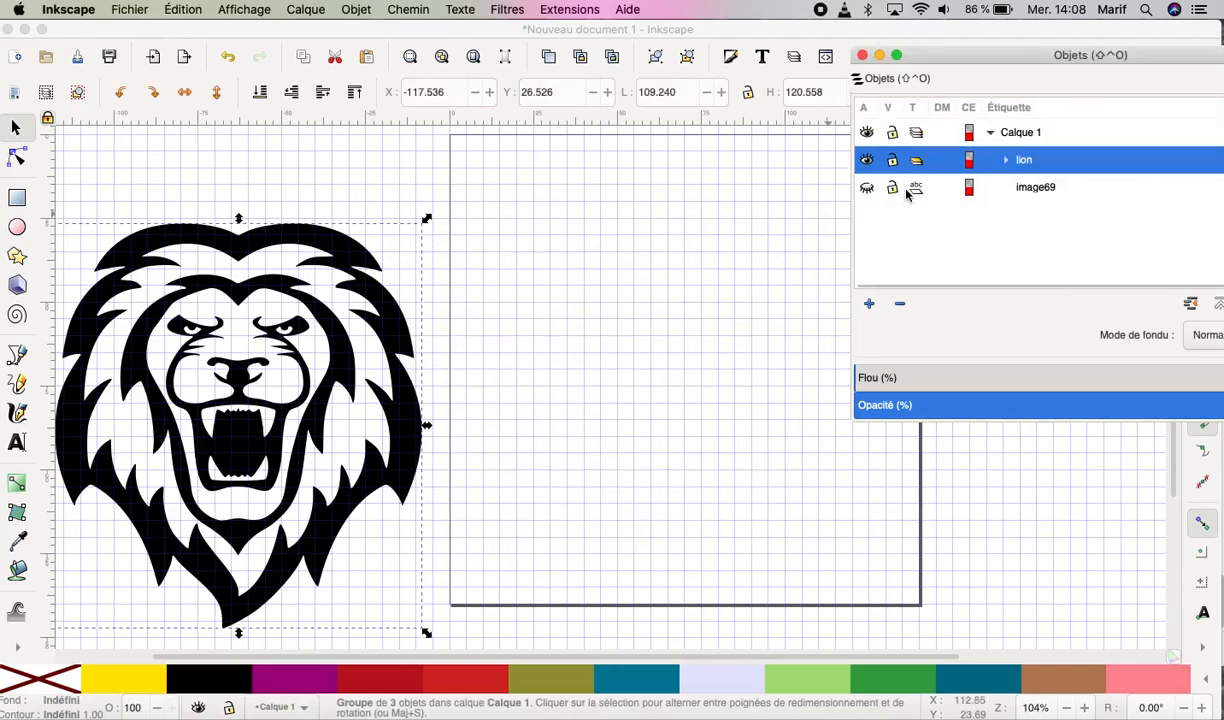
Delete the hidden image69 from Calque 1.
{"action": "left_click", "coordinate": [1041, 190]}
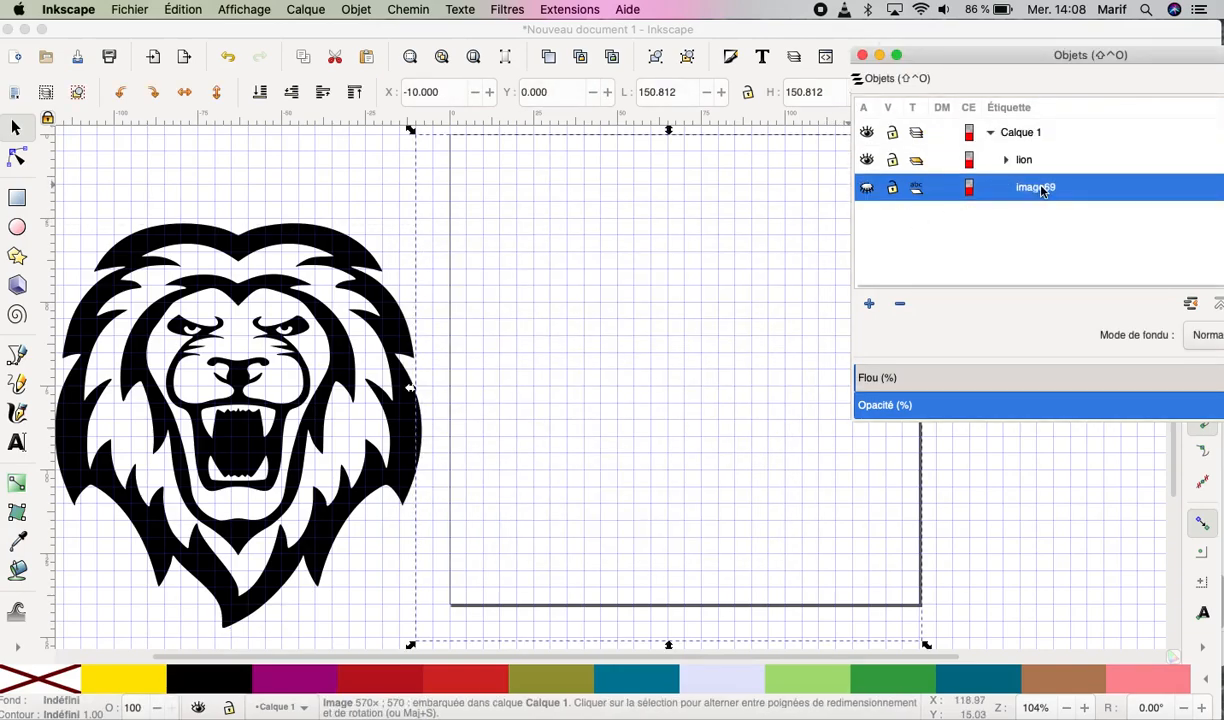
{"action": "right_click", "coordinate": [1041, 190]}
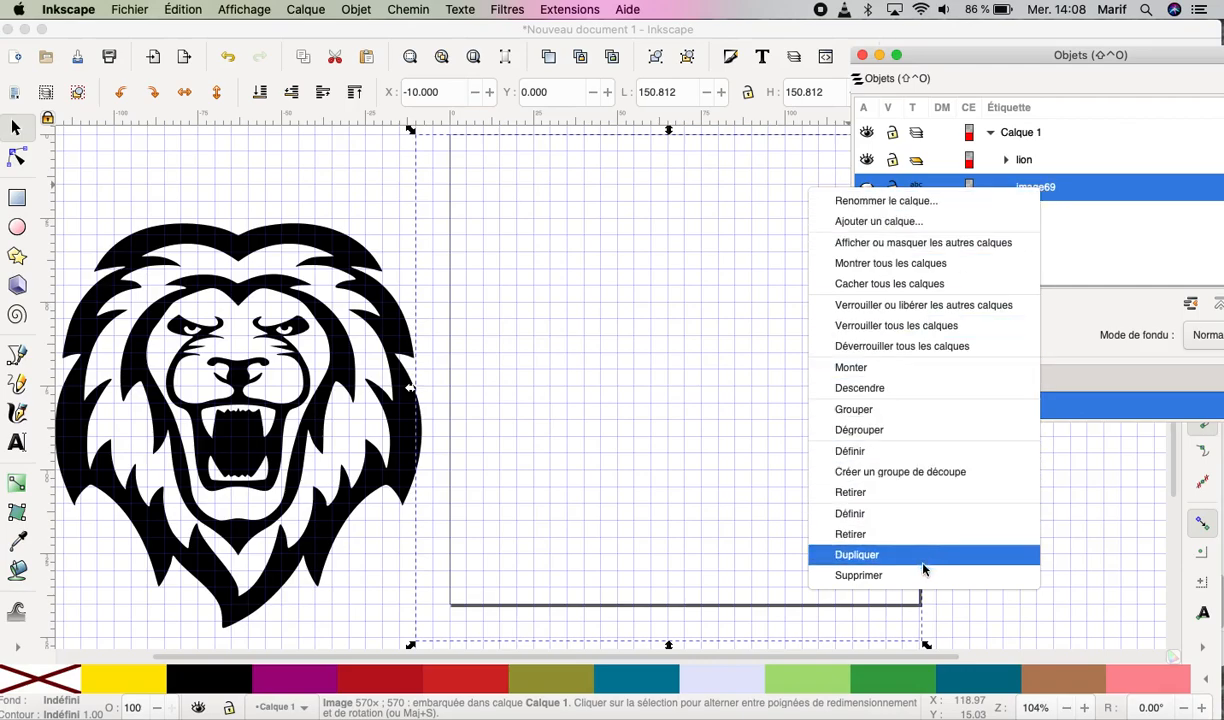
{"action": "left_click", "coordinate": [851, 583]}
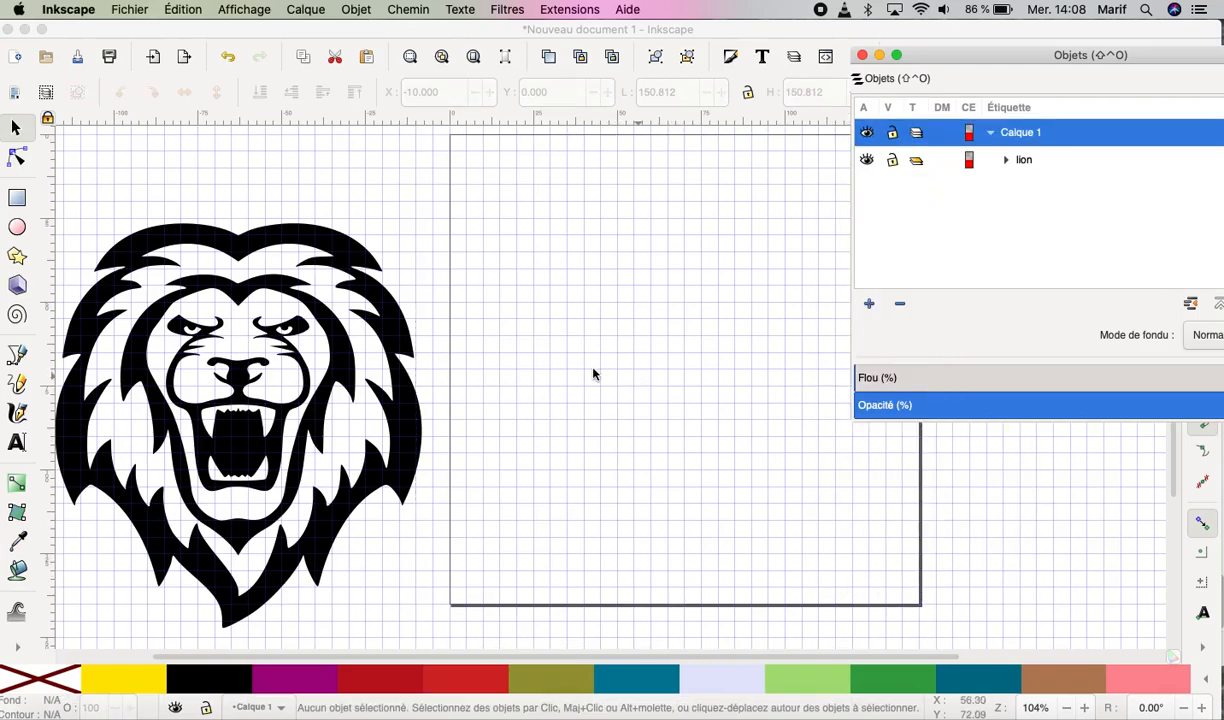
Move the lion group onto the page to about X 10.4, Y 11.4, leaving nothing selected.
{"action": "left_click", "coordinate": [1008, 160]}
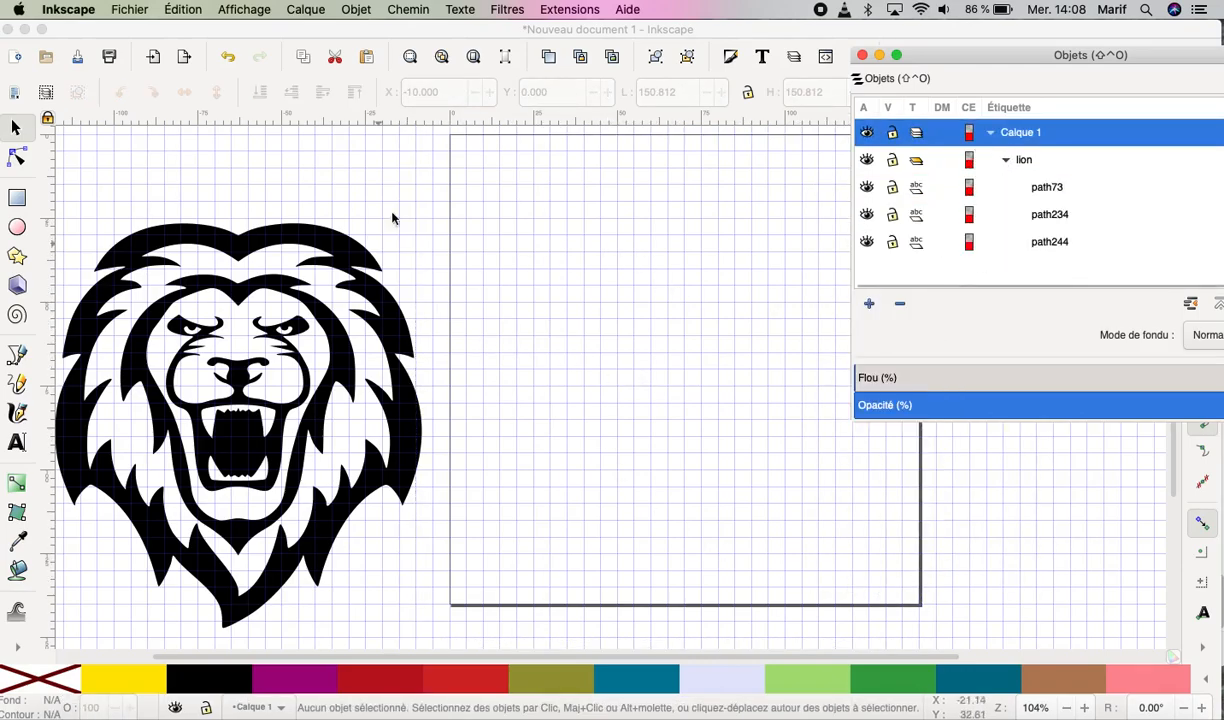
{"action": "left_click", "coordinate": [243, 231]}
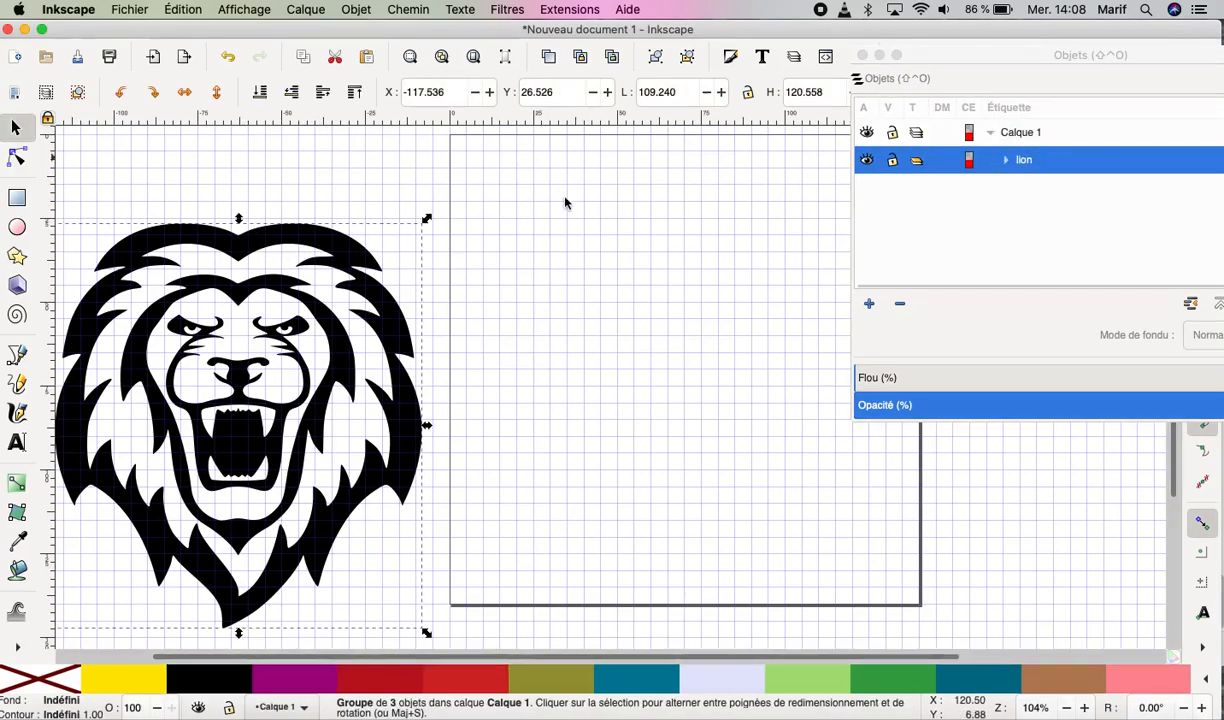
{"action": "left_click_drag", "start_coordinate": [243, 235], "coordinate": [674, 203]}
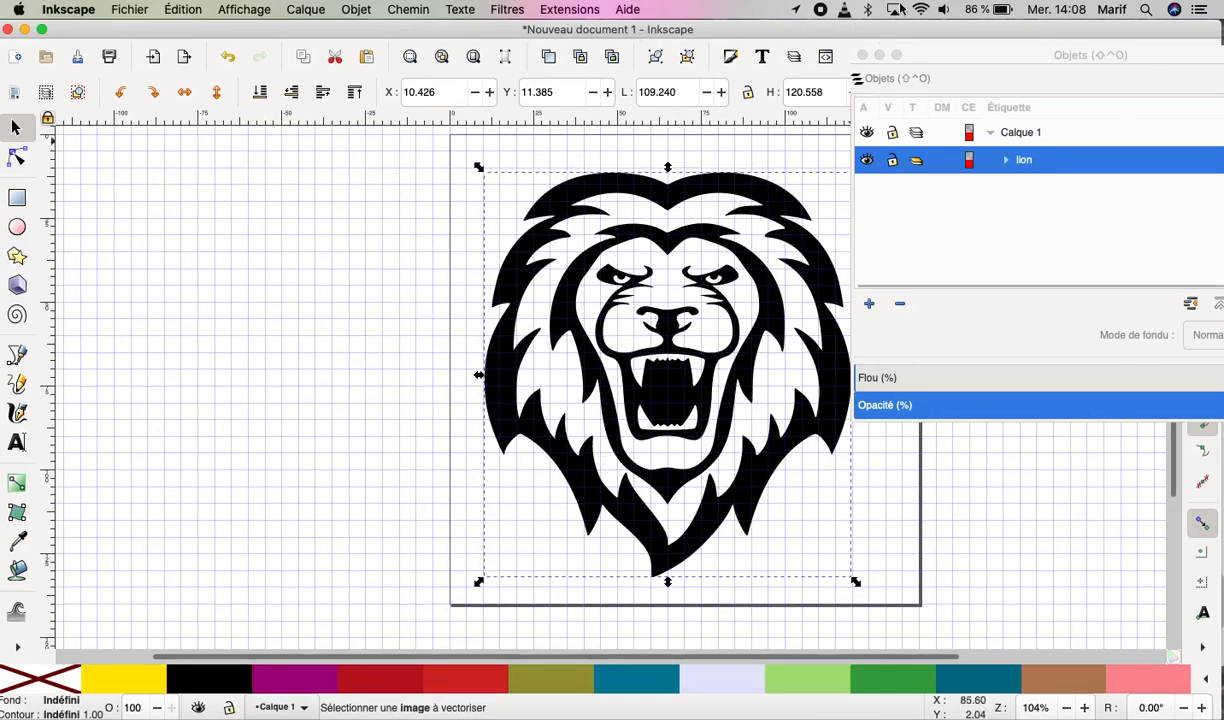
{"action": "left_click", "coordinate": [372, 222]}
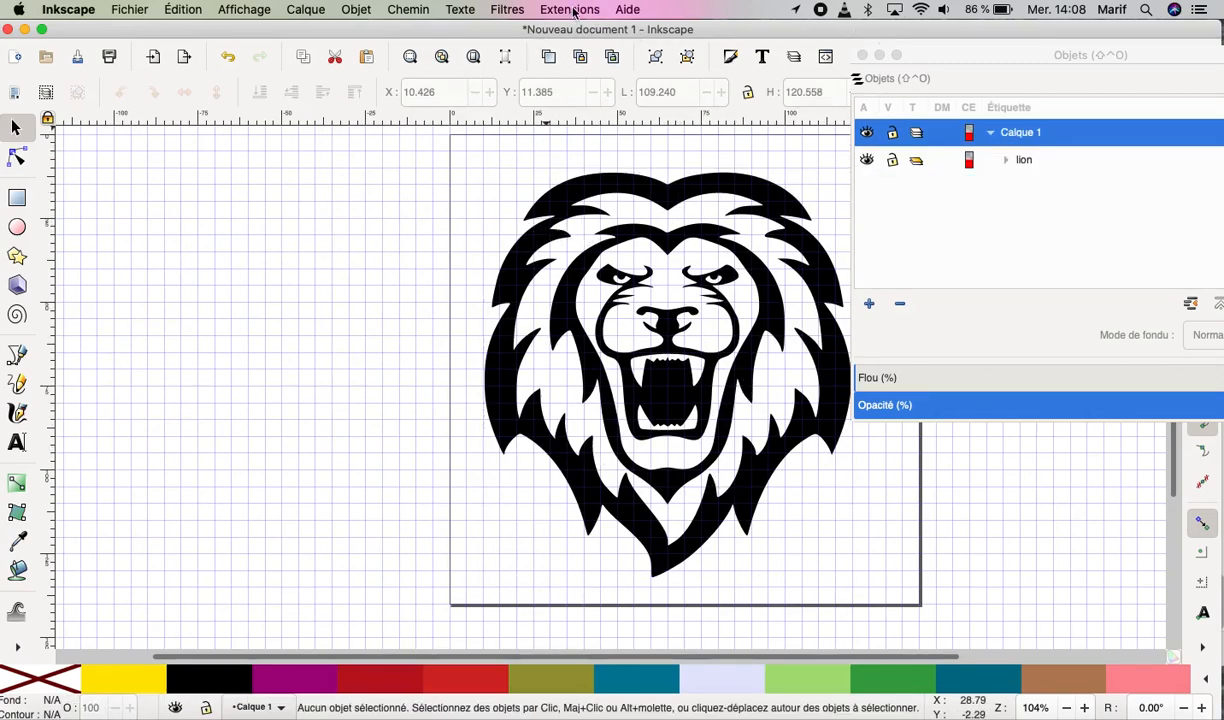
Run the Ink/Stitch Simulateur / Aperçu réaliste on the lion design.
{"action": "left_click", "coordinate": [571, 10]}
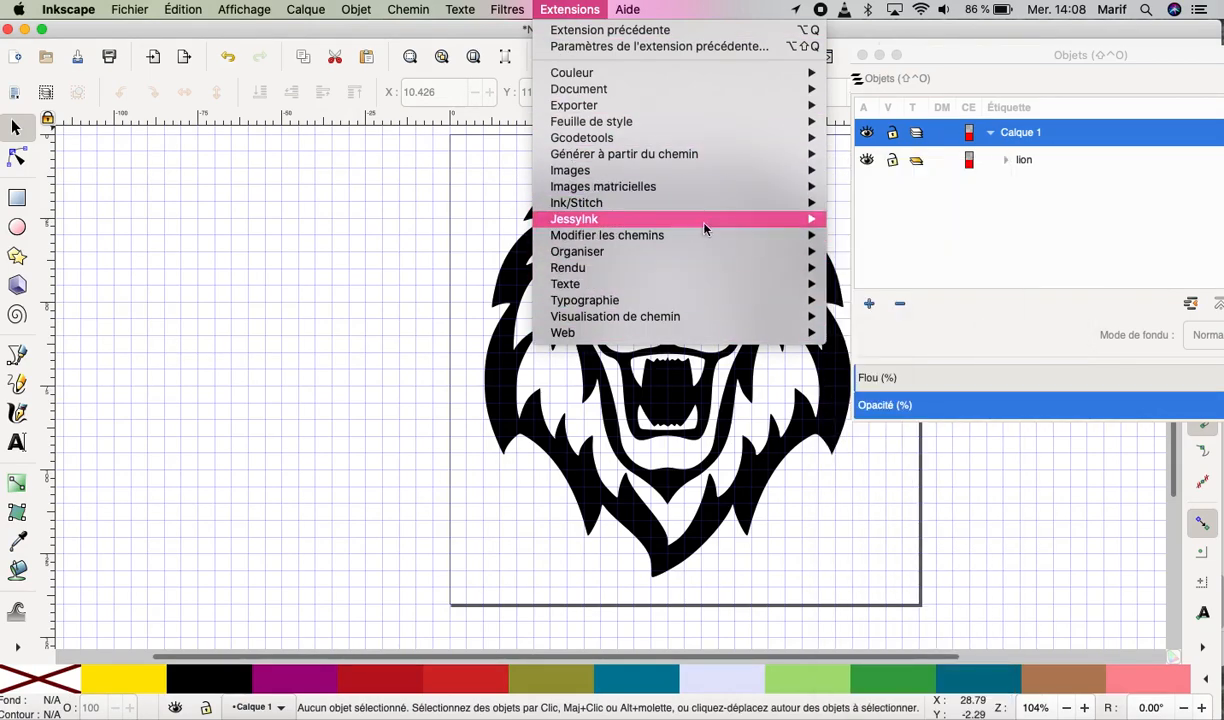
{"action": "mouse_move", "coordinate": [639, 202]}
{"action": "mouse_move", "coordinate": [896, 335]}
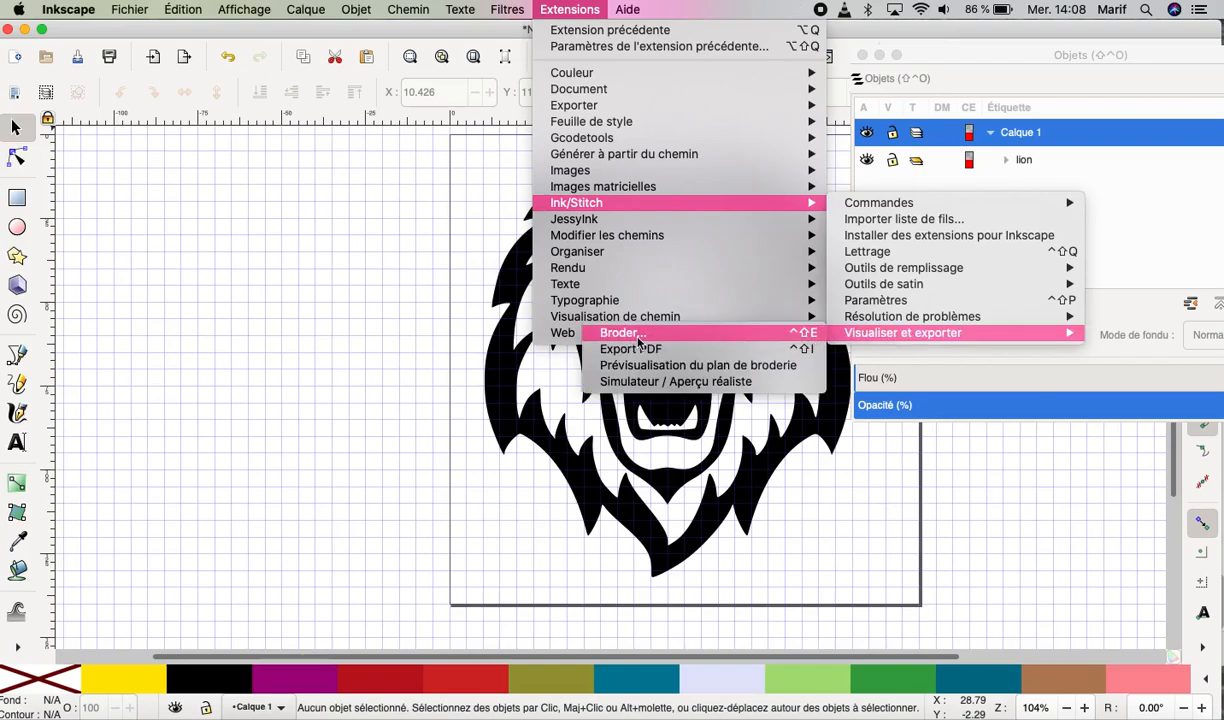
{"action": "left_click", "coordinate": [615, 381]}
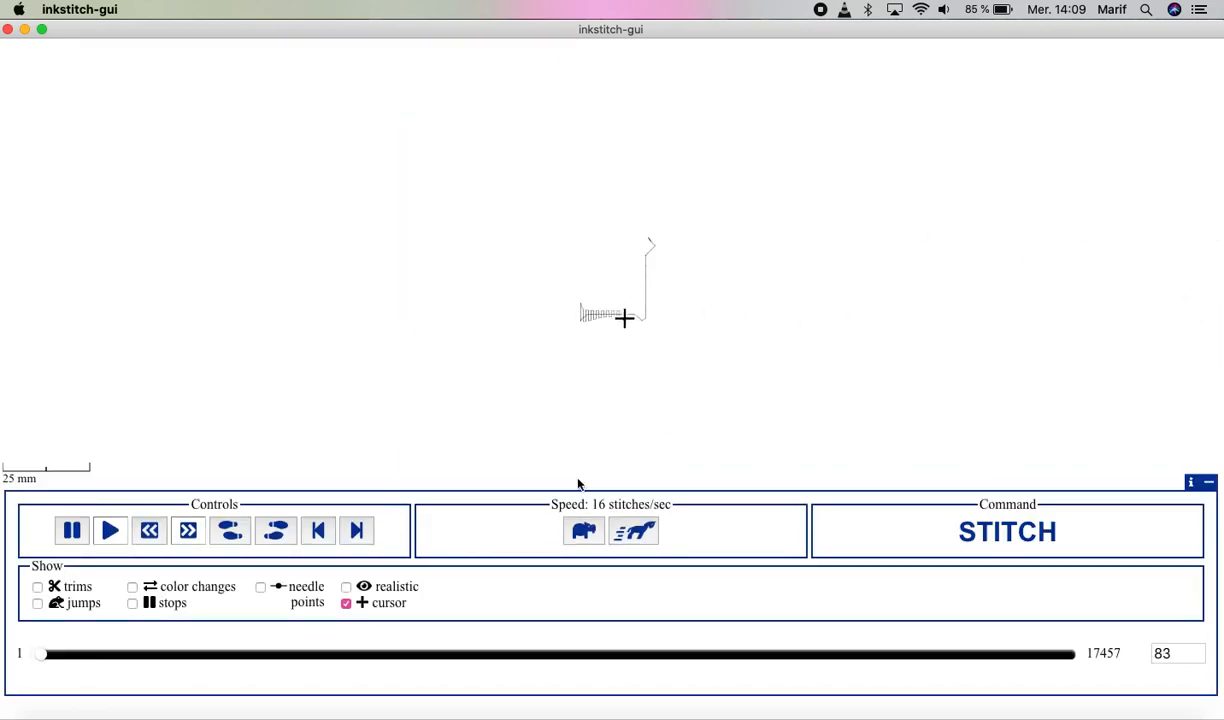
Play the stitch simulation through to its end at 1024 stitches/sec, and quit the simulator.
{"action": "left_click", "coordinate": [634, 534]}
{"action": "left_click", "coordinate": [634, 534]}
{"action": "left_click", "coordinate": [634, 536]}
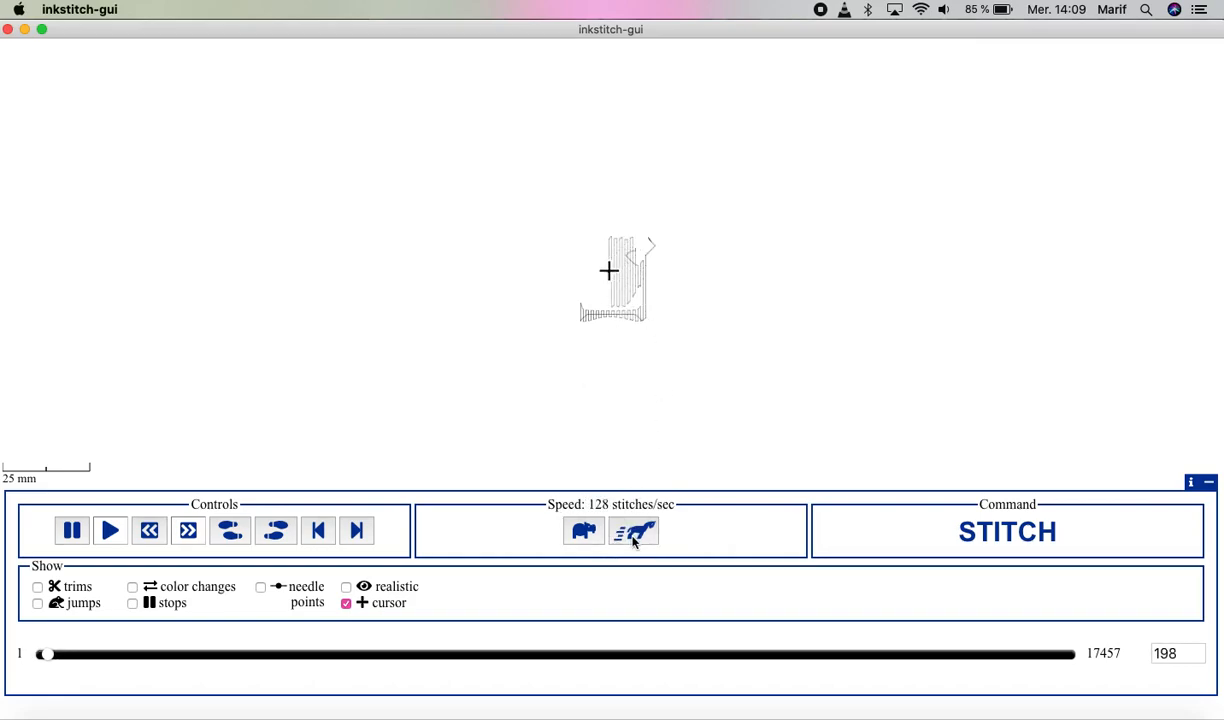
{"action": "left_click", "coordinate": [633, 537]}
{"action": "left_click", "coordinate": [633, 537]}
{"action": "left_click", "coordinate": [633, 537]}
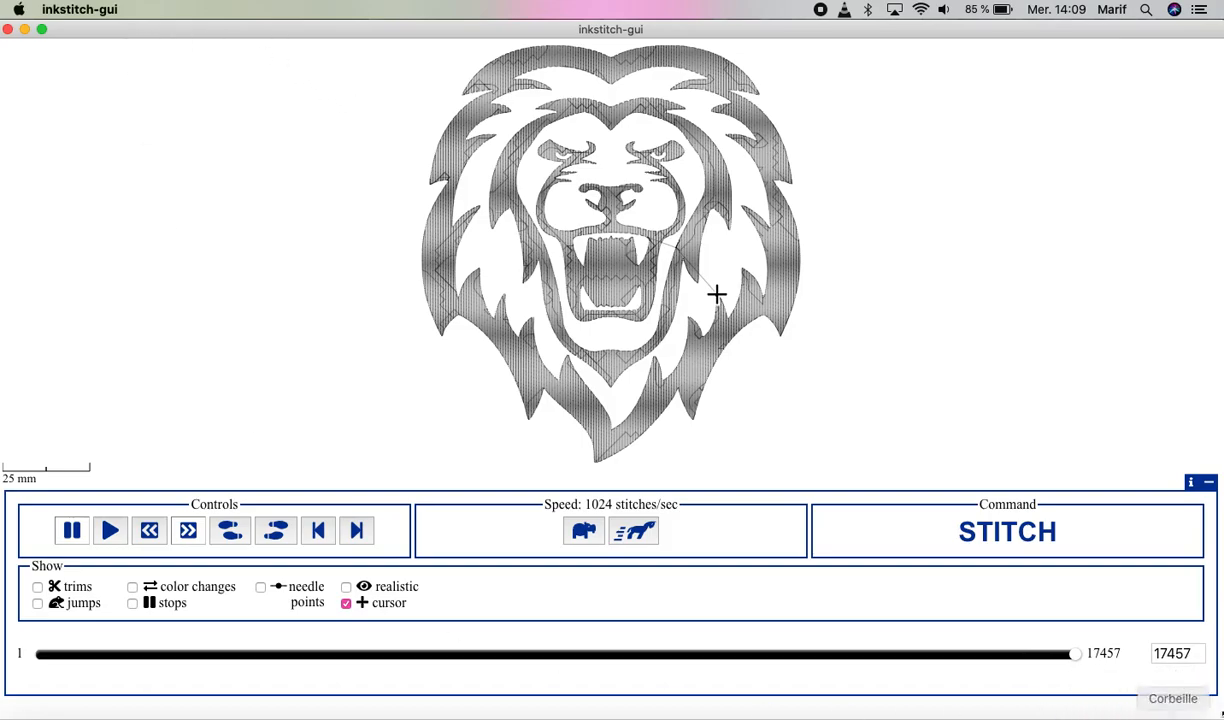
{"action": "right_click", "coordinate": [1090, 714]}
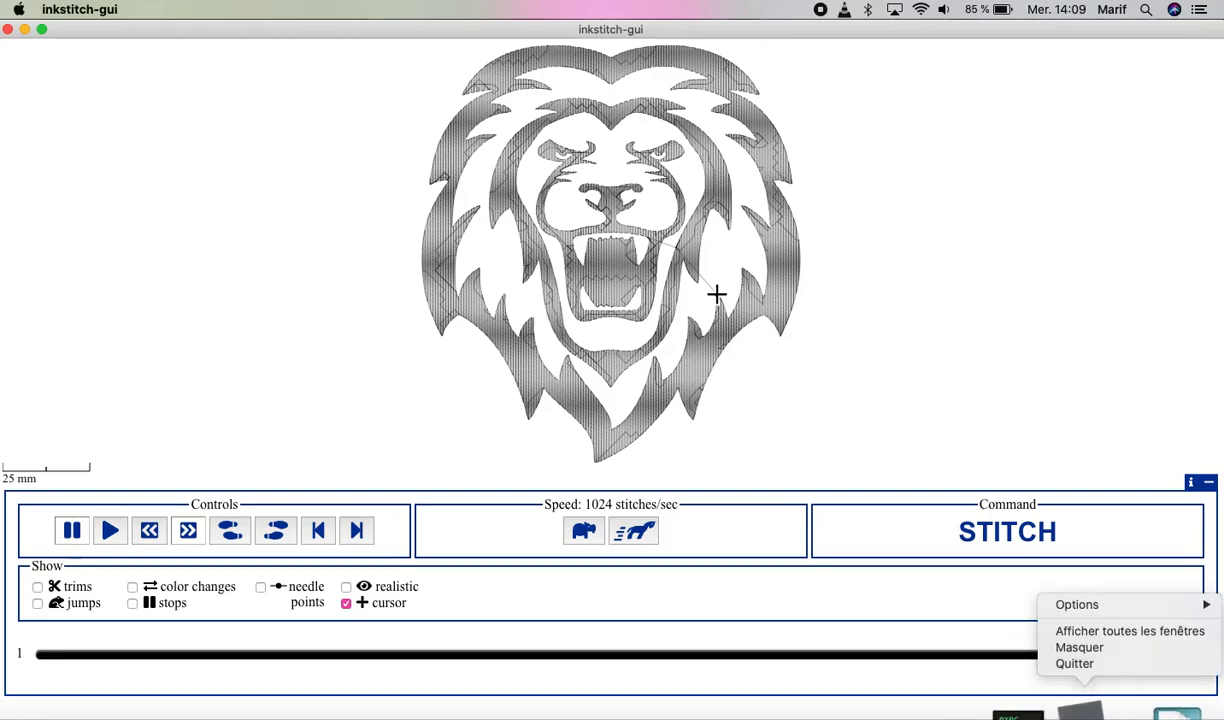
{"action": "left_click", "coordinate": [1075, 664]}
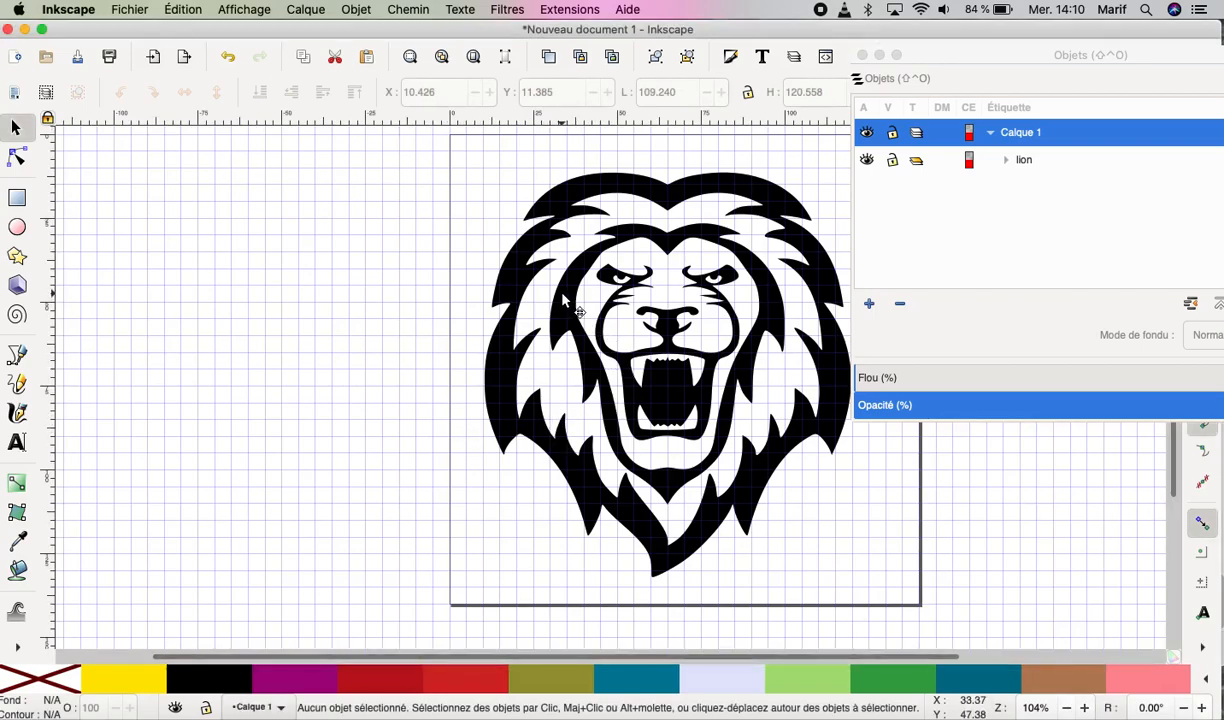
Duplicate the two mane paths path73 and path234 inside the lion group.
{"action": "left_click", "coordinate": [560, 285]}
{"action": "left_click", "coordinate": [16, 157]}
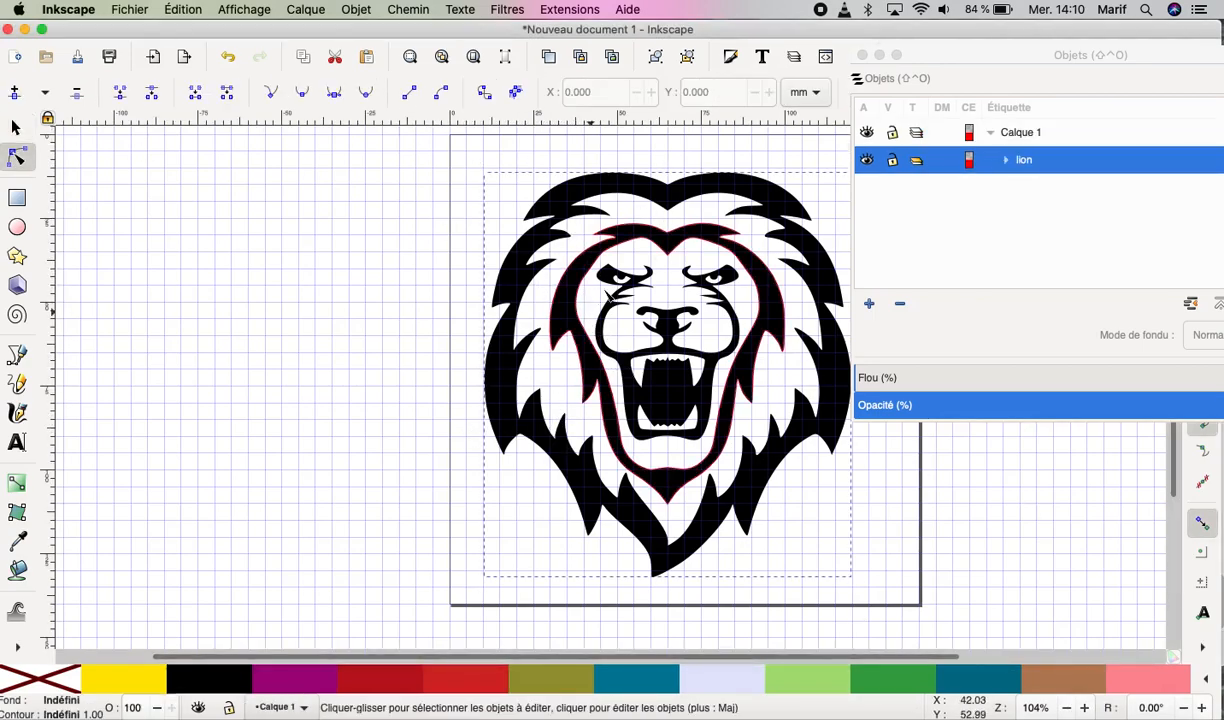
{"action": "left_click", "coordinate": [552, 260]}
{"action": "left_click", "coordinate": [583, 260]}
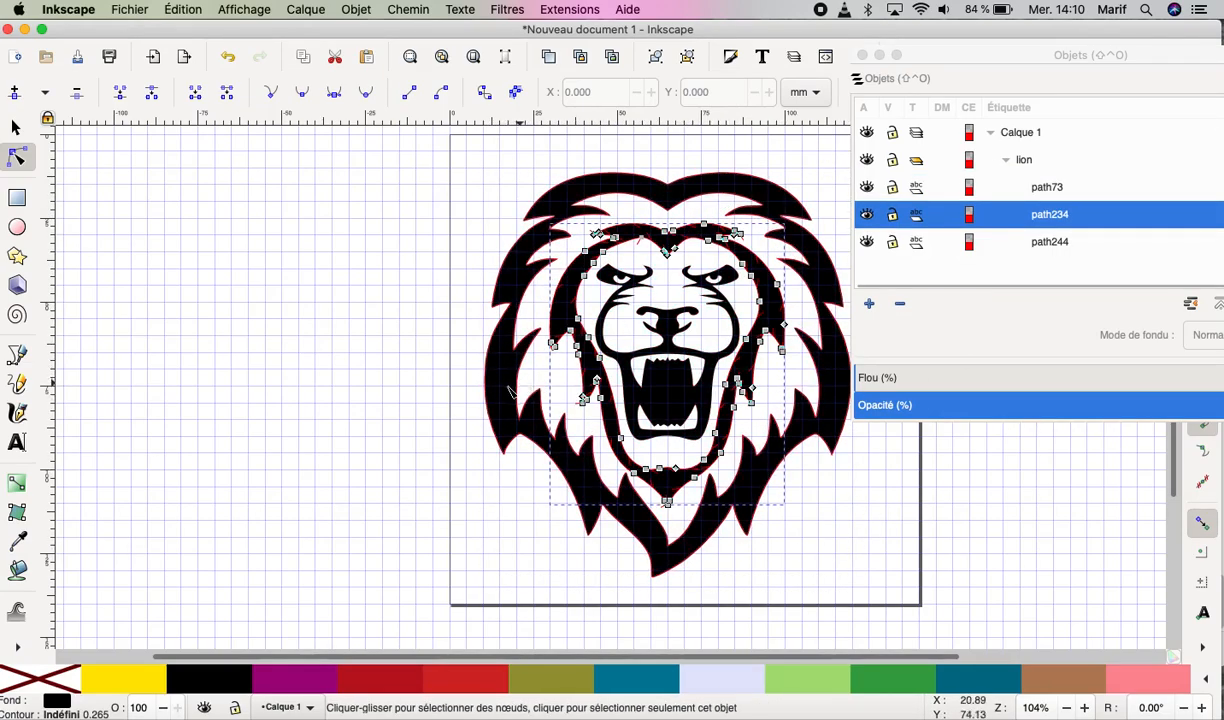
{"action": "left_click", "coordinate": [510, 400], "text": "shift"}
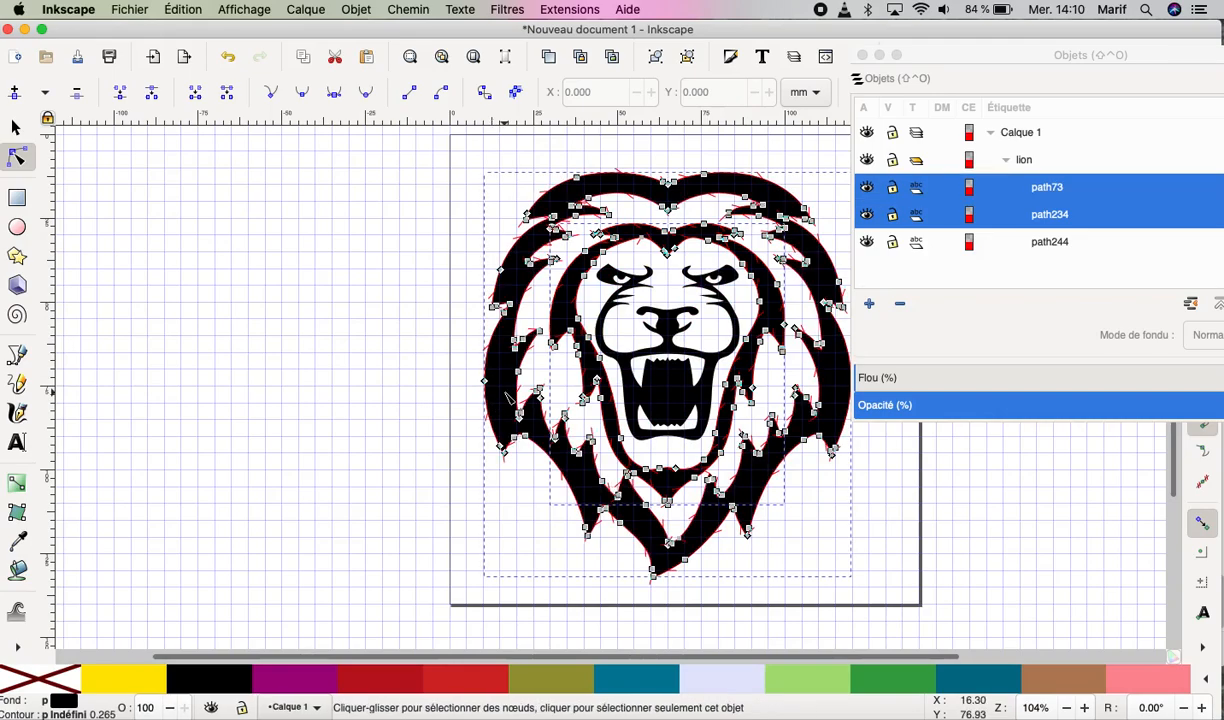
{"action": "left_click", "coordinate": [1218, 310]}
{"action": "key", "text": "ctrl+d"}
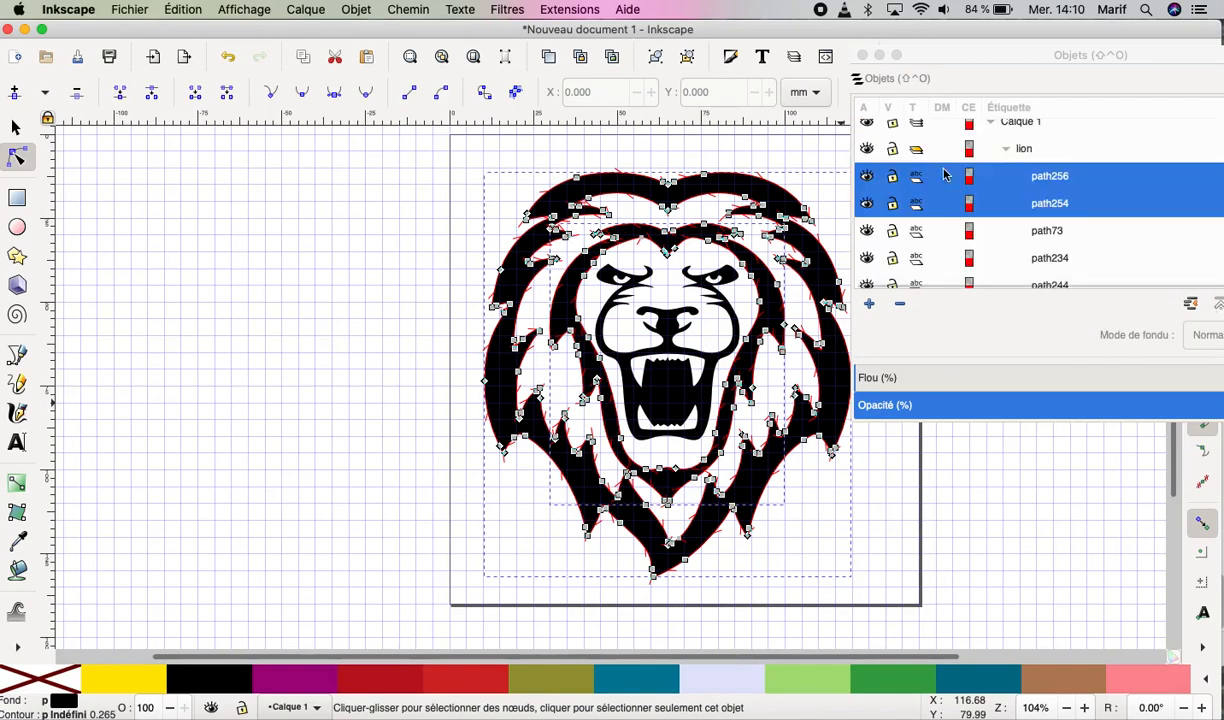
Undo the duplication of the two mane paths in the lion group.
{"action": "left_click_drag", "start_coordinate": [608, 180], "coordinate": [270, 208]}
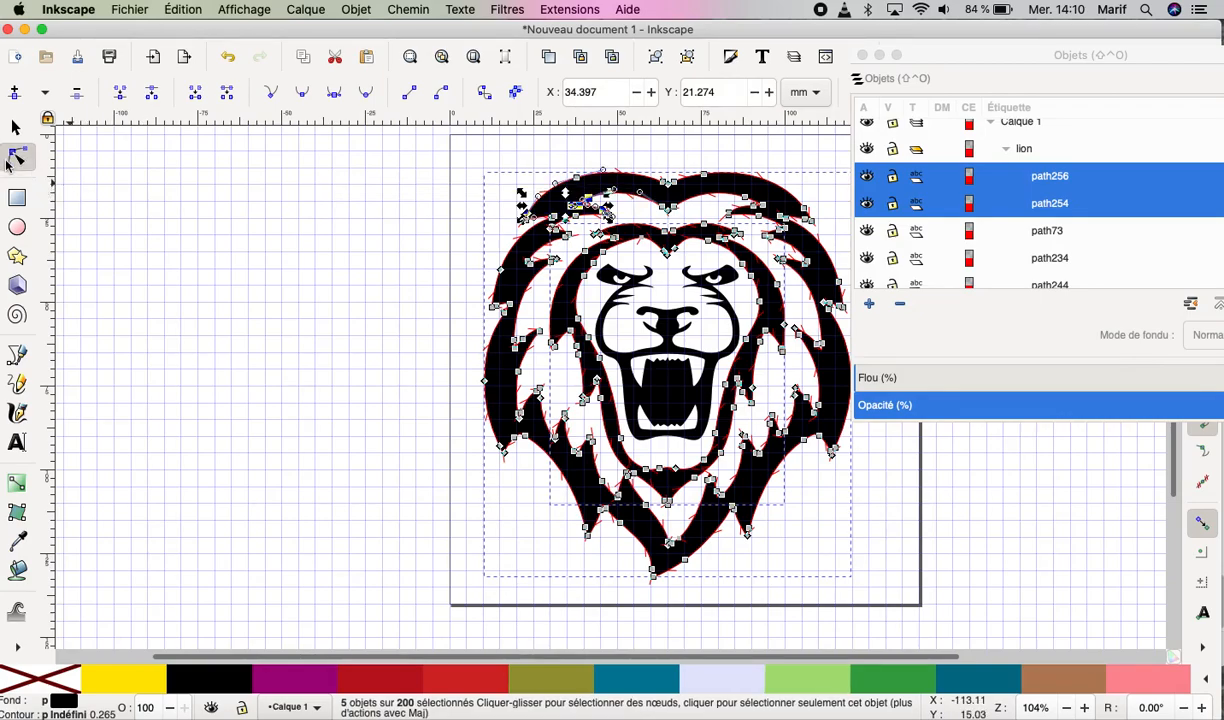
{"action": "left_click", "coordinate": [182, 11]}
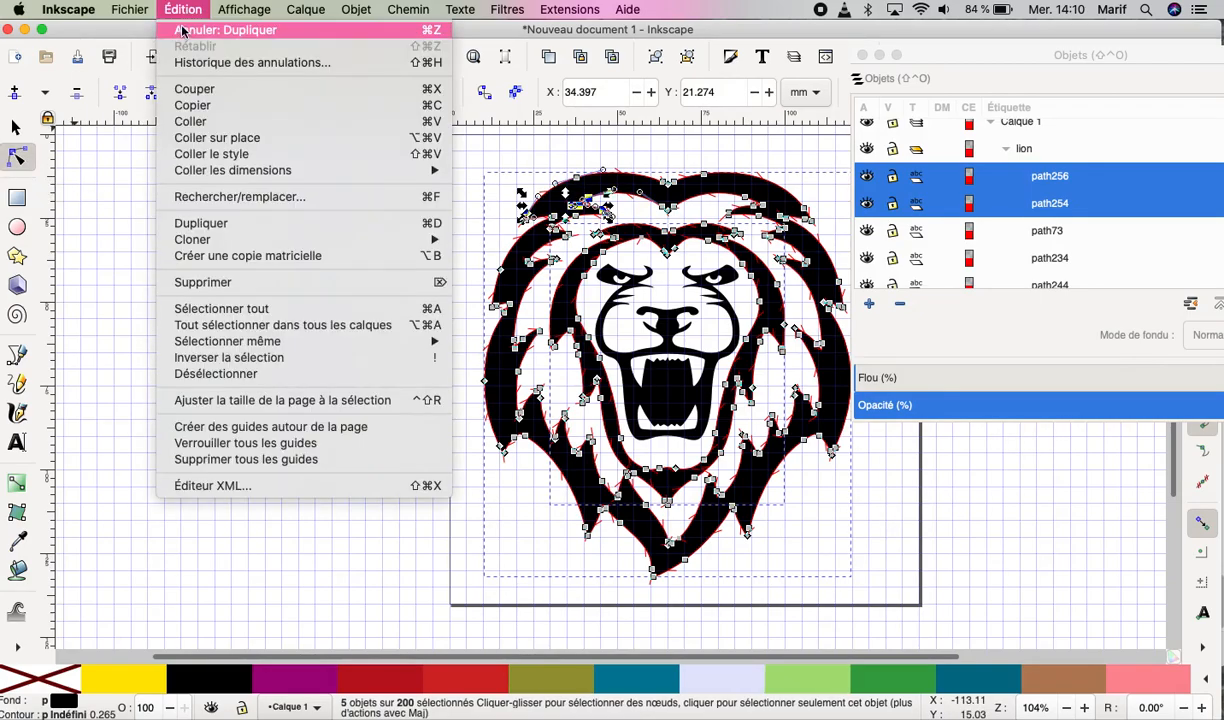
{"action": "left_click", "coordinate": [200, 30]}
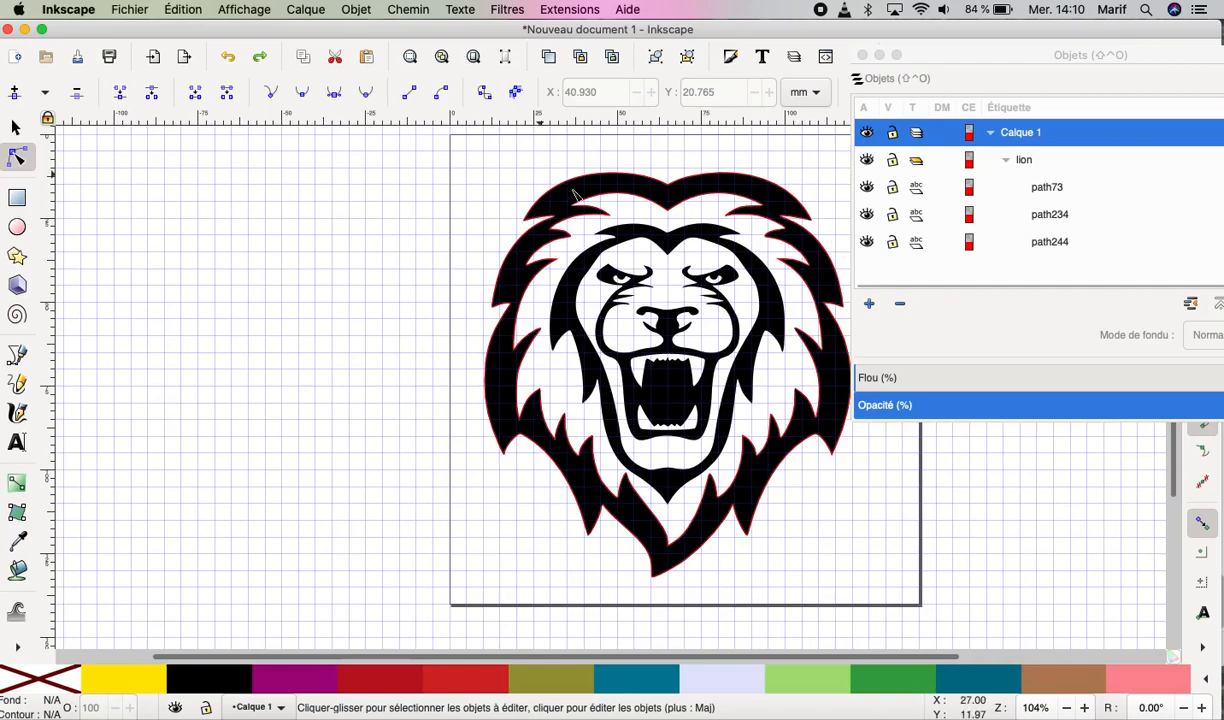
Copy and paste path73 and path234, and move the copies off the page beside the lion to about X -116.6, Y 9.2.
{"action": "left_click", "coordinate": [556, 188]}
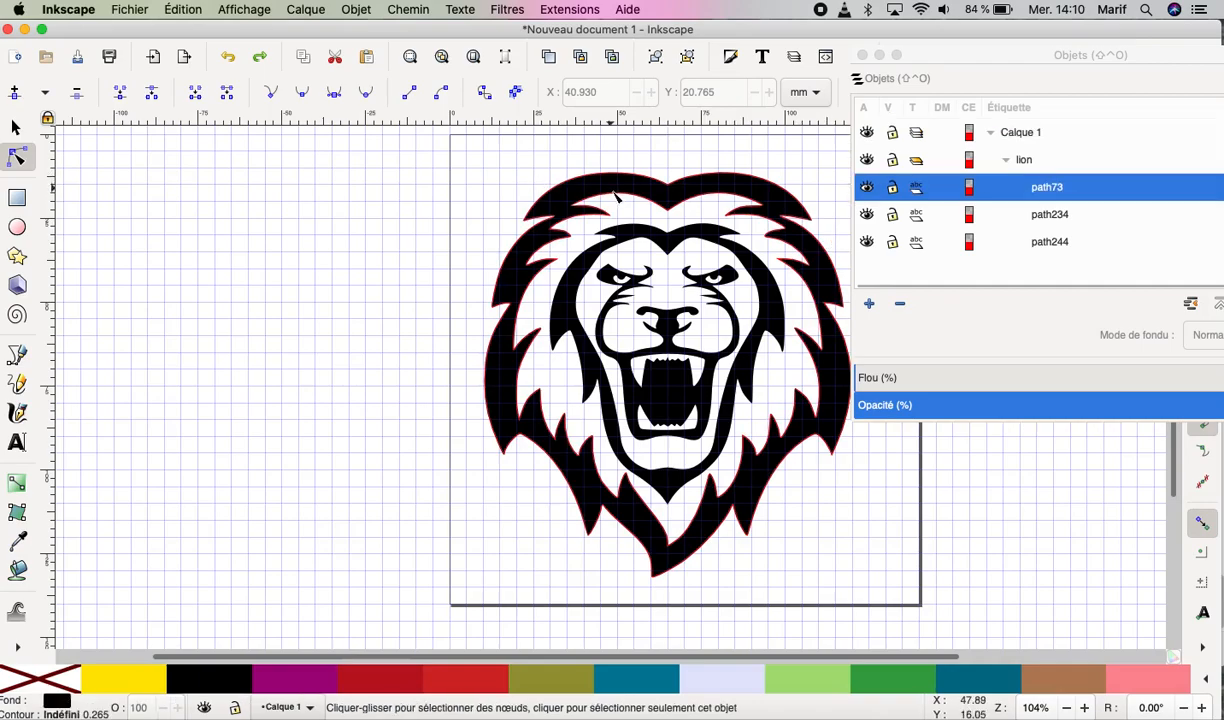
{"action": "left_click", "coordinate": [672, 250], "text": "shift"}
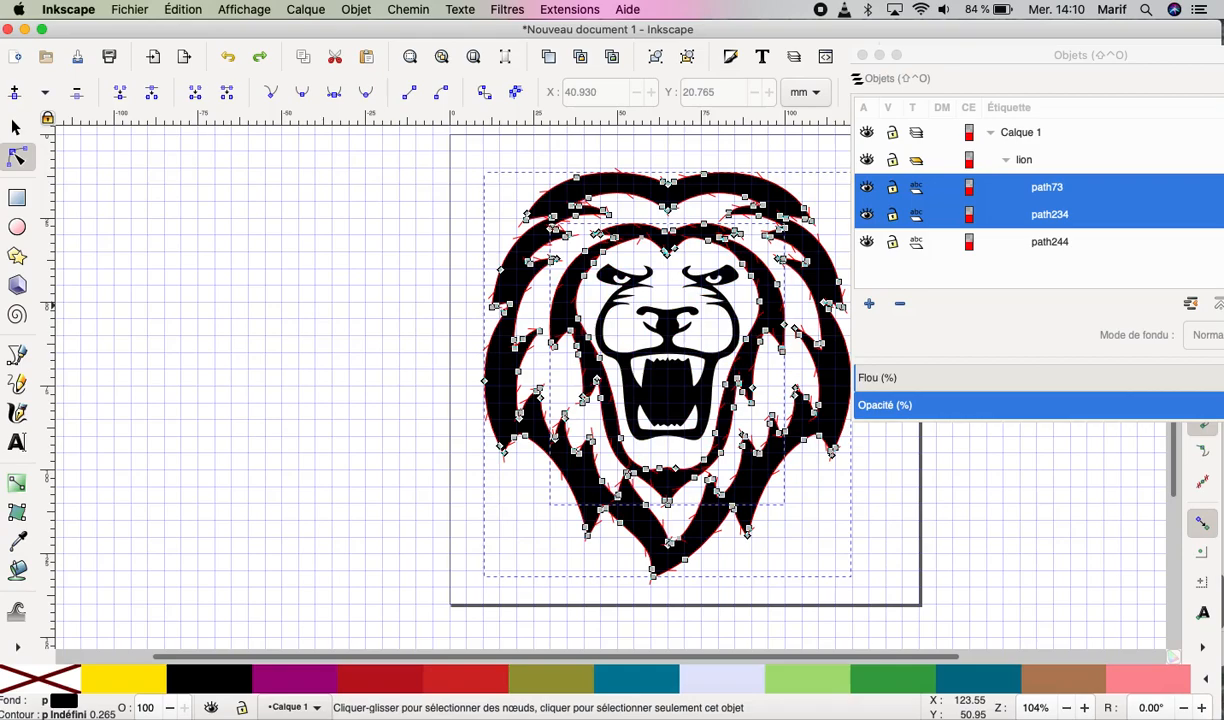
{"action": "key", "text": "ctrl+v"}
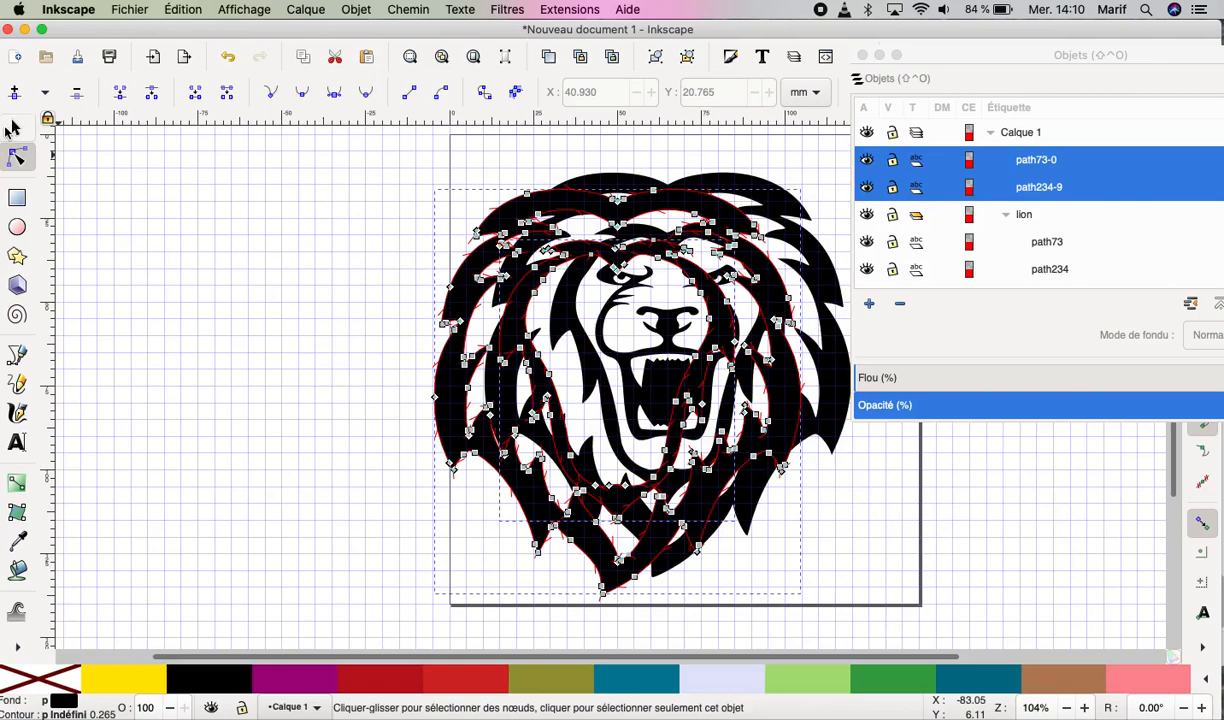
{"action": "left_click", "coordinate": [16, 127]}
{"action": "left_click_drag", "start_coordinate": [463, 310], "coordinate": [77, 272]}
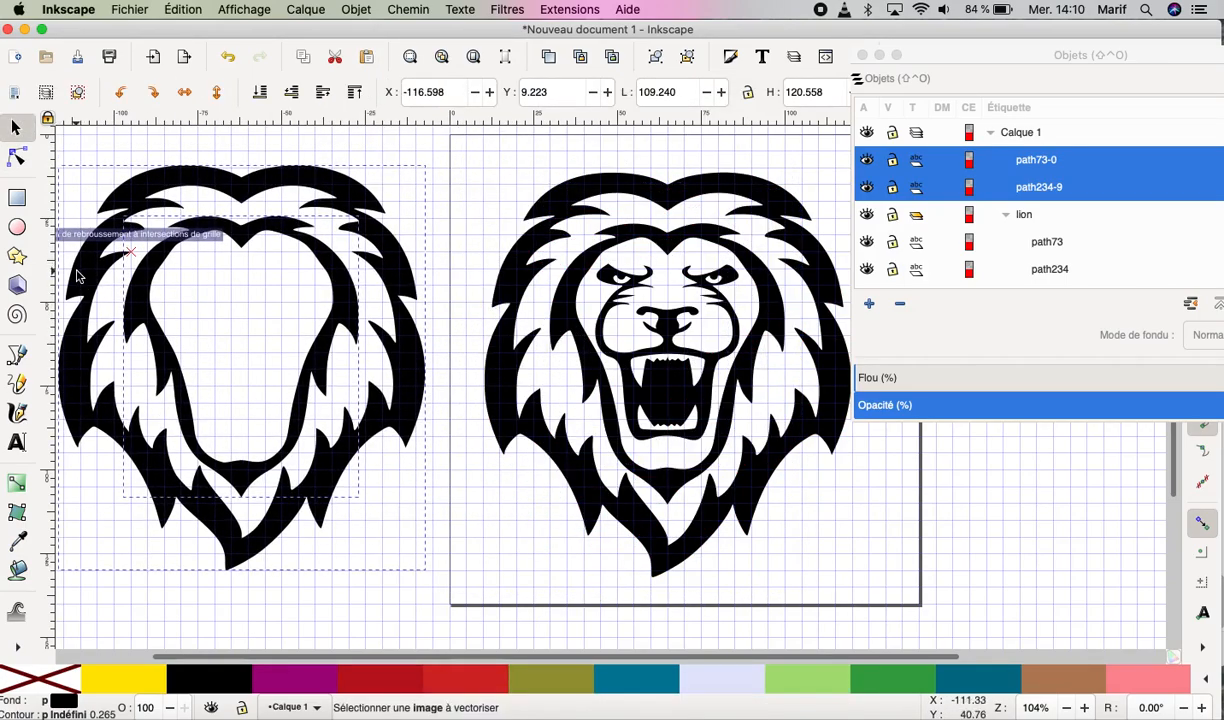
Break the copied mane paths apart with Séparer, and check which outline each resulting piece represents.
{"action": "left_click", "coordinate": [420, 12]}
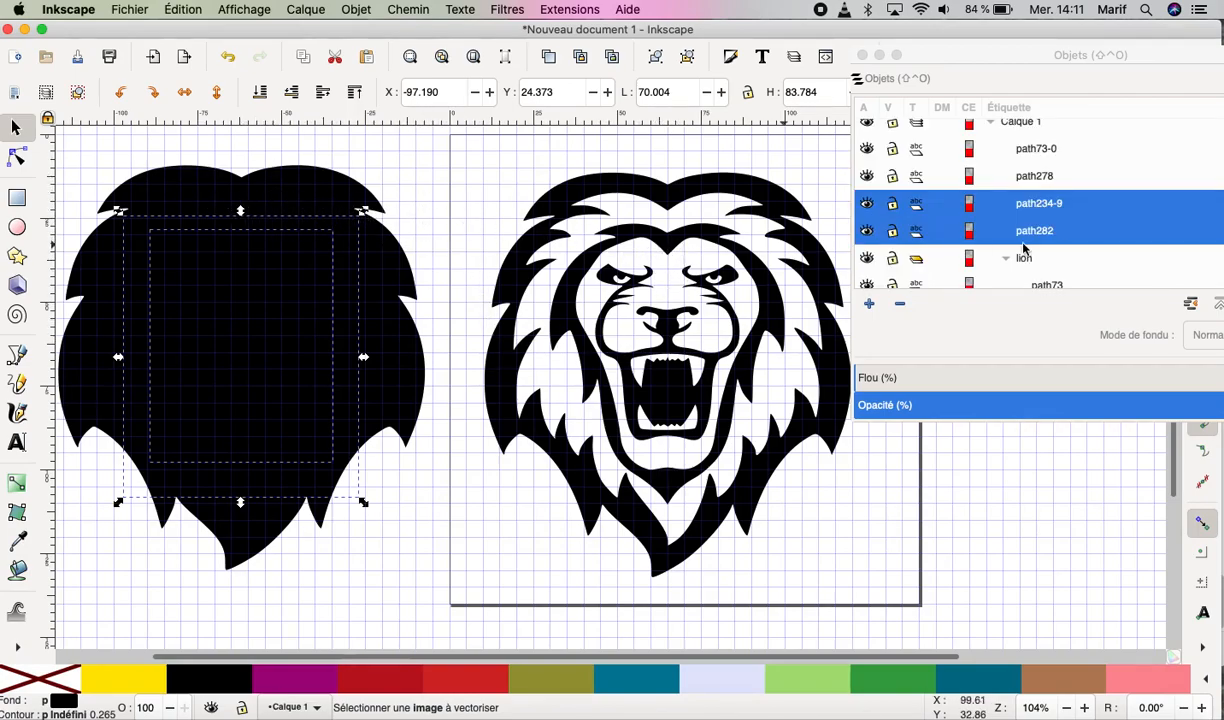
{"action": "left_click", "coordinate": [1038, 160]}
{"action": "left_click", "coordinate": [1035, 152]}
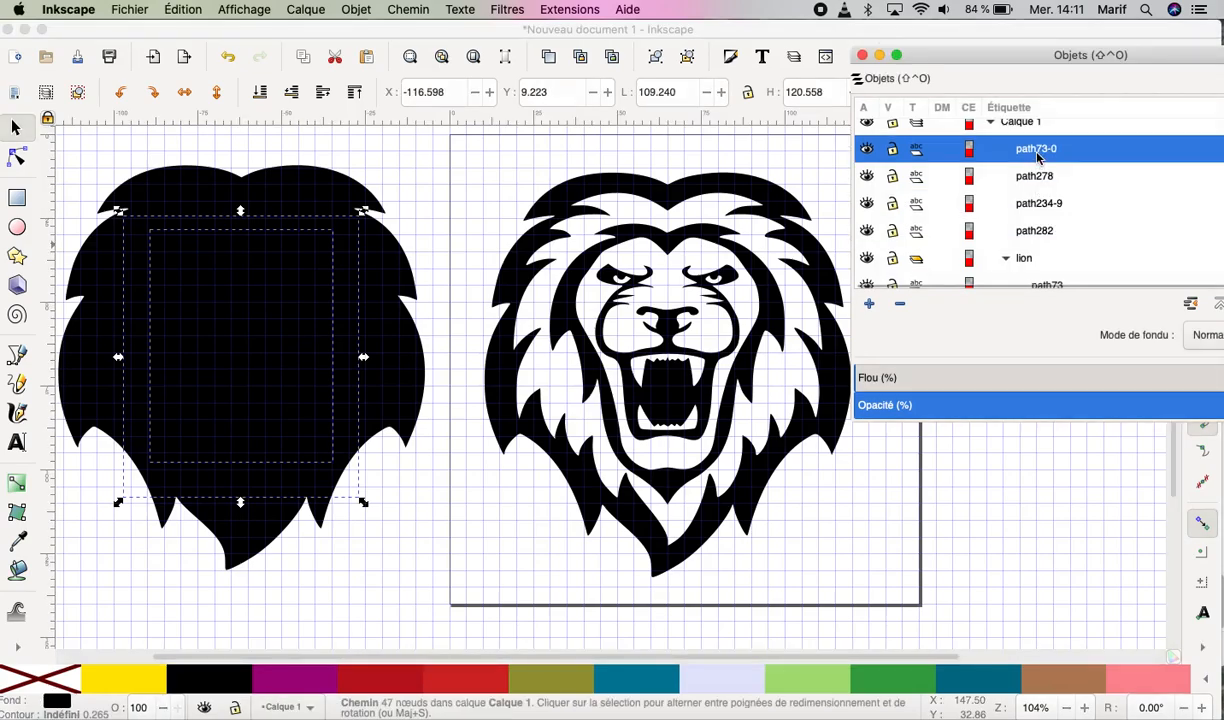
{"action": "left_click", "coordinate": [1025, 178]}
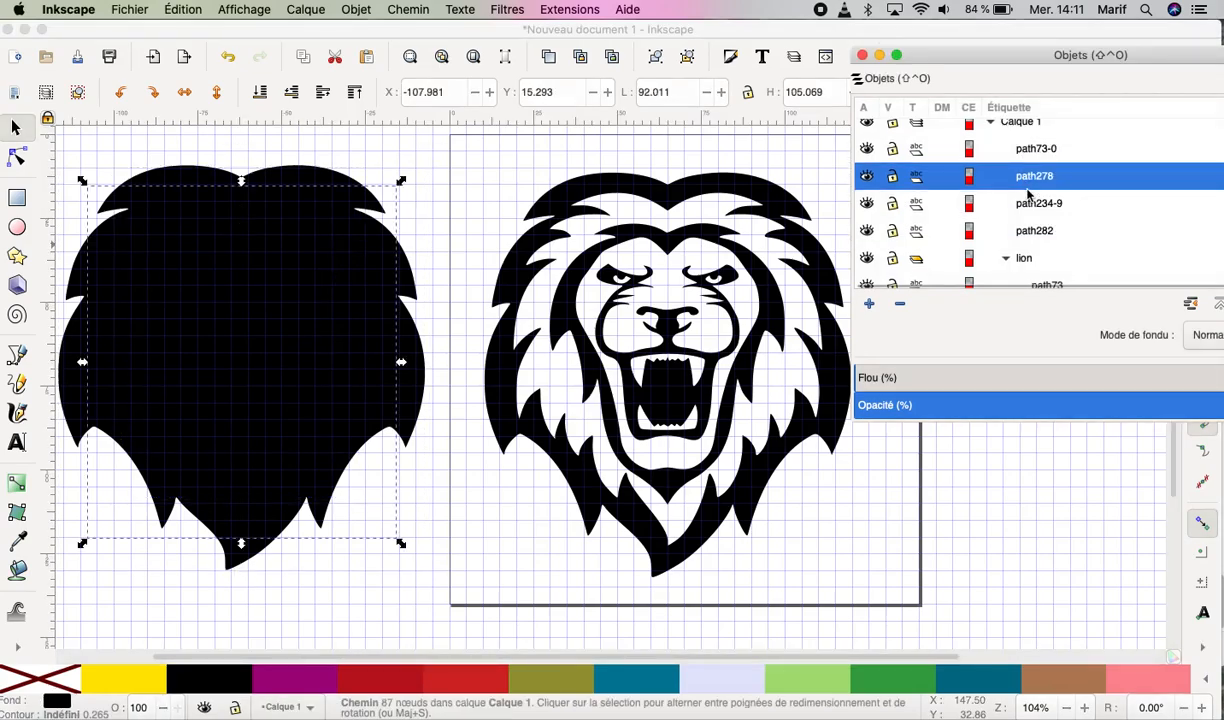
{"action": "left_click", "coordinate": [1030, 202]}
{"action": "left_click", "coordinate": [1037, 228]}
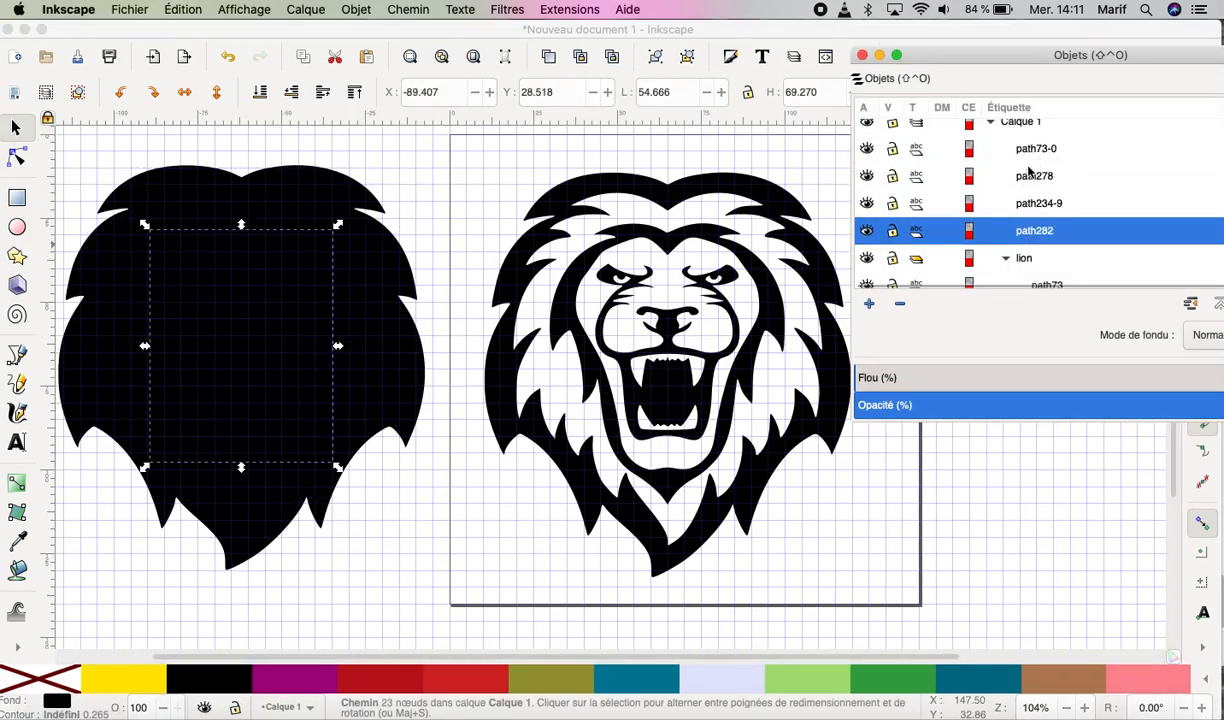
{"action": "left_click", "coordinate": [1029, 176]}
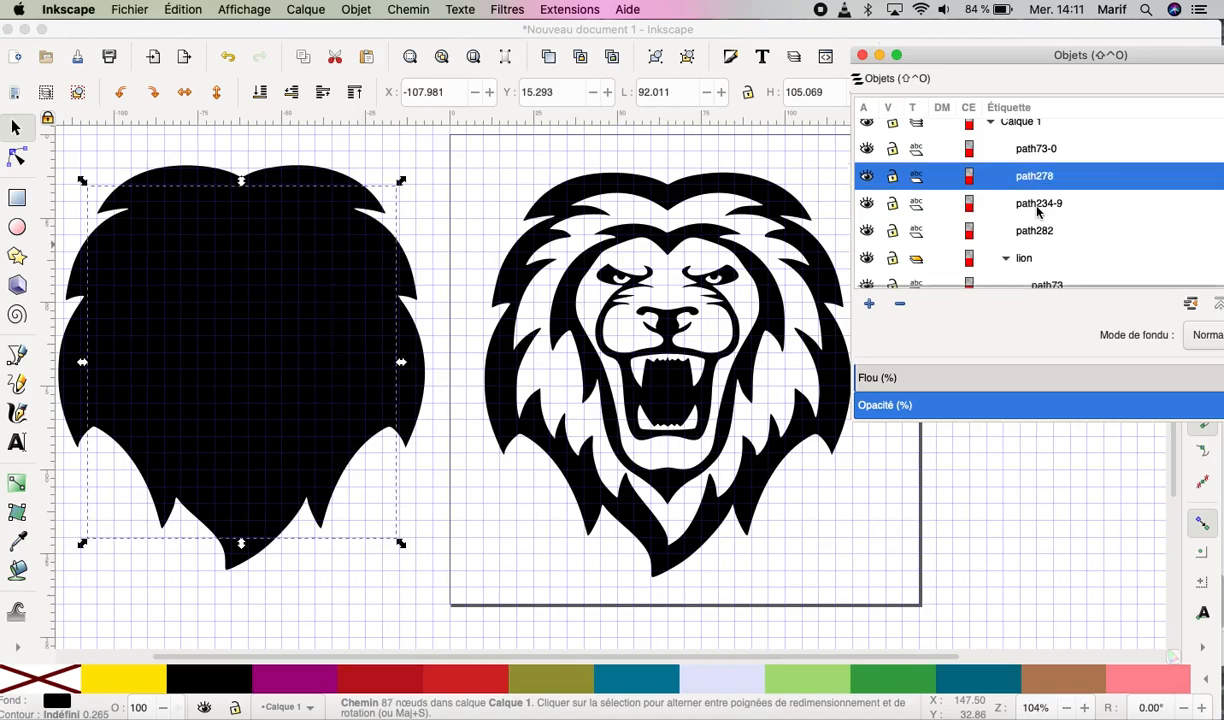
{"action": "left_click", "coordinate": [1040, 205], "text": "shift"}
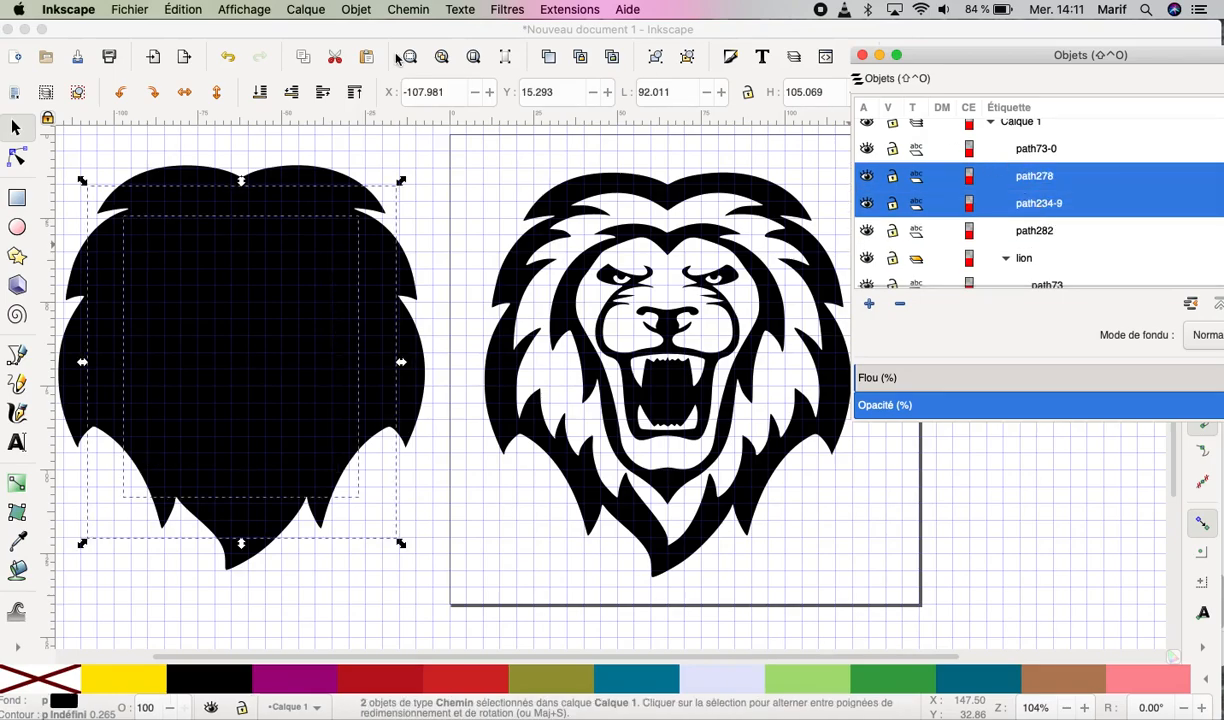
Delete the outermost outline path73-0 and the innermost outline path282 from the separated mane pieces.
{"action": "left_click", "coordinate": [1037, 151]}
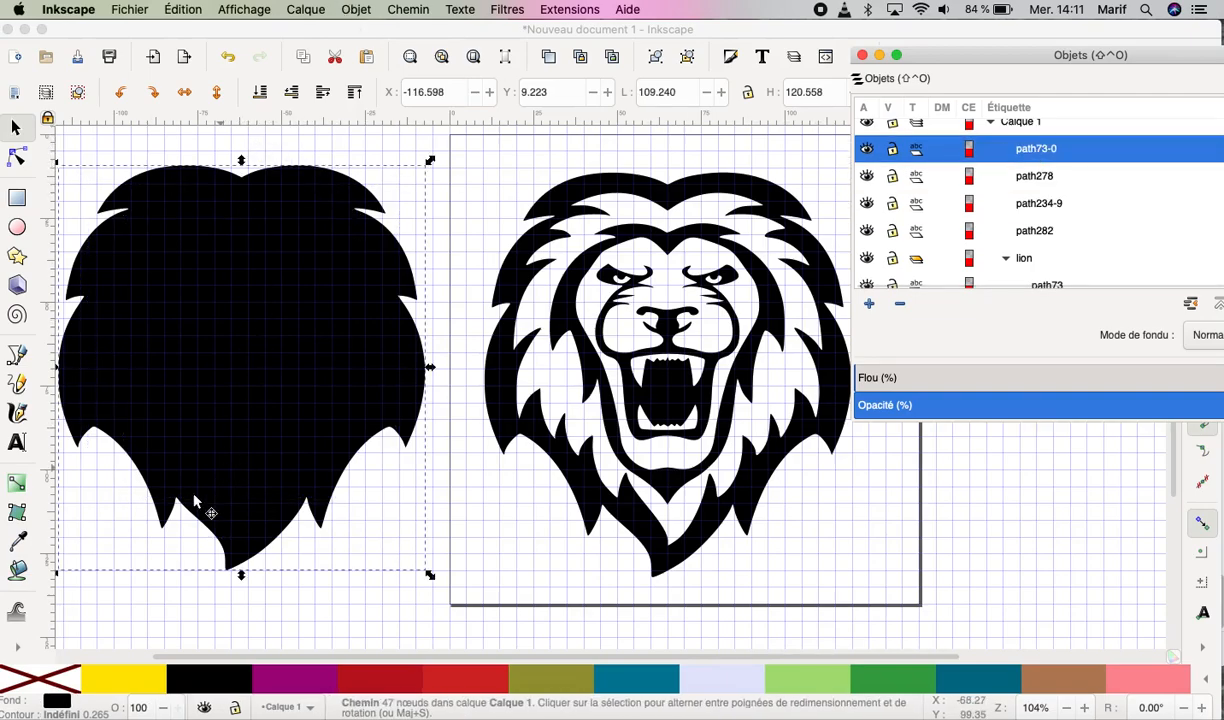
{"action": "left_click", "coordinate": [899, 304]}
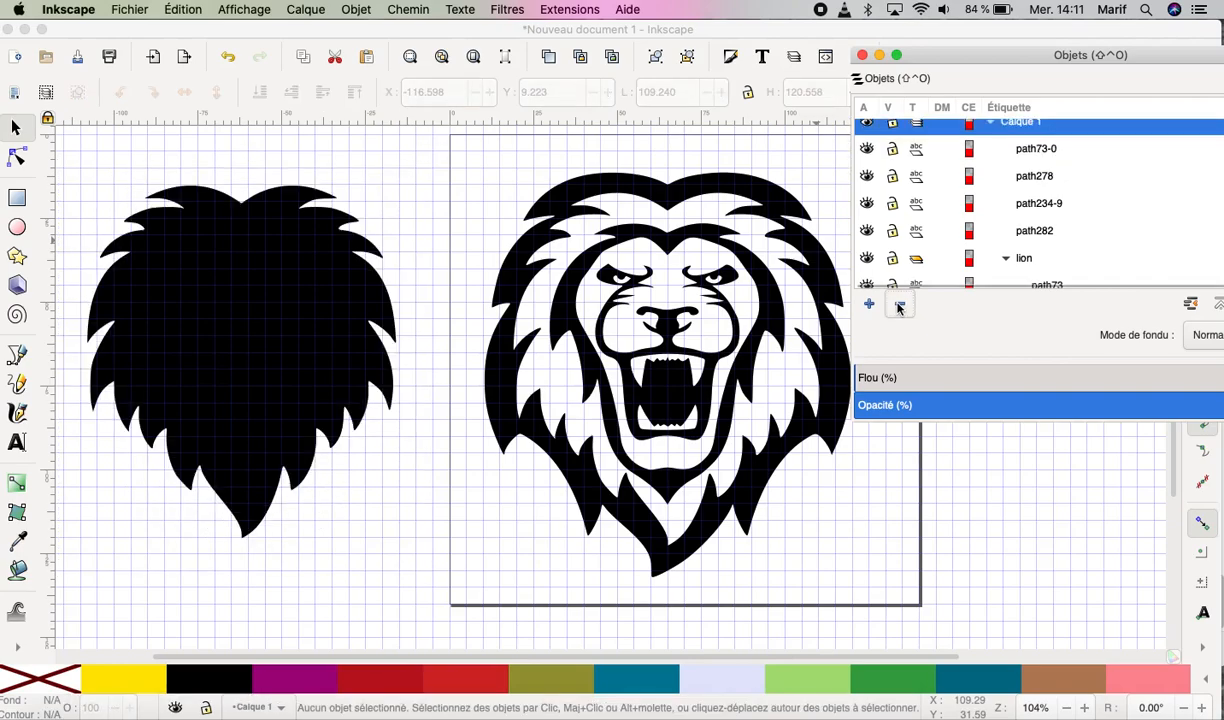
{"action": "left_click", "coordinate": [224, 278]}
{"action": "left_click", "coordinate": [1020, 214]}
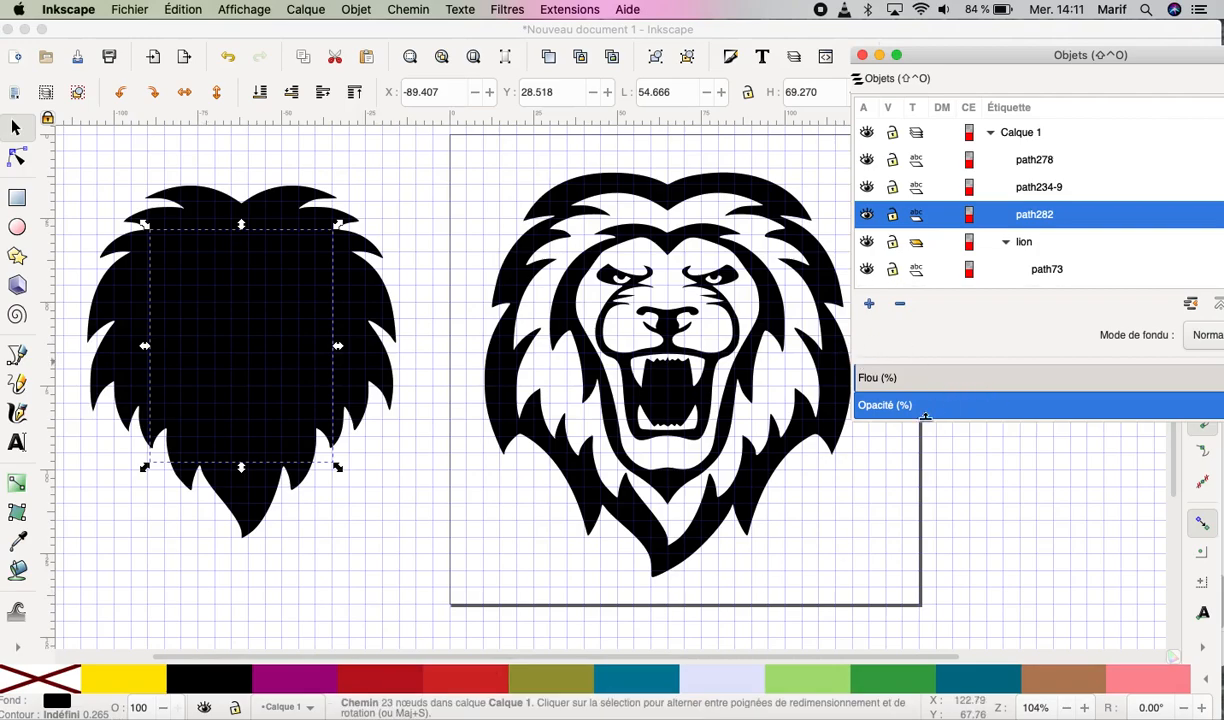
{"action": "left_click", "coordinate": [899, 305]}
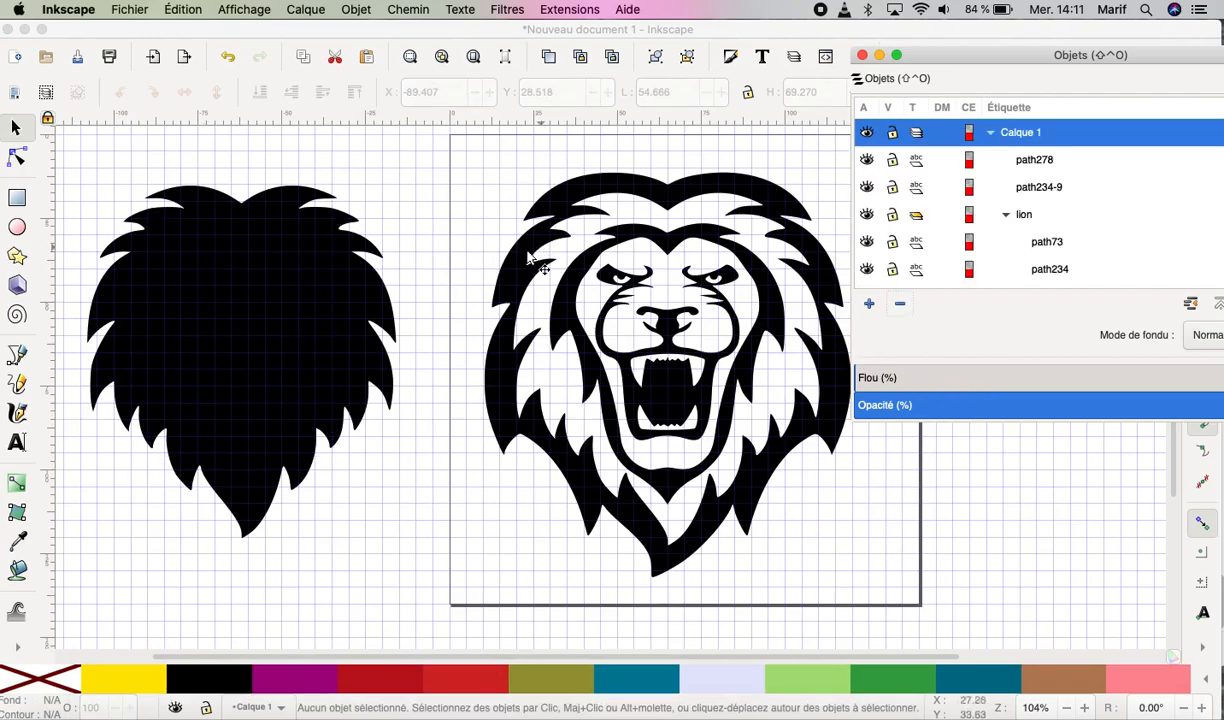
Combine path278 and path234-9 with the Exclusion operation, and fill the resulting mane ring with brown.
{"action": "left_click", "coordinate": [1040, 164]}
{"action": "left_click", "coordinate": [1035, 190], "text": "shift"}
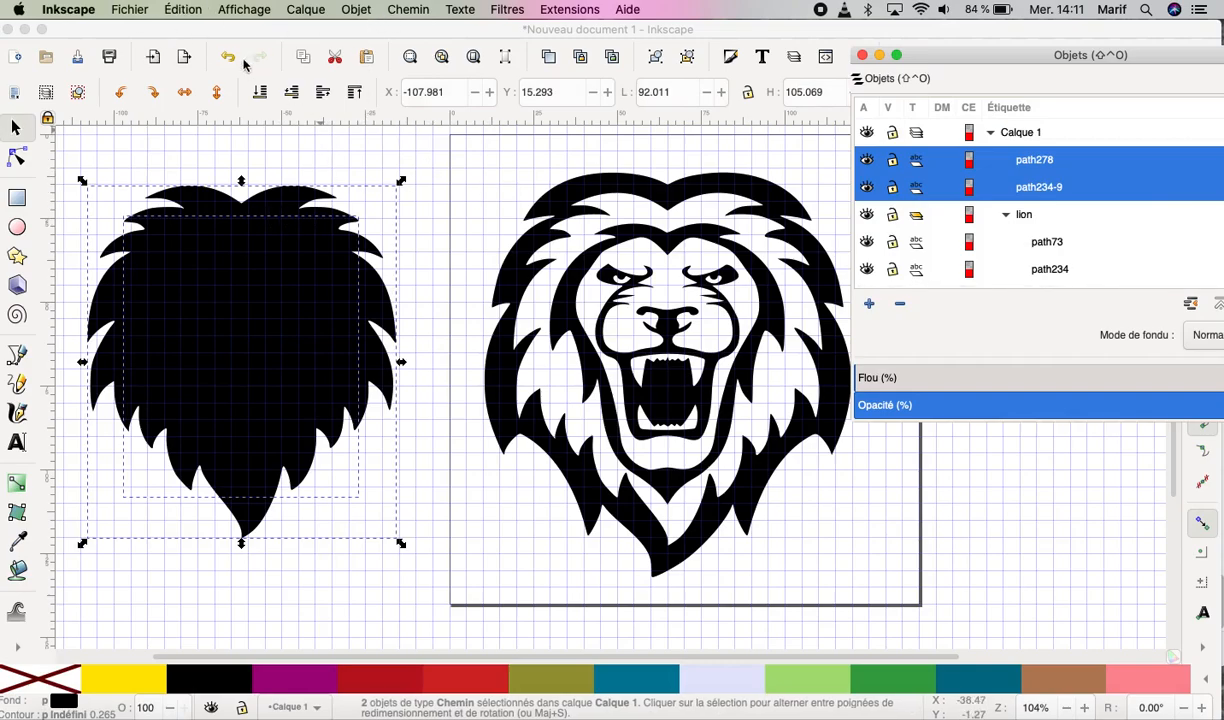
{"action": "left_click", "coordinate": [410, 10]}
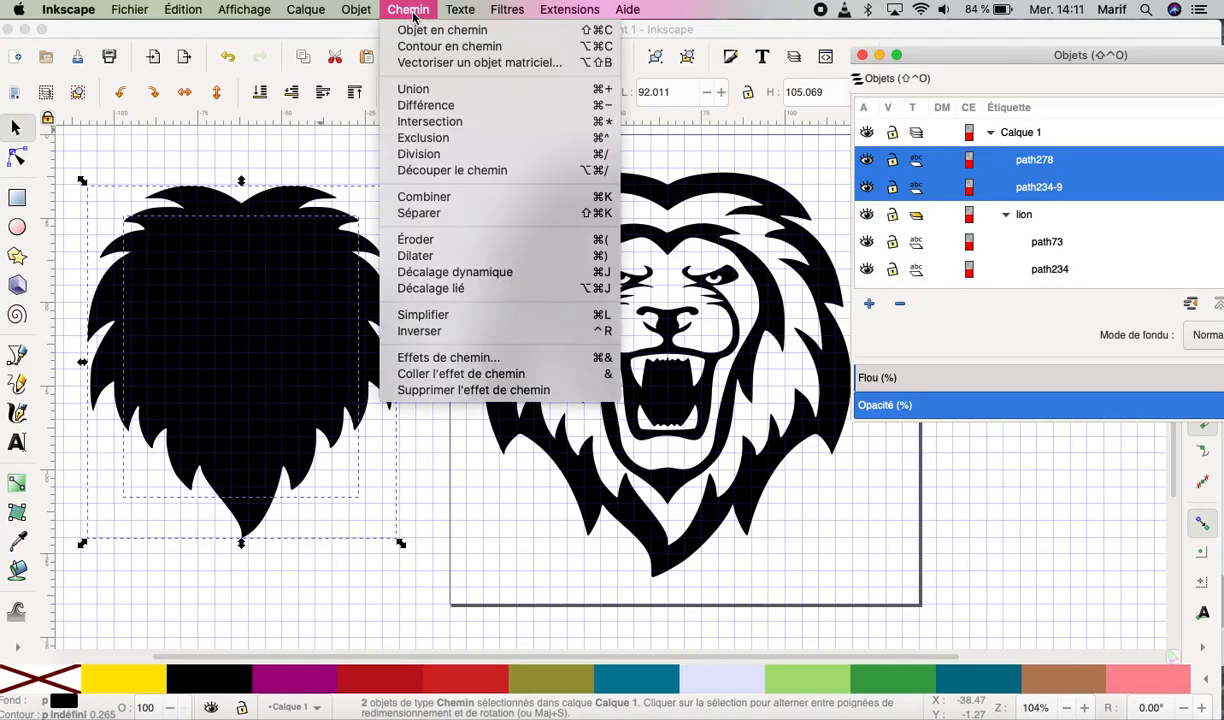
{"action": "left_click", "coordinate": [423, 138]}
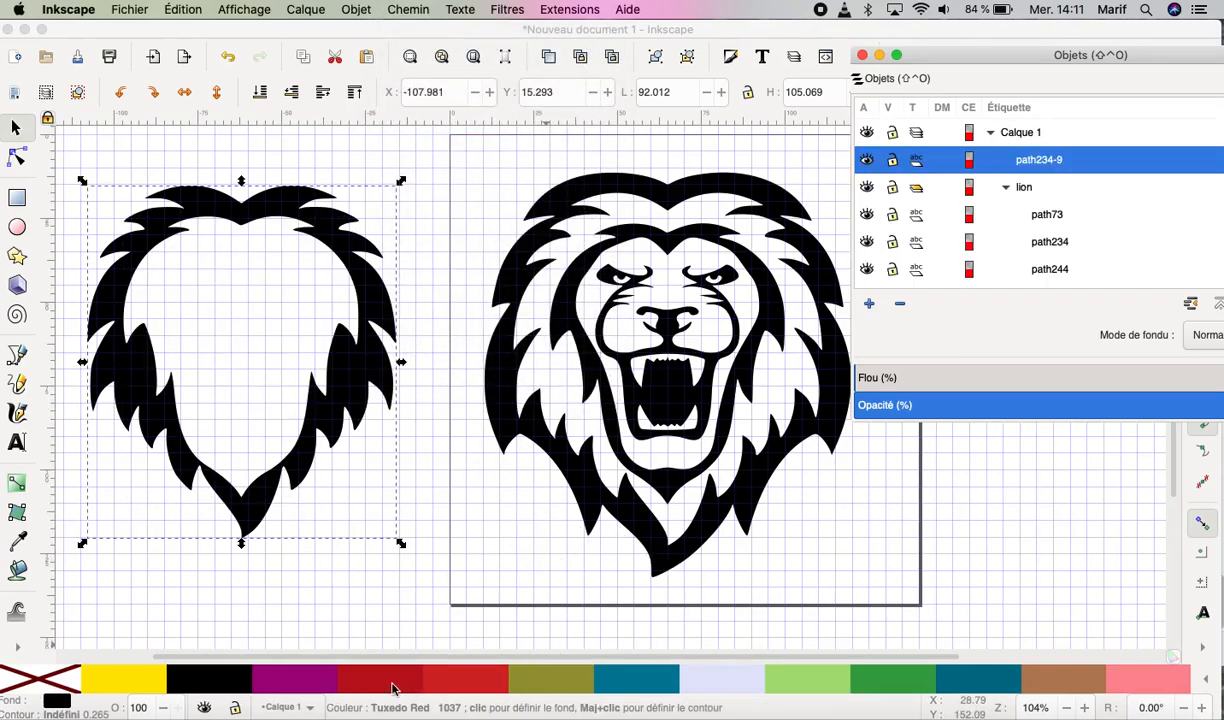
{"action": "left_click", "coordinate": [1078, 685]}
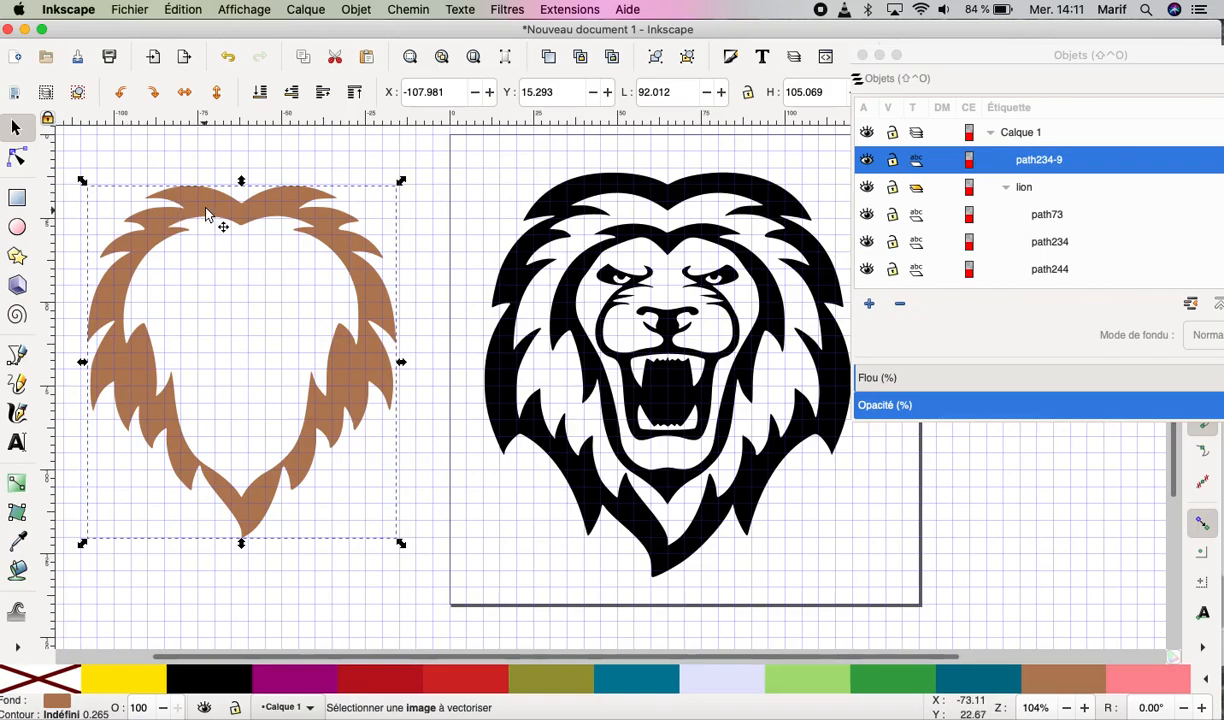
Fit the brown mane shape between the lion's black mane outlines at about X 18.8, Y 17.4, leaving nothing selected.
{"action": "mouse_move", "coordinate": [210, 209]}
{"action": "left_mouse_down"}
{"action": "mouse_move", "coordinate": [470, 194]}
{"action": "mouse_move", "coordinate": [660, 222]}
{"action": "mouse_move", "coordinate": [641, 226]}
{"action": "mouse_move", "coordinate": [638, 206]}
{"action": "mouse_move", "coordinate": [639, 220]}
{"action": "left_mouse_up"}
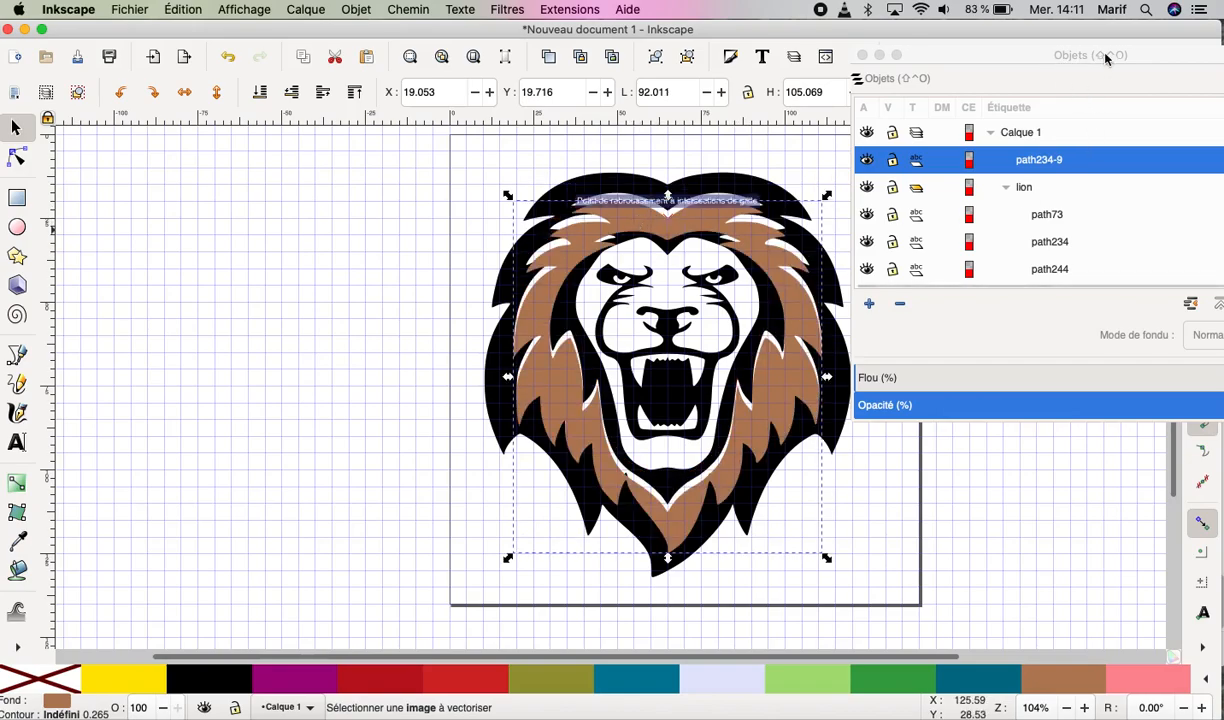
{"action": "left_click", "coordinate": [980, 77]}
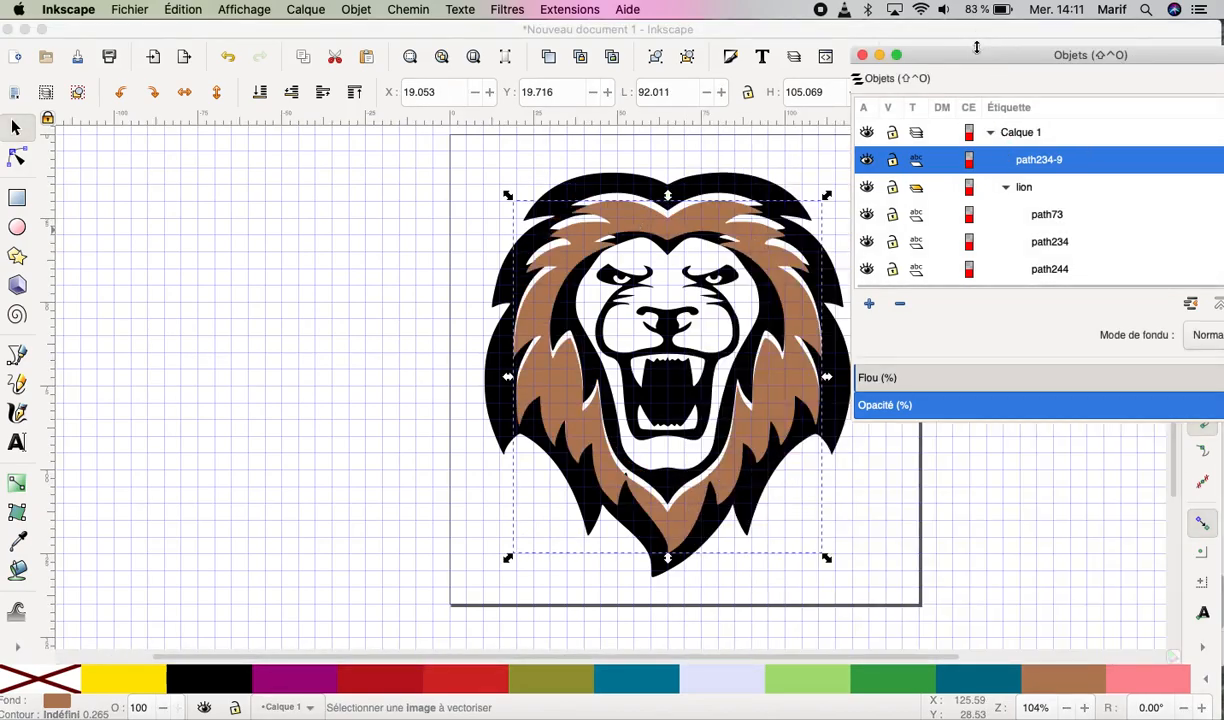
{"action": "left_click_drag", "start_coordinate": [966, 56], "coordinate": [979, 257]}
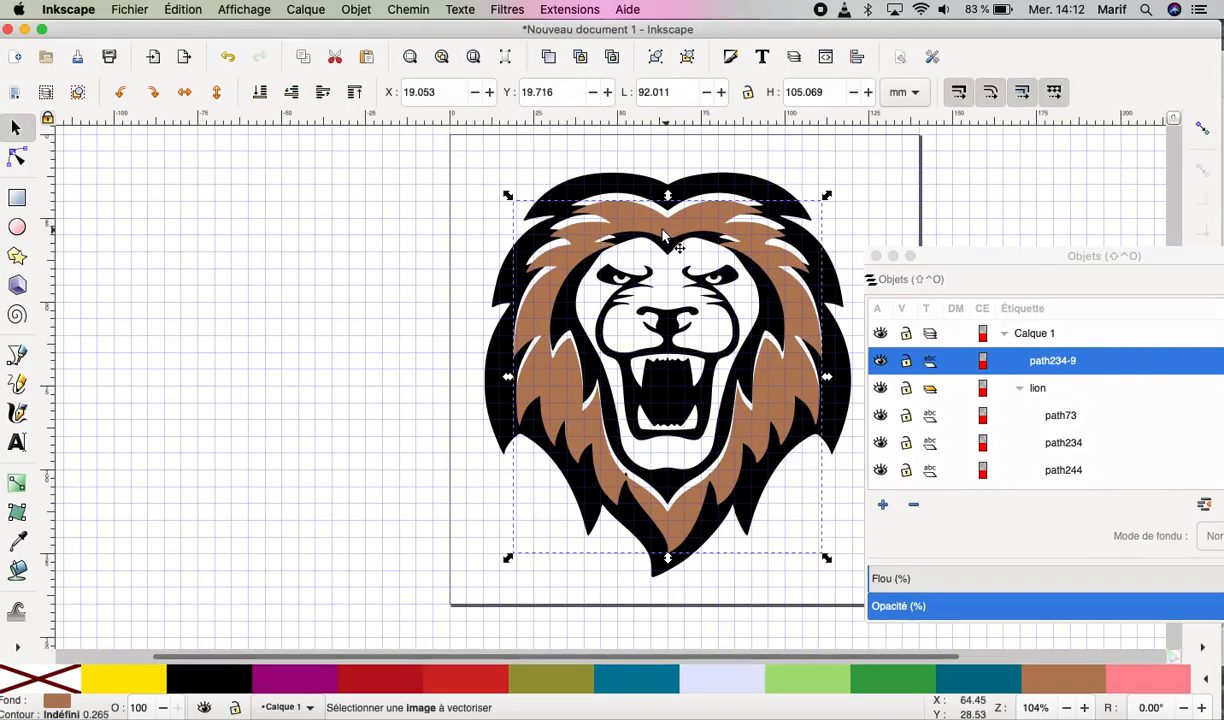
{"action": "left_click_drag", "start_coordinate": [663, 236], "coordinate": [661, 221]}
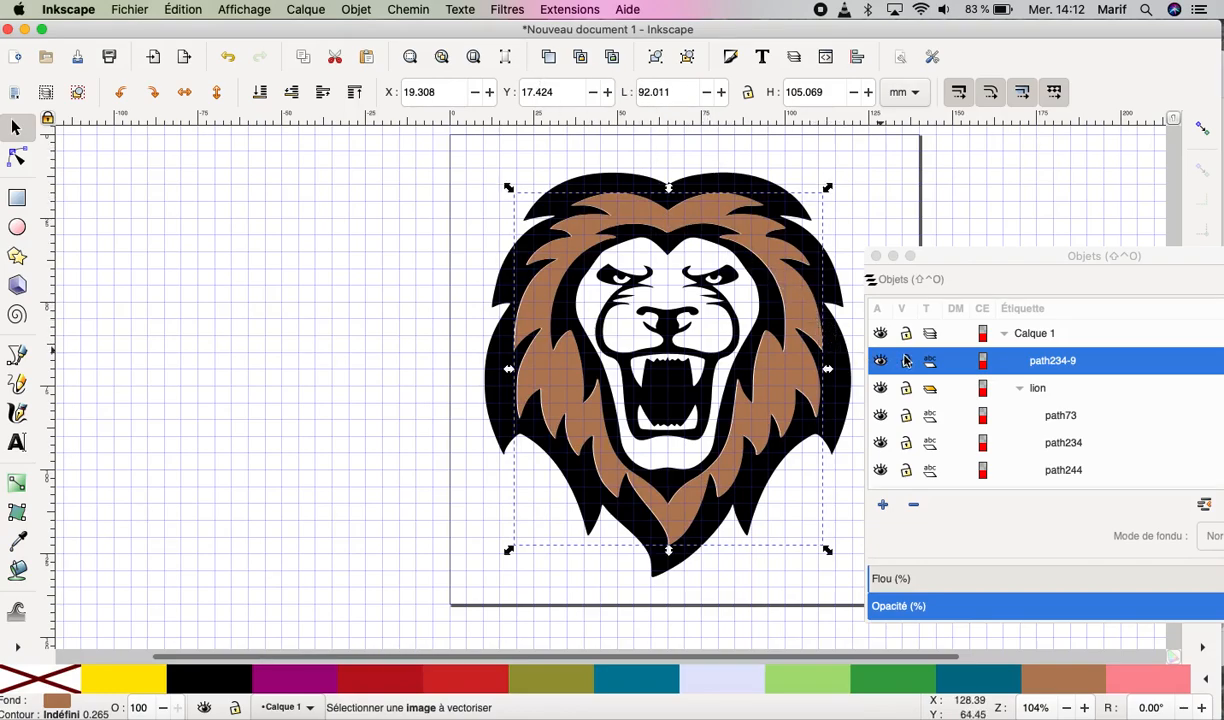
{"action": "key", "text": "Left"}
{"action": "right_click", "coordinate": [785, 258]}
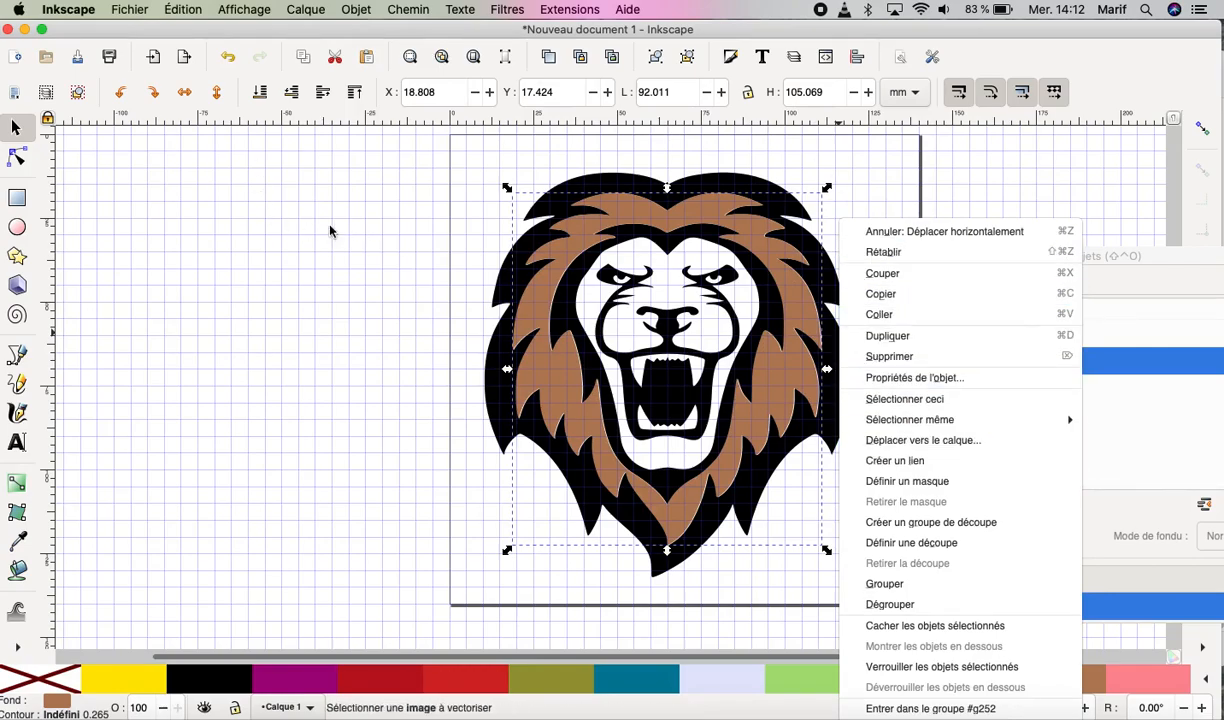
{"action": "left_click", "coordinate": [336, 283]}
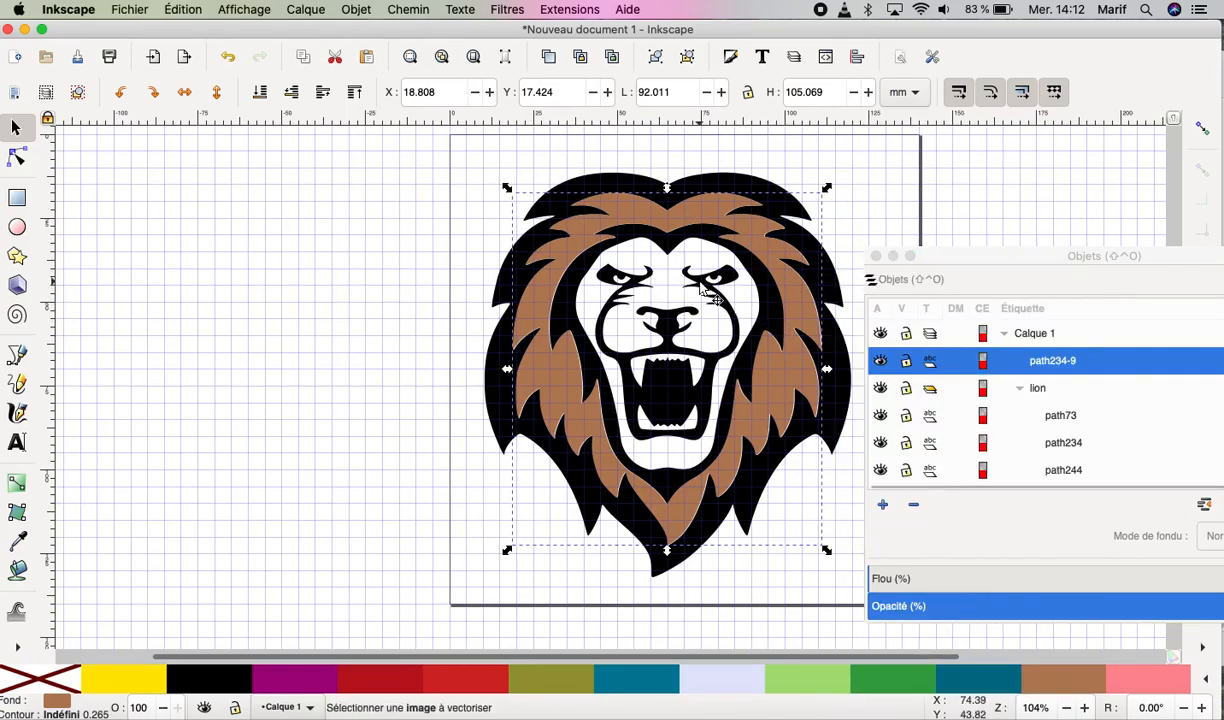
{"action": "left_click", "coordinate": [899, 202]}
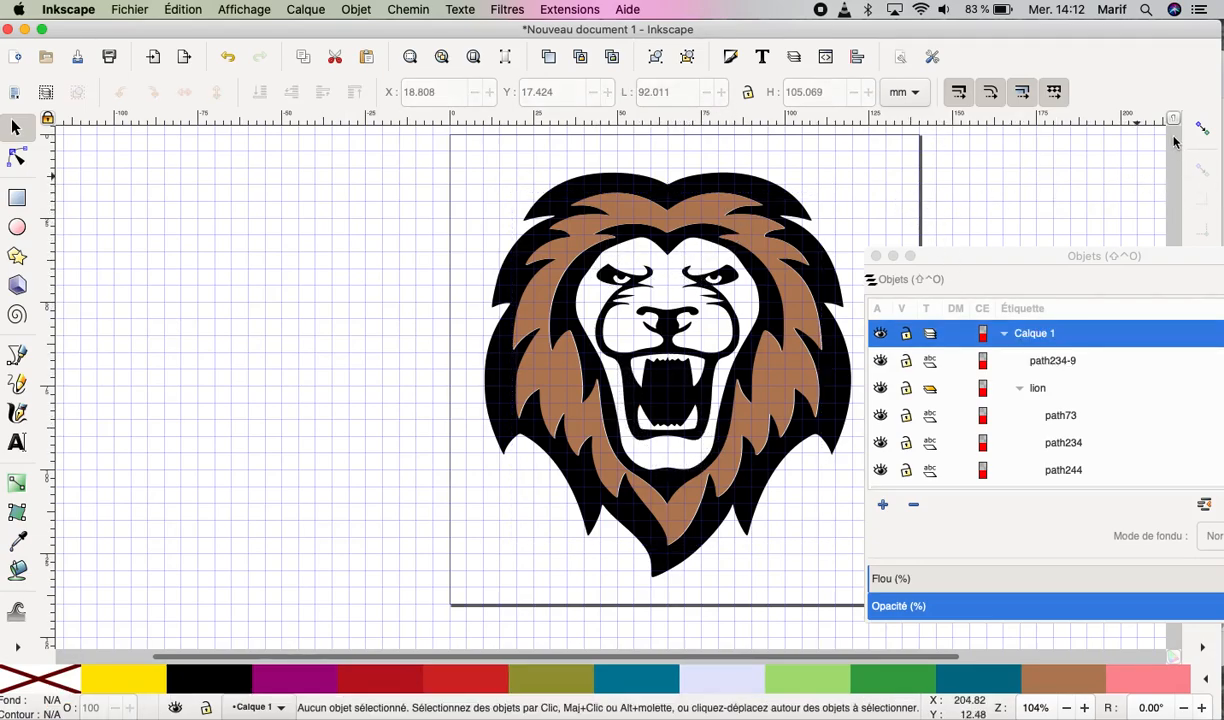